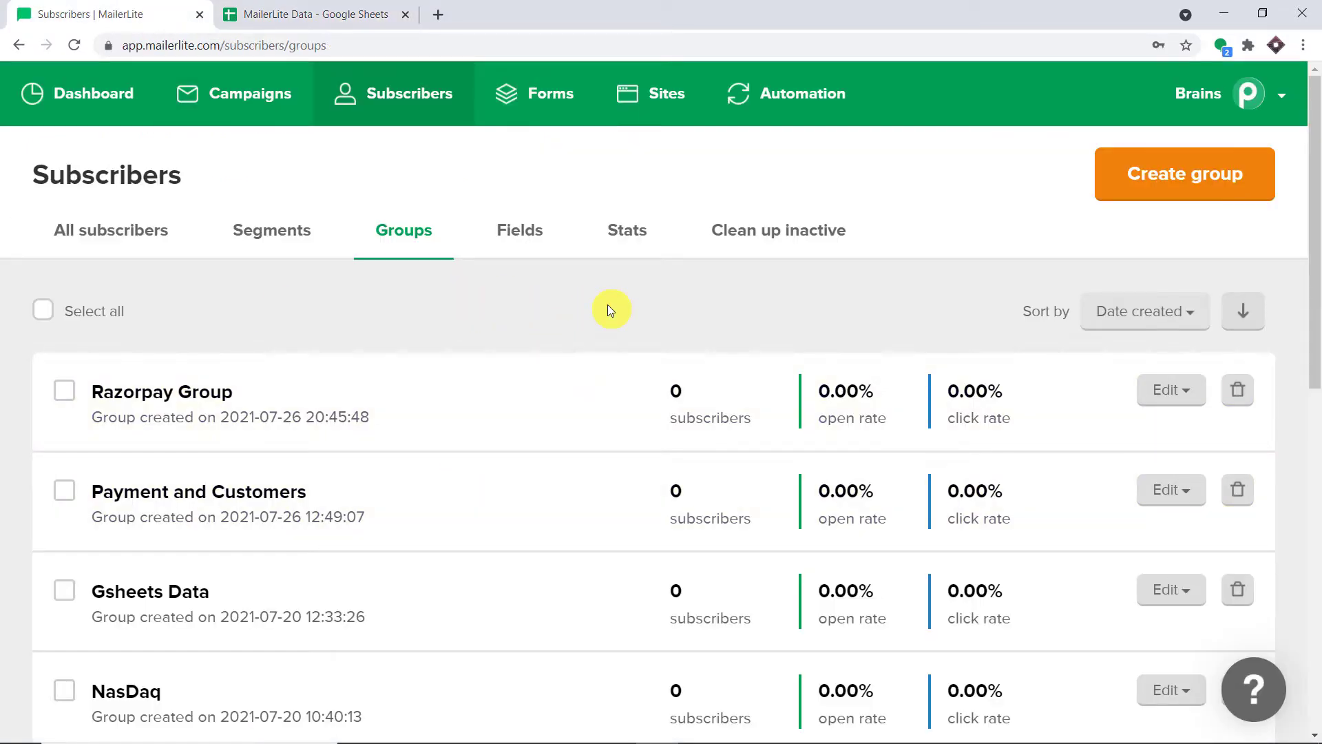
Open the Bull run group's subscribers in MailerLite and start adding new subscribers to it
click(321, 14)
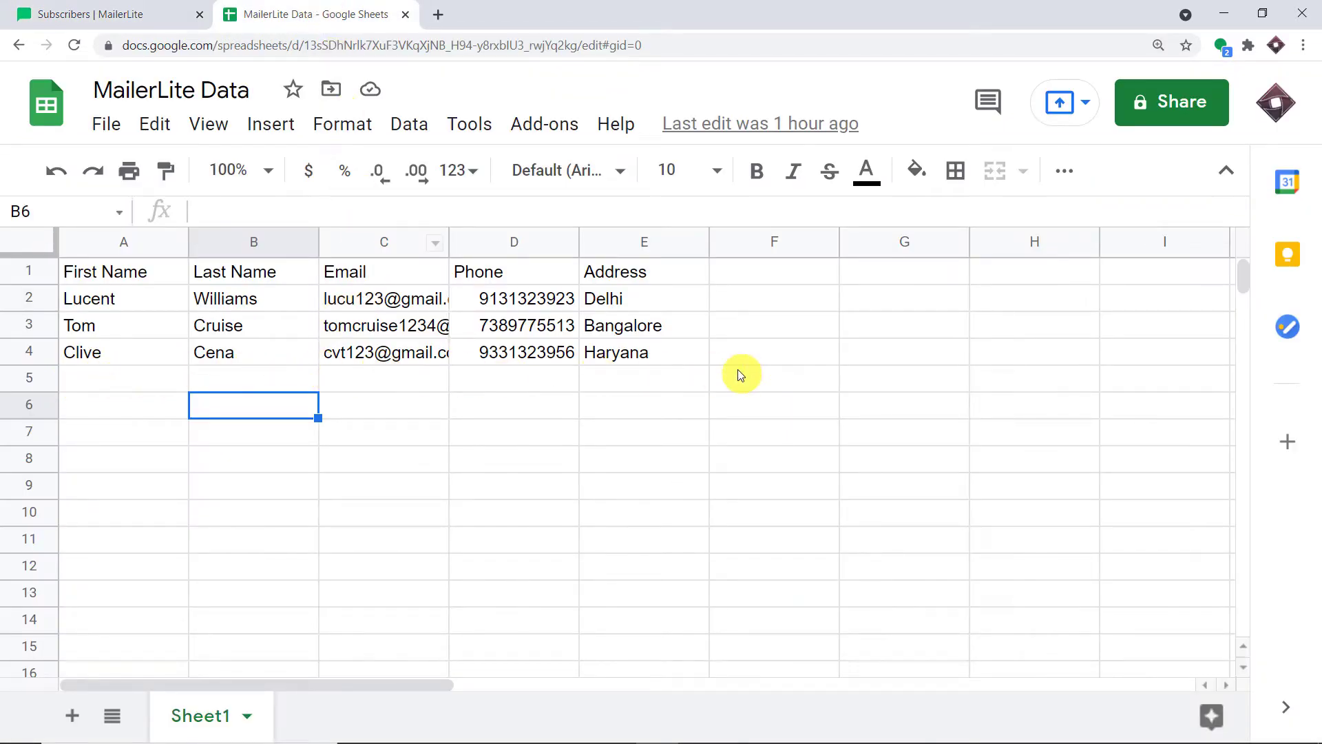
click(86, 9)
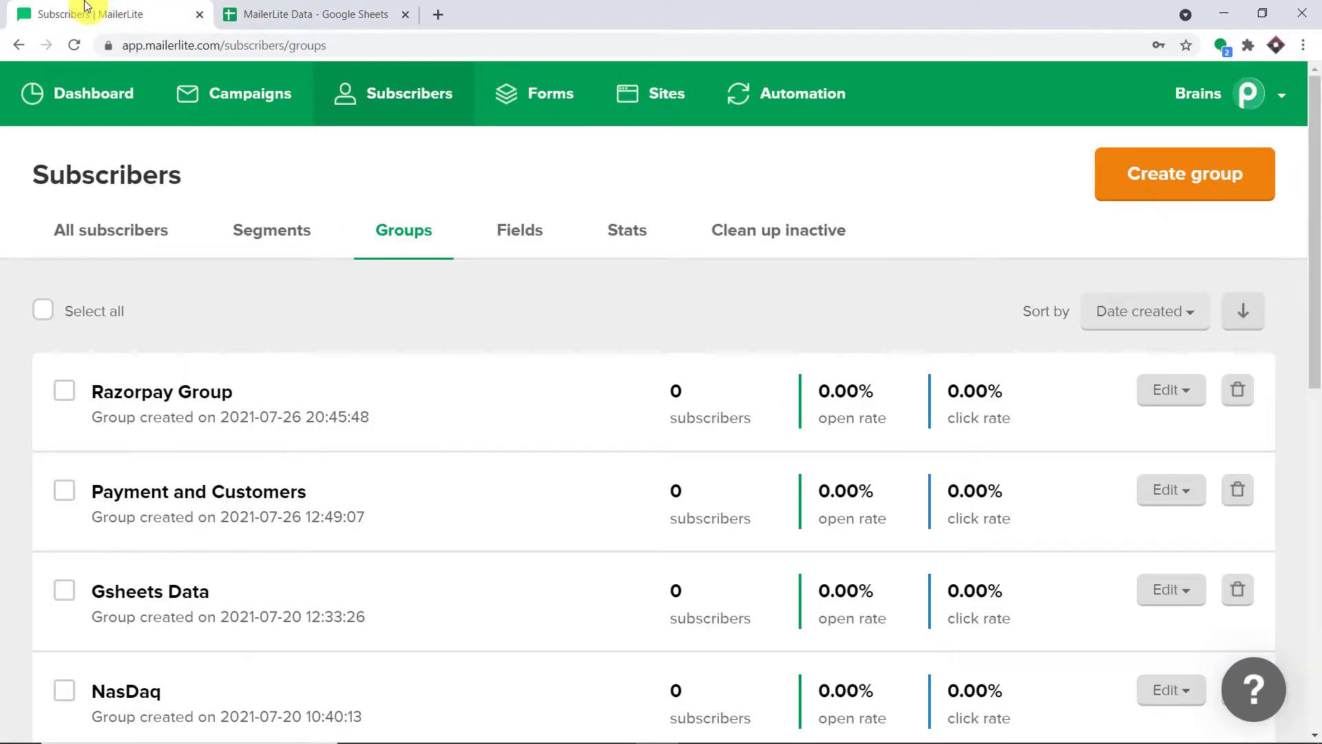
scroll(361, 264, down, 5)
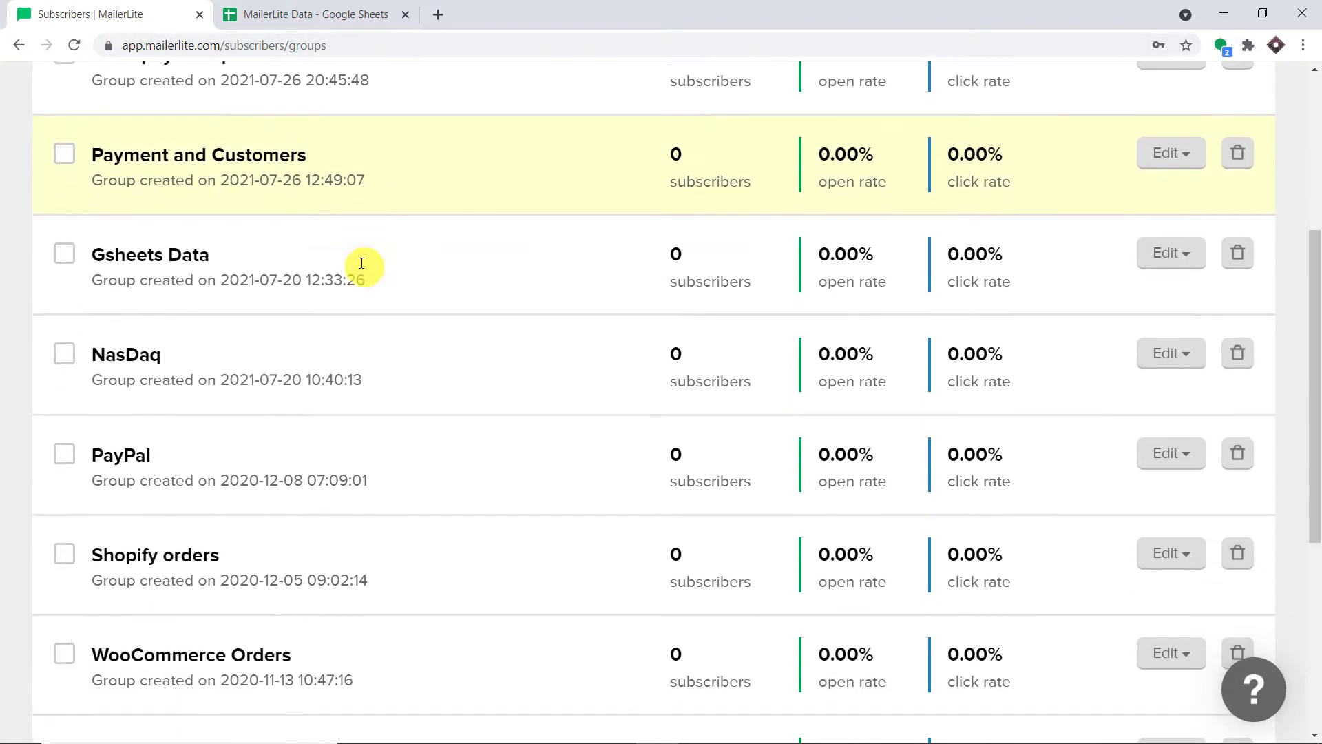
scroll(361, 264, down, 5)
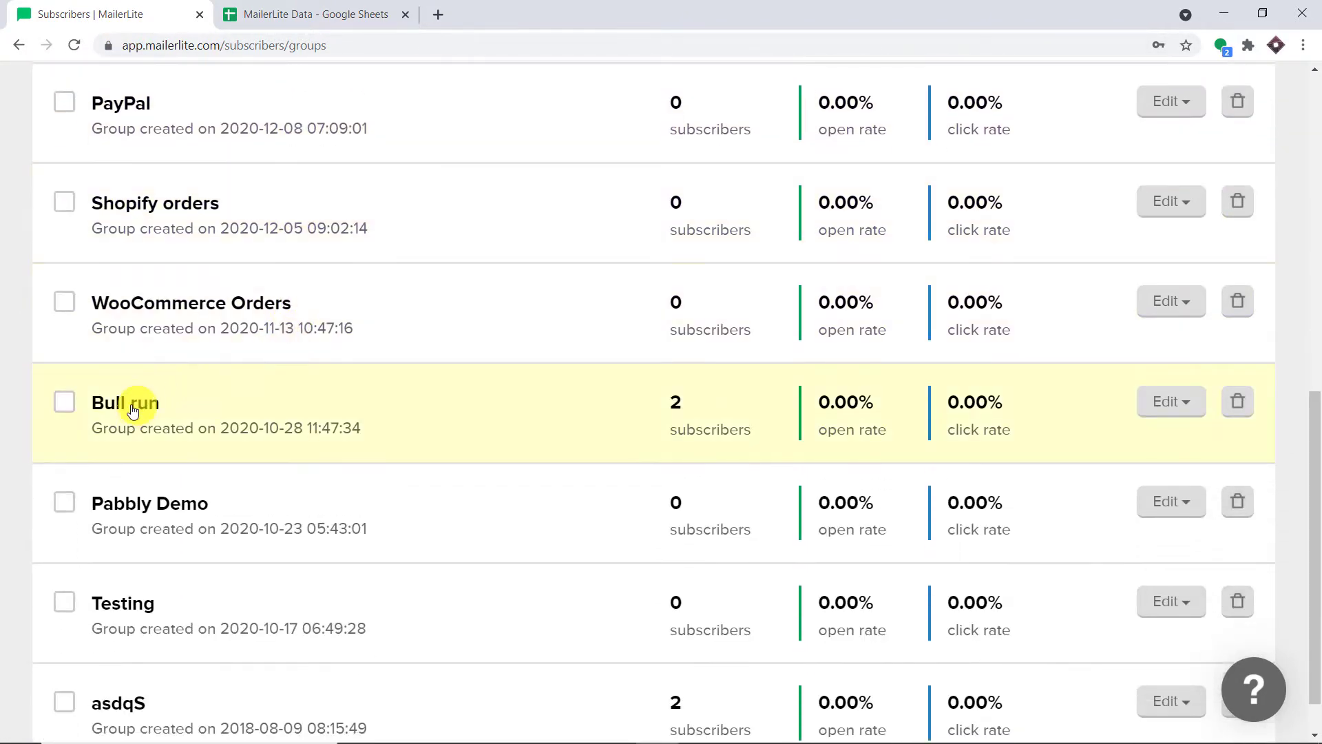
click(133, 411)
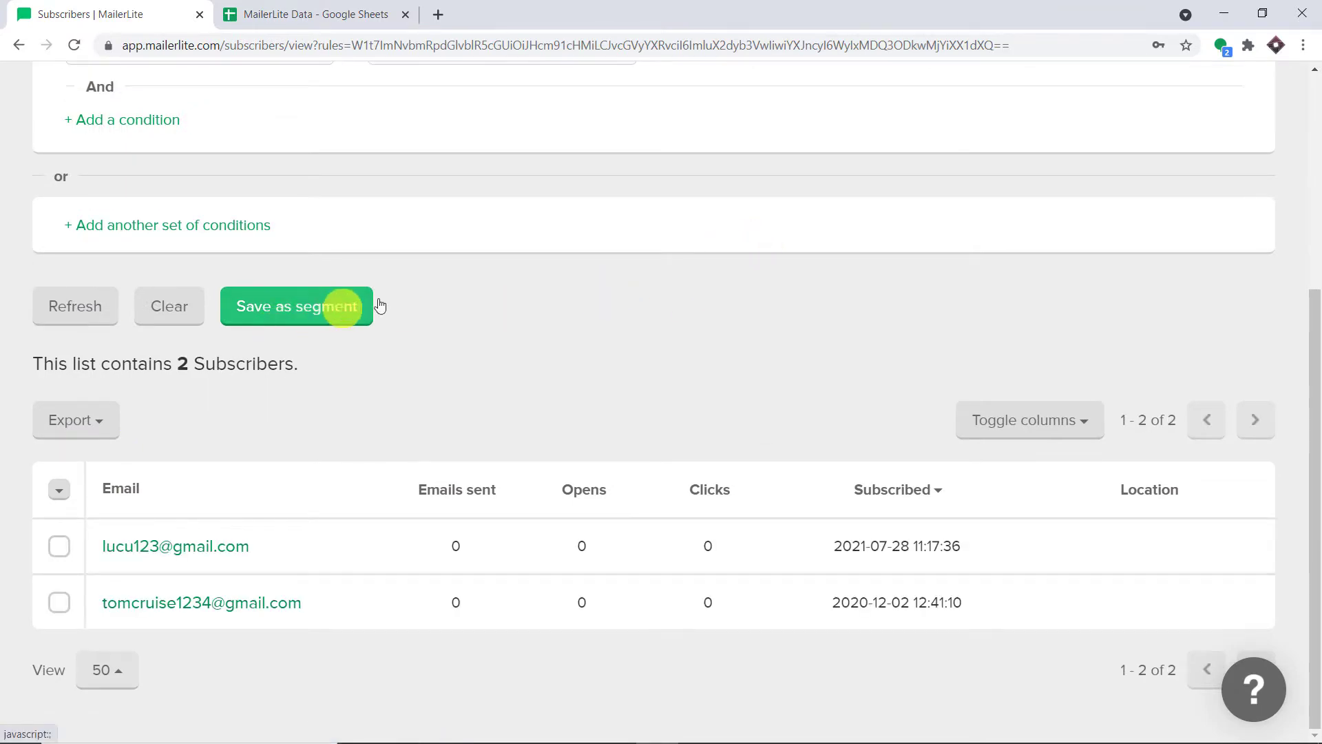
scroll(413, 300, up, 5)
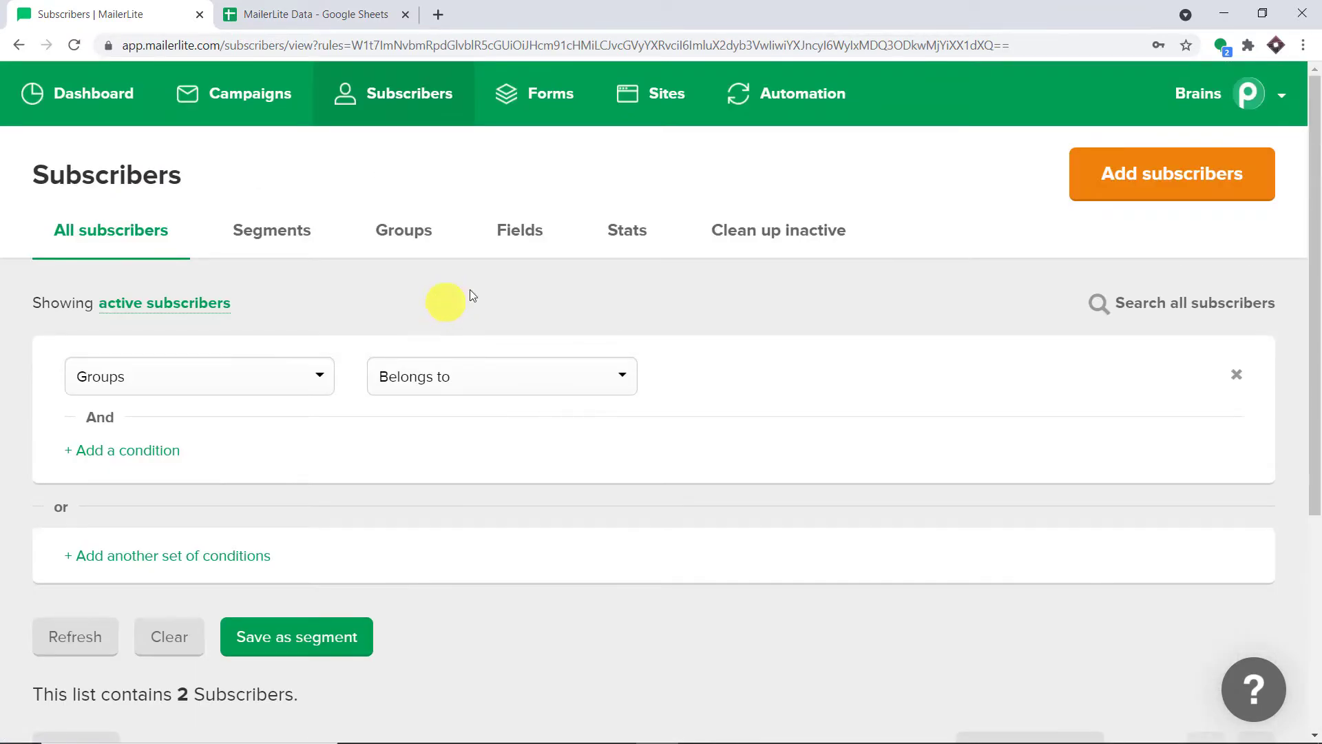
click(1118, 193)
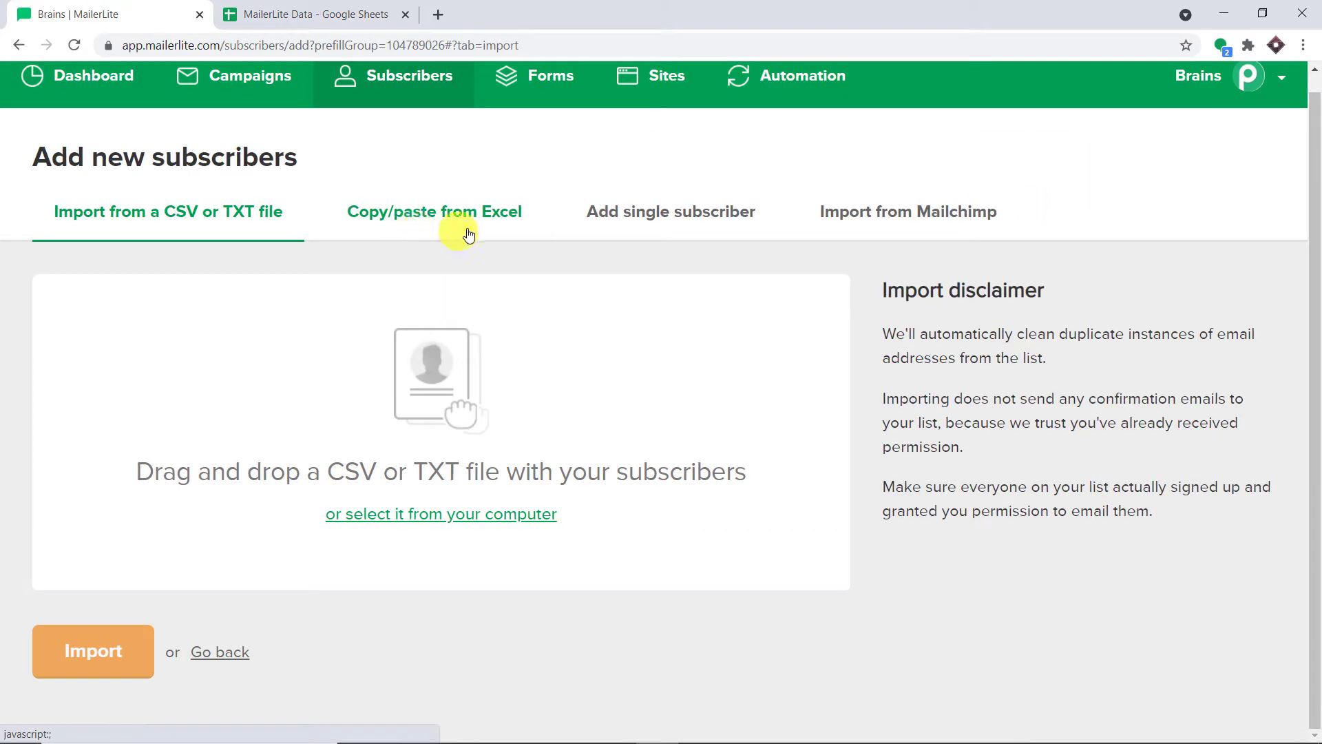
Open the single-subscriber form with all fields and autofill the email and first name from a saved contact
click(678, 219)
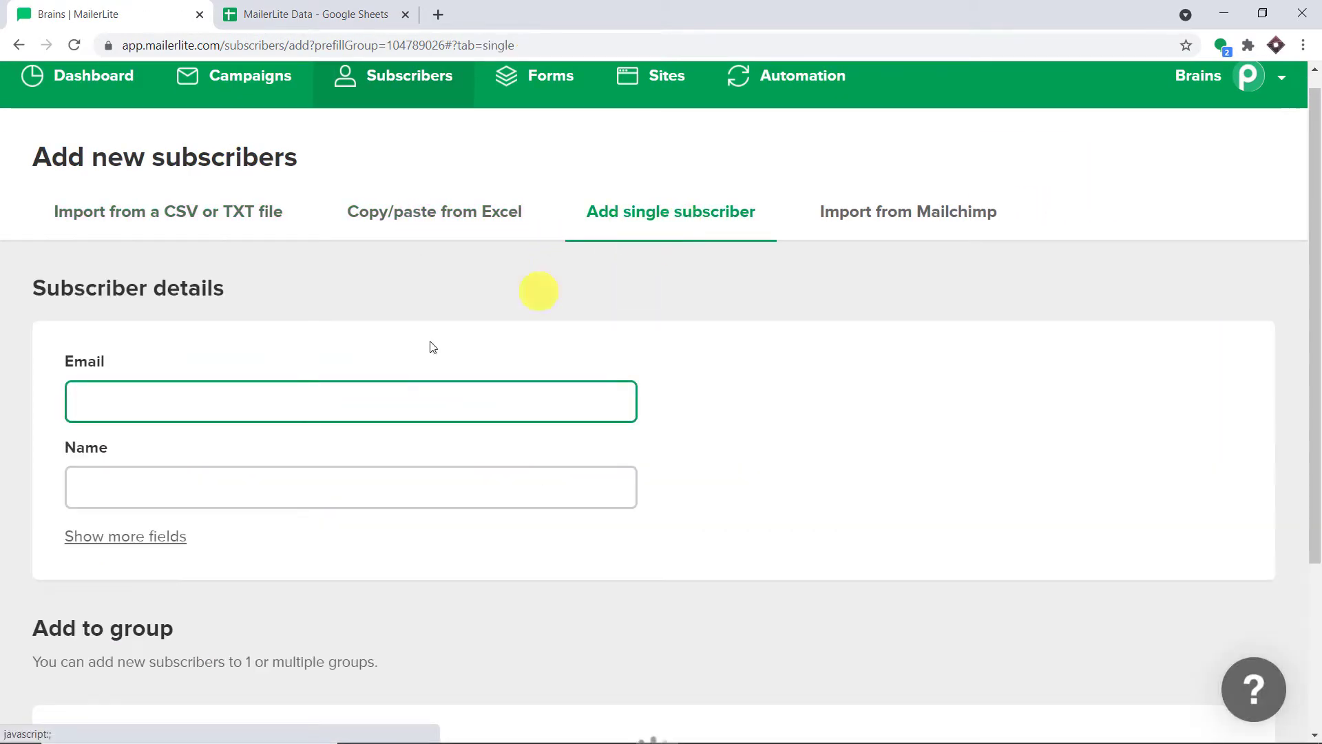
click(133, 537)
click(251, 393)
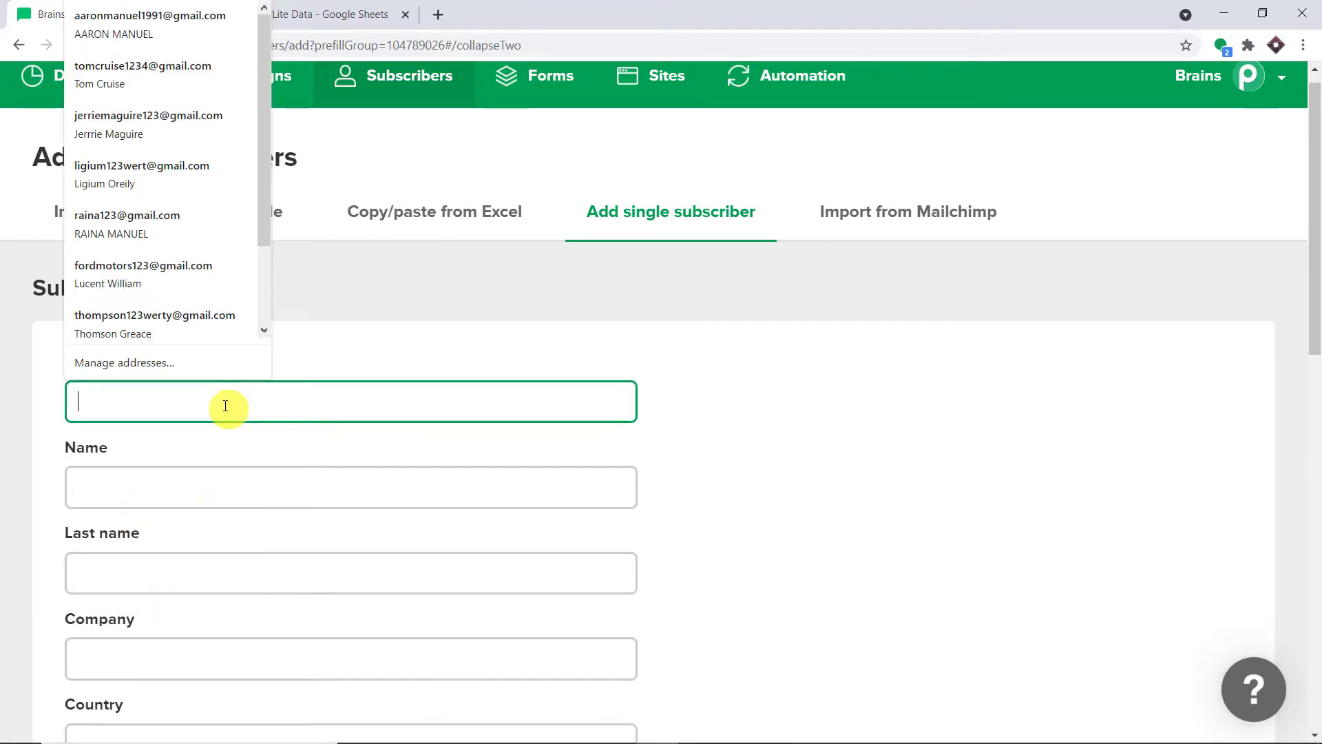
click(200, 316)
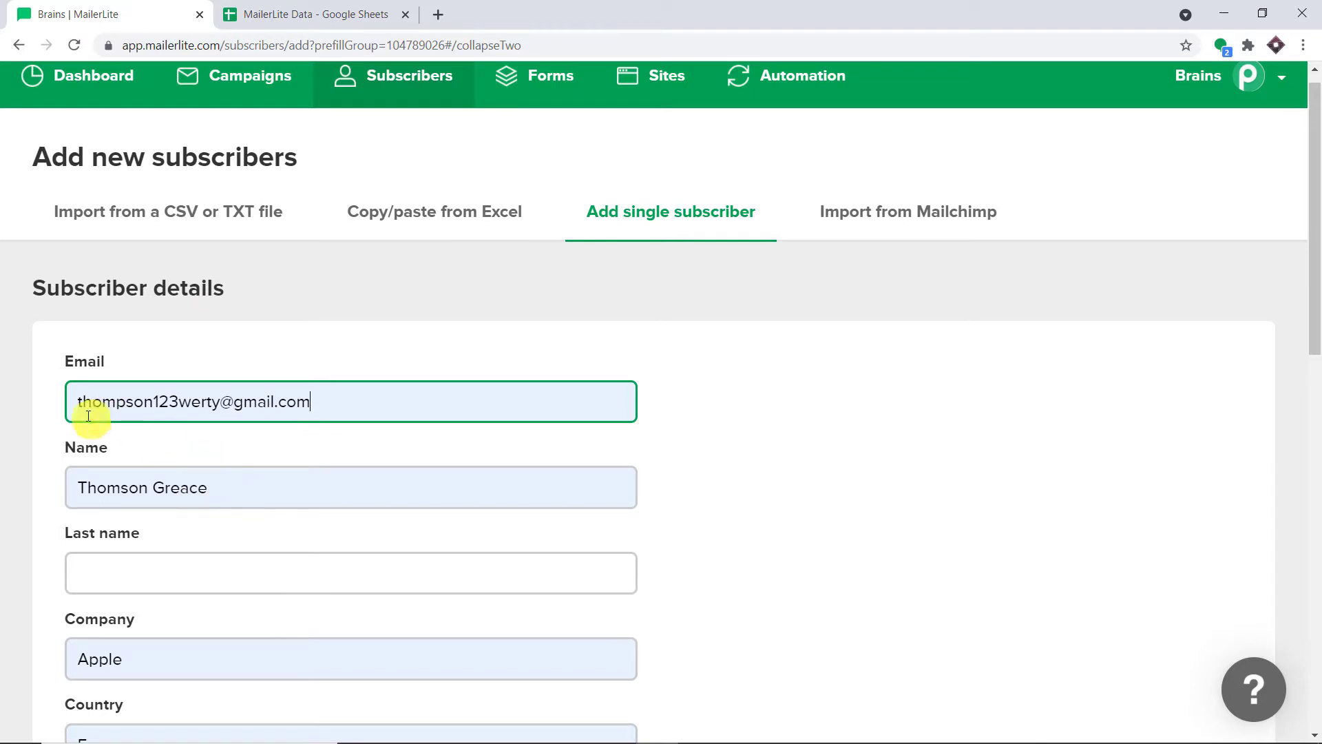
drag(222, 487, 152, 488)
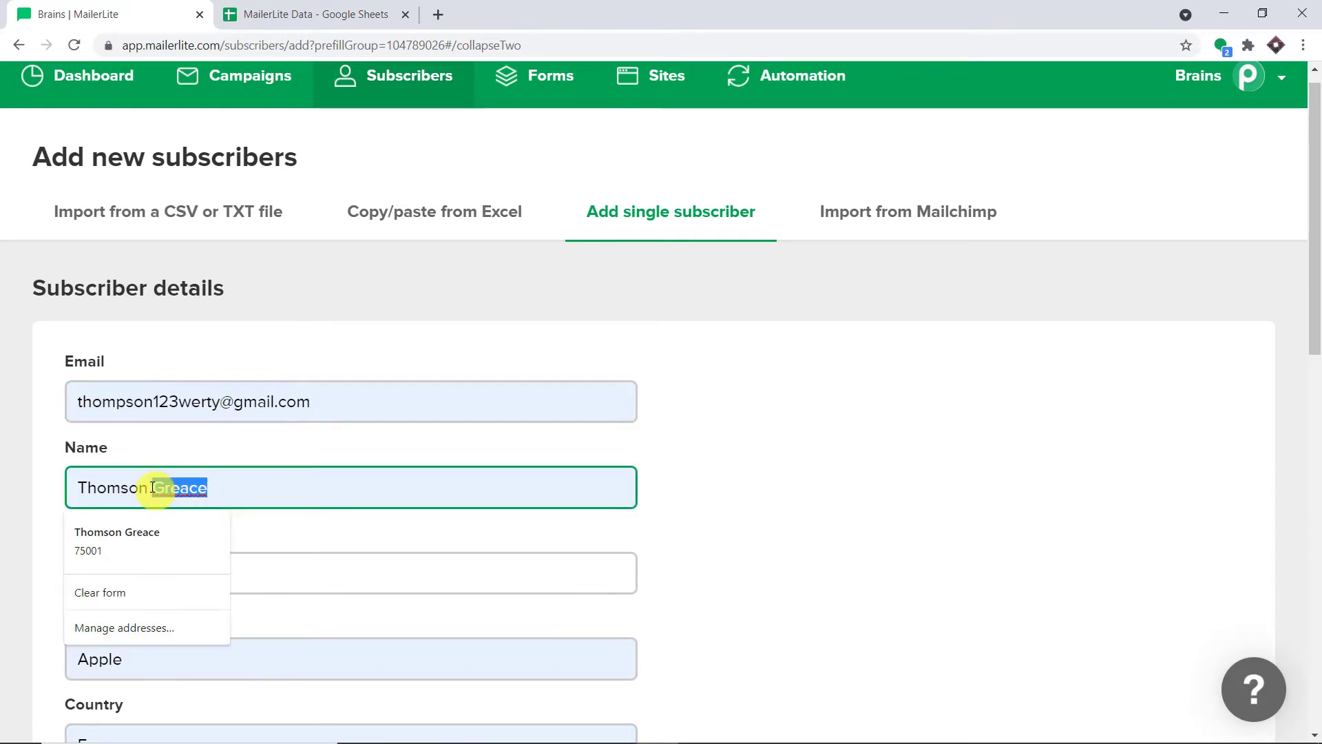
key(BackSpace)
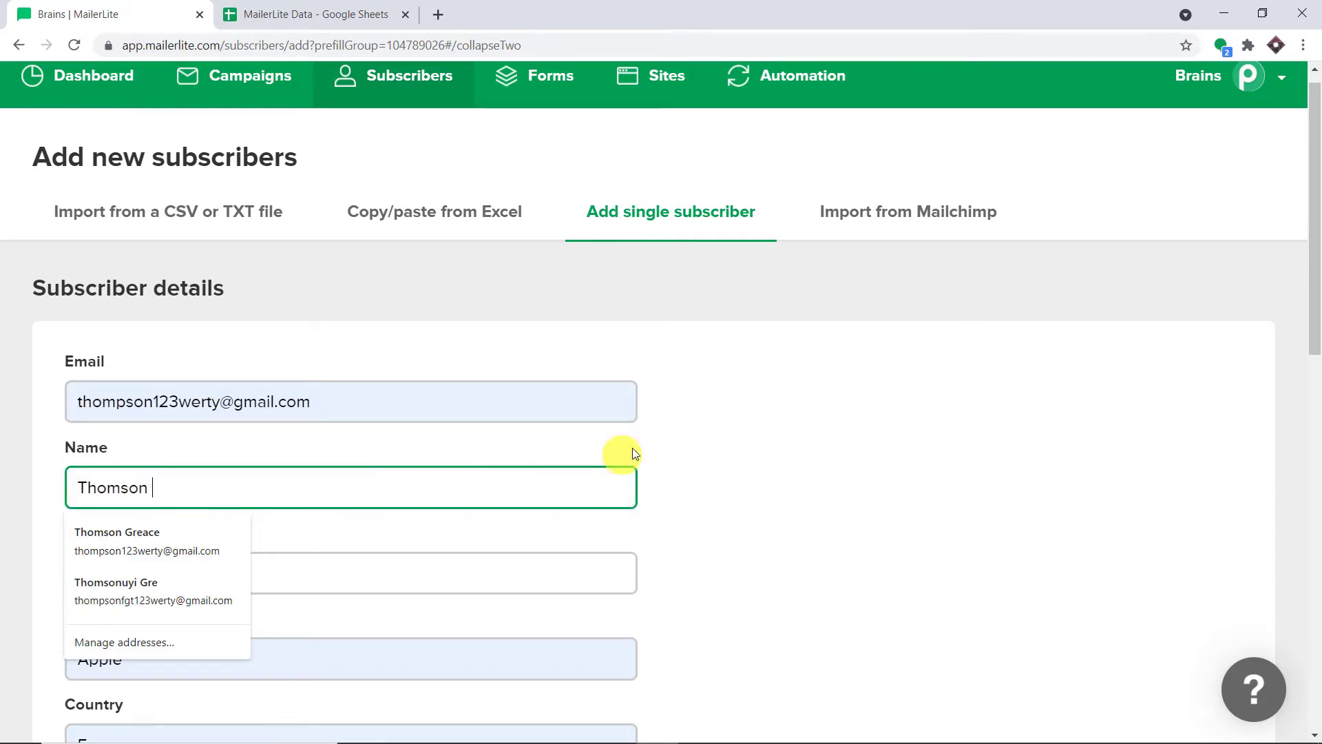
click(688, 420)
Enter the subscriber's last name and phone number
scroll(688, 419, down, 2)
click(281, 401)
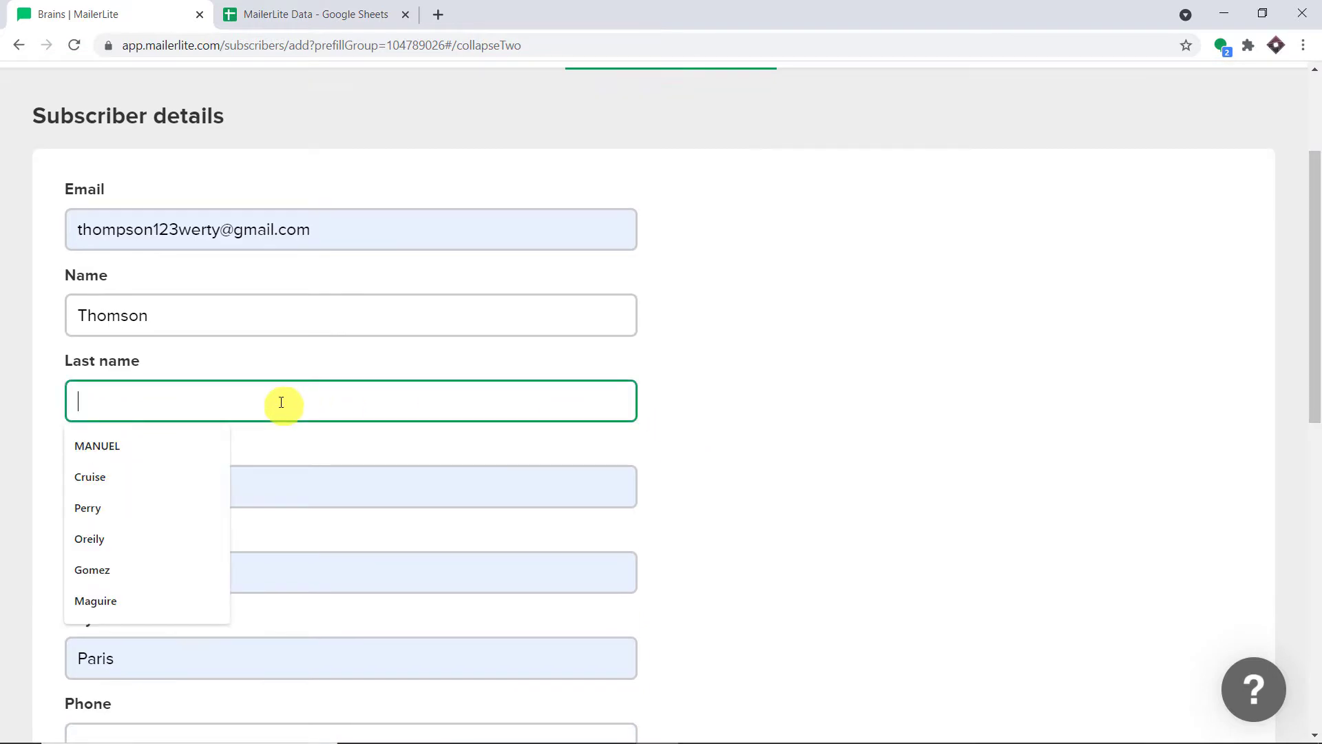
text(Greace)
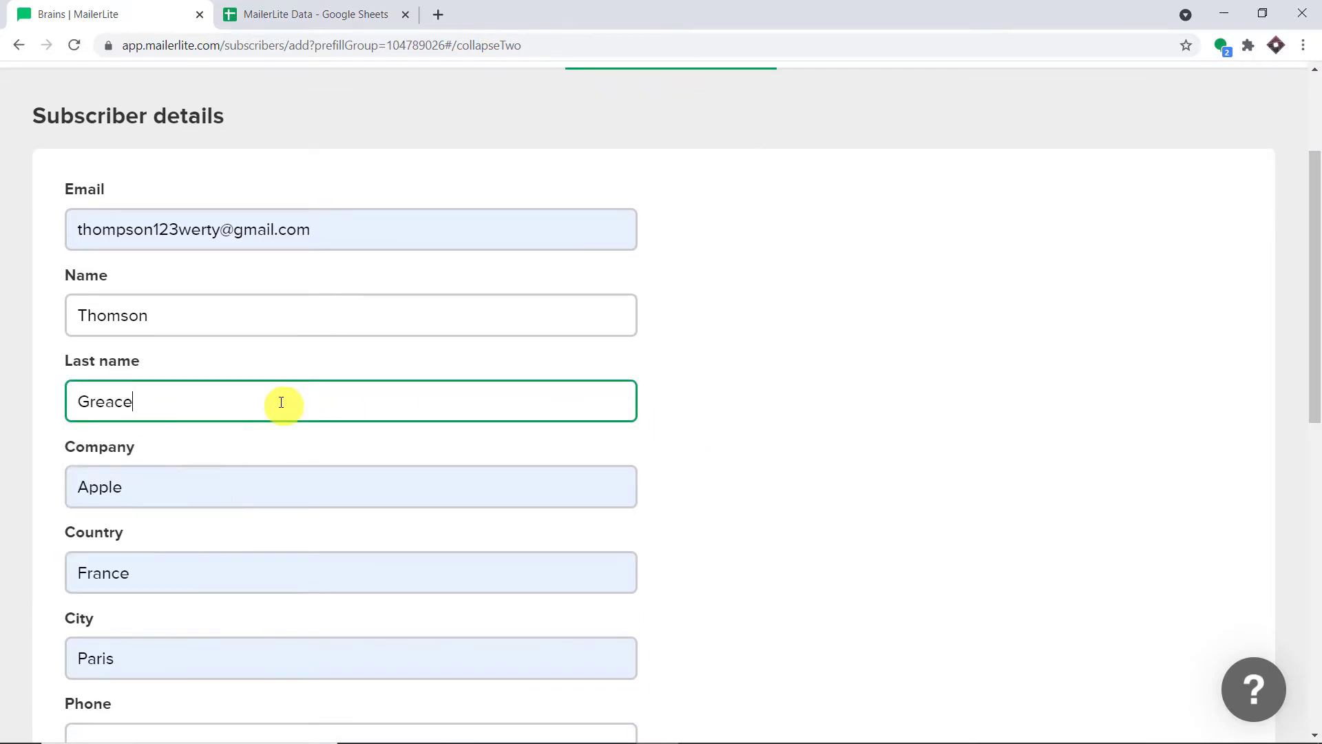
click(714, 307)
scroll(220, 454, down, 3)
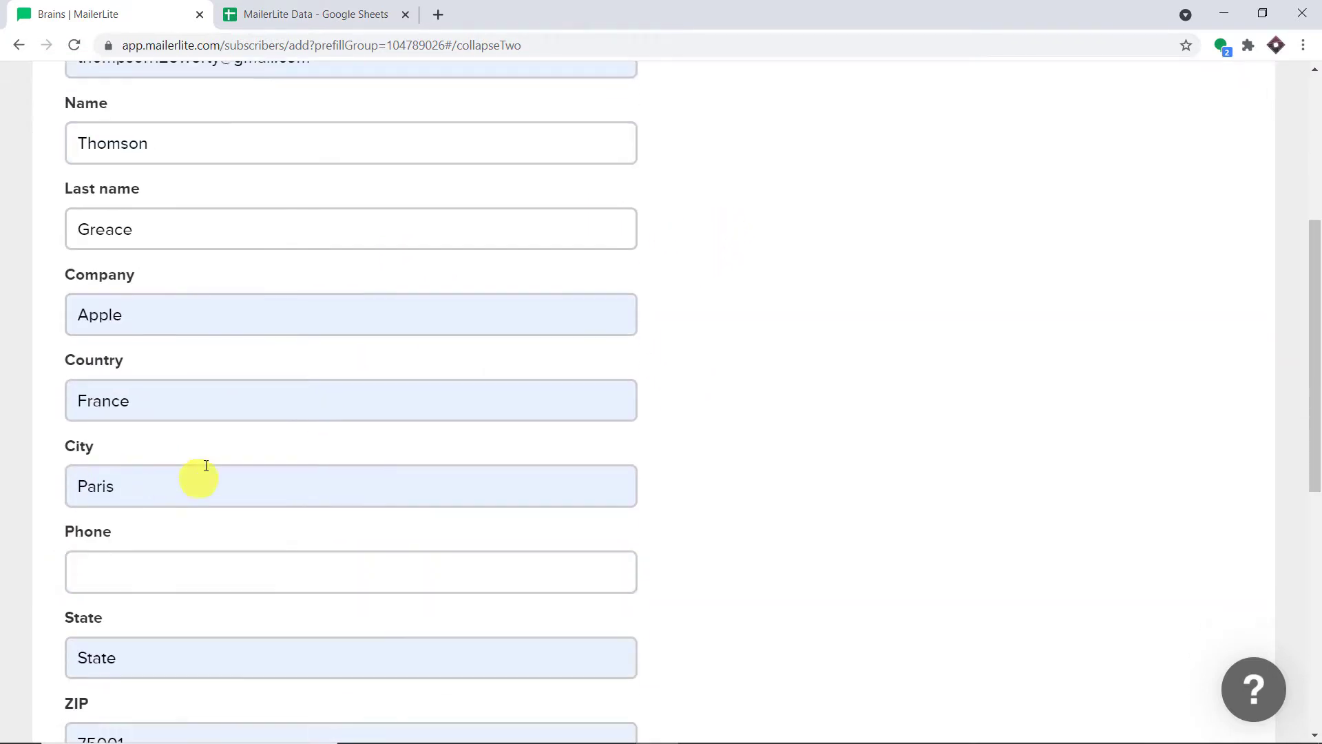
click(169, 493)
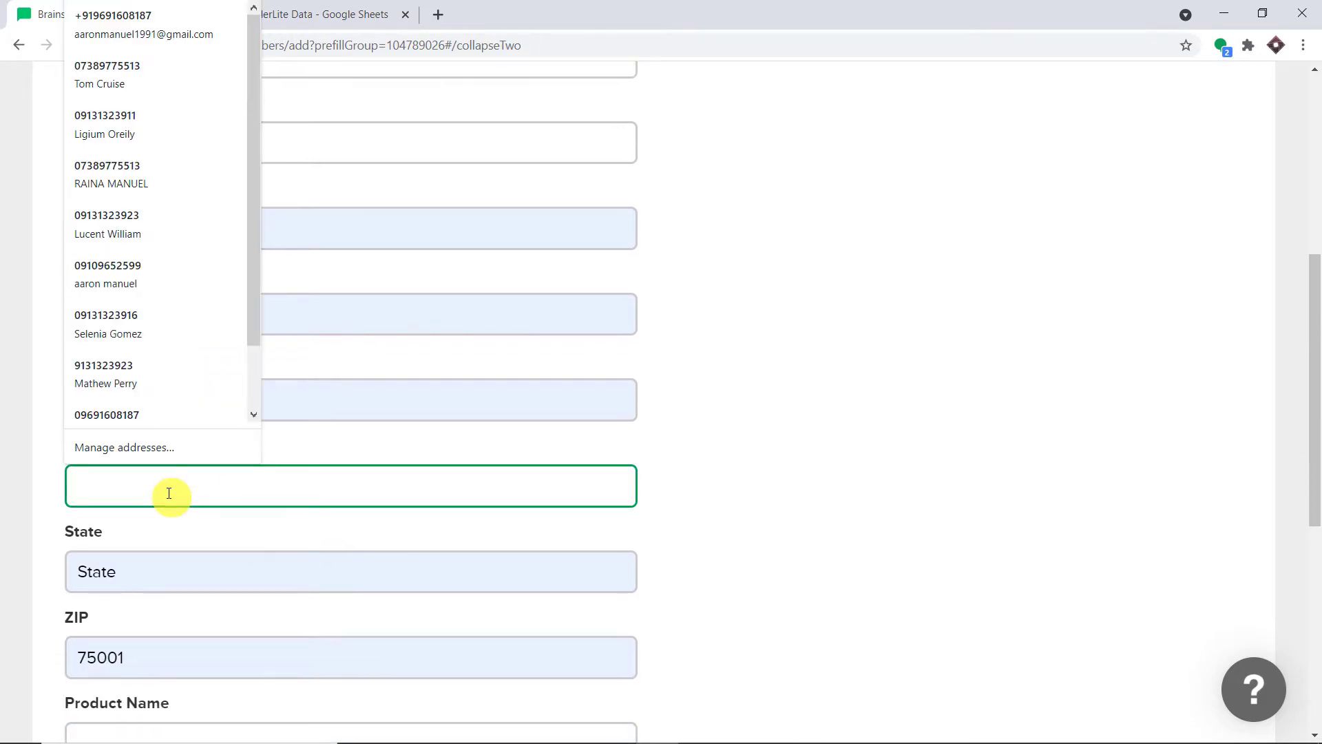
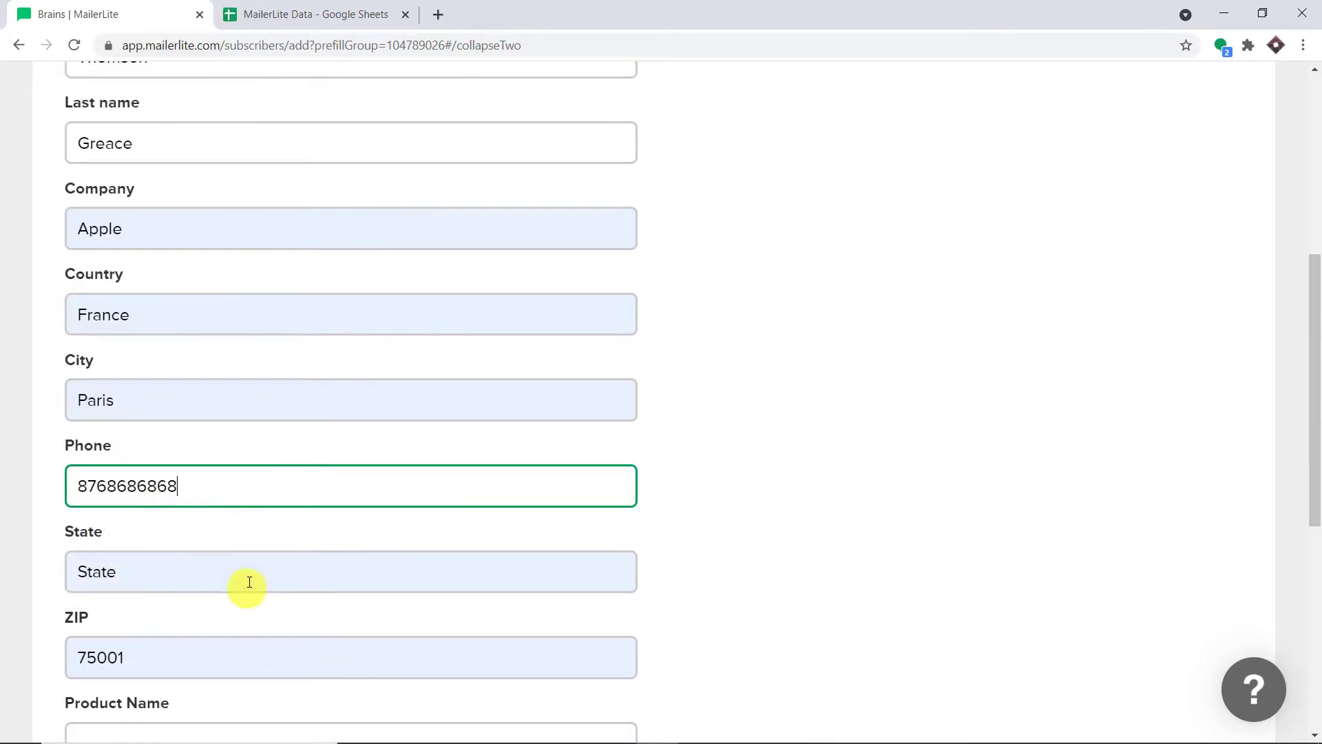
Set the state to Mumbai and save the subscriber to the Bull run group
scroll(247, 582, down, 1)
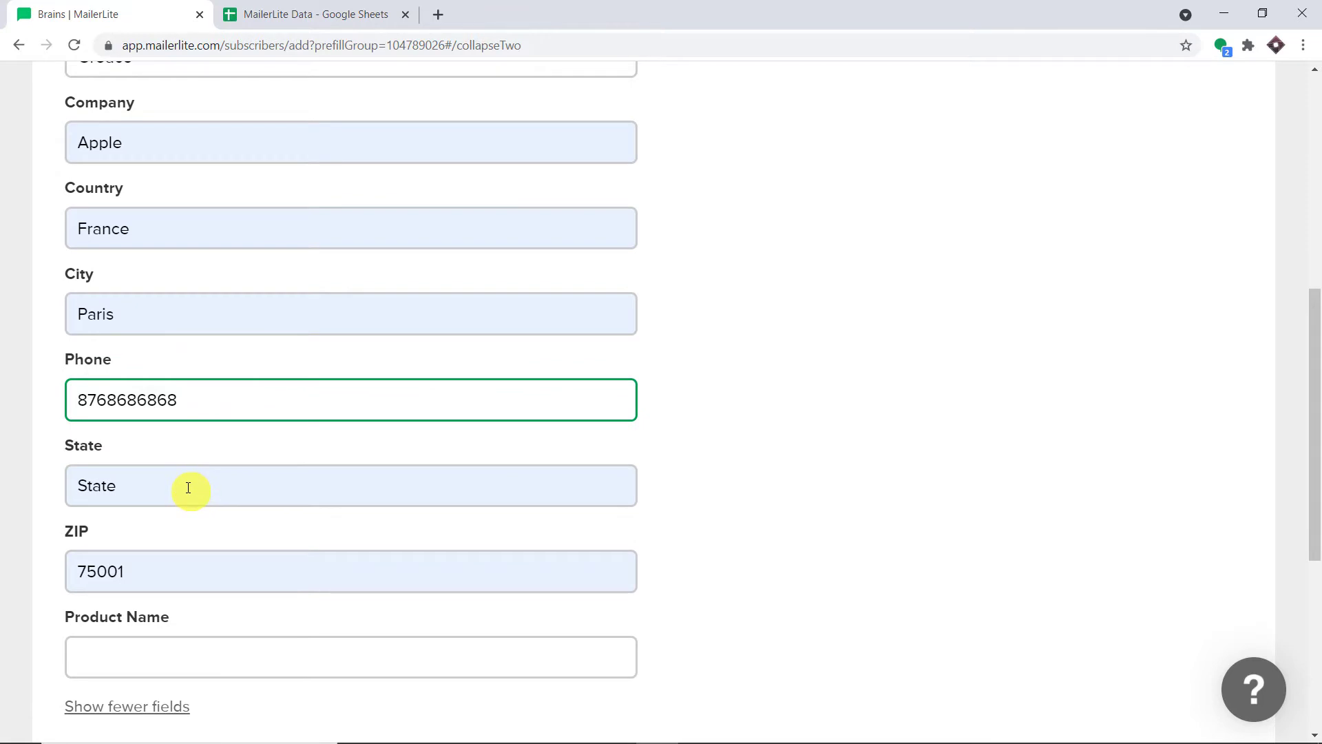
click(188, 487)
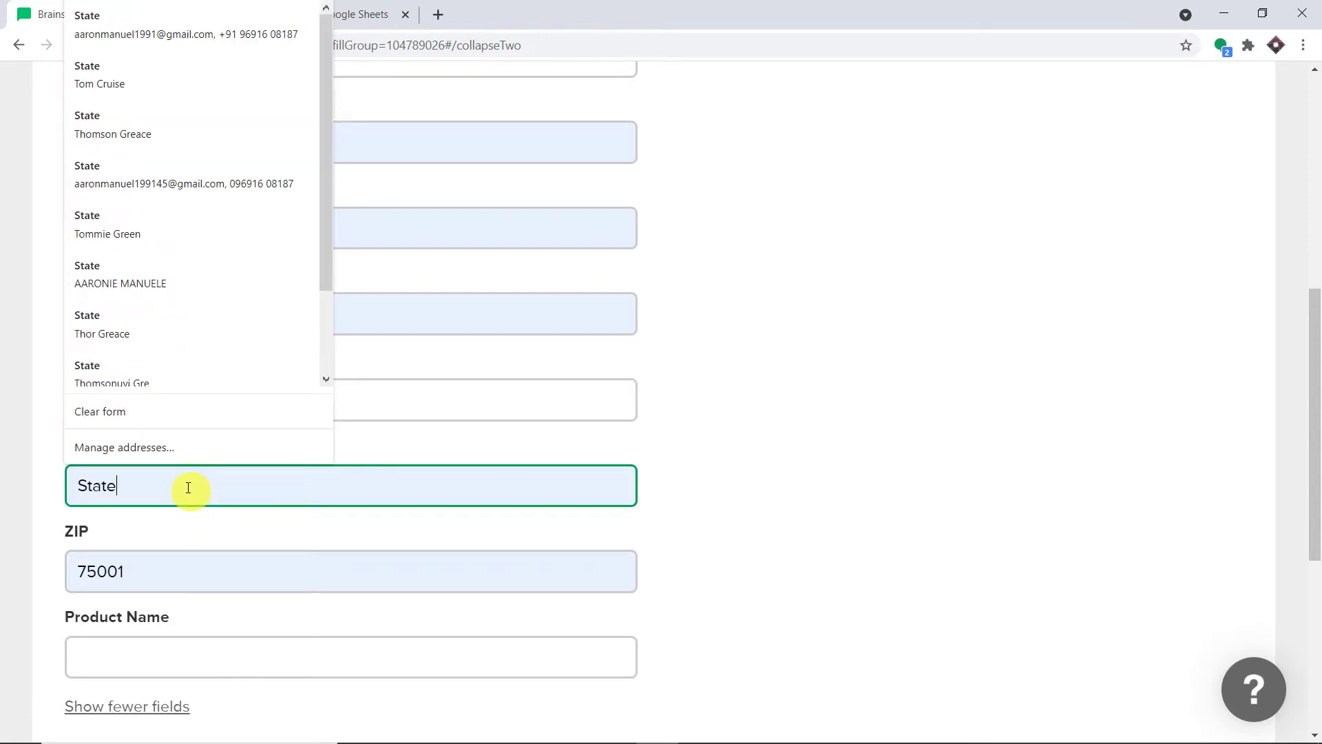
key(BackSpace)
key(BackSpace)
key(BackSpace)
key(BackSpace)
key(BackSpace)
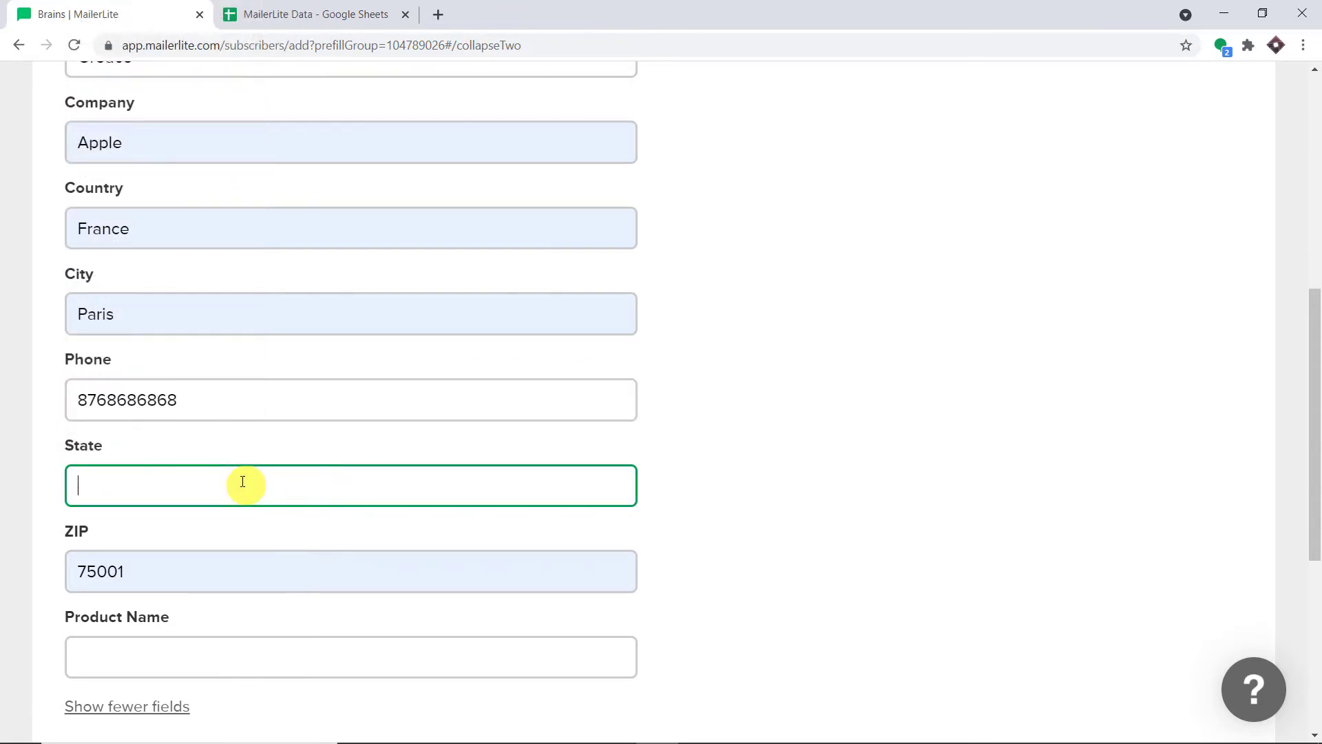
text(Mumbai)
click(826, 377)
scroll(716, 378, up, 4)
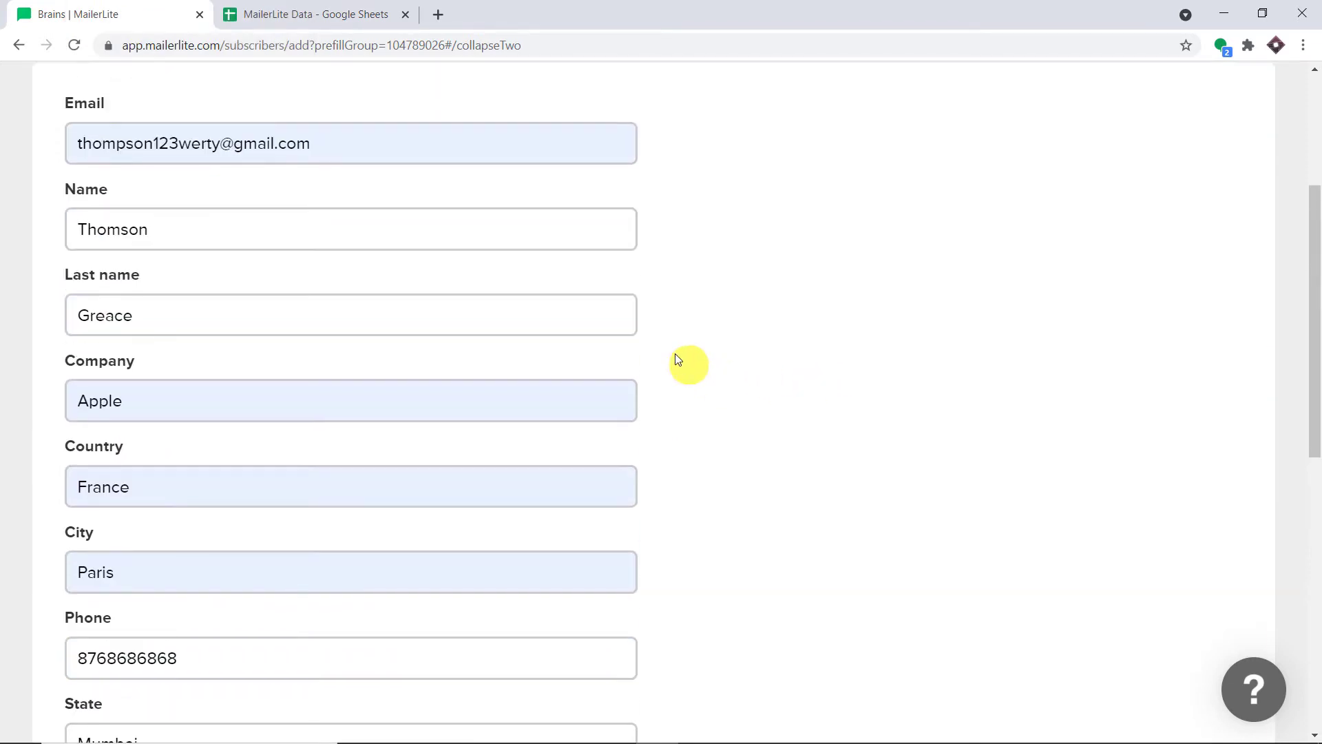
scroll(439, 275, down, 8)
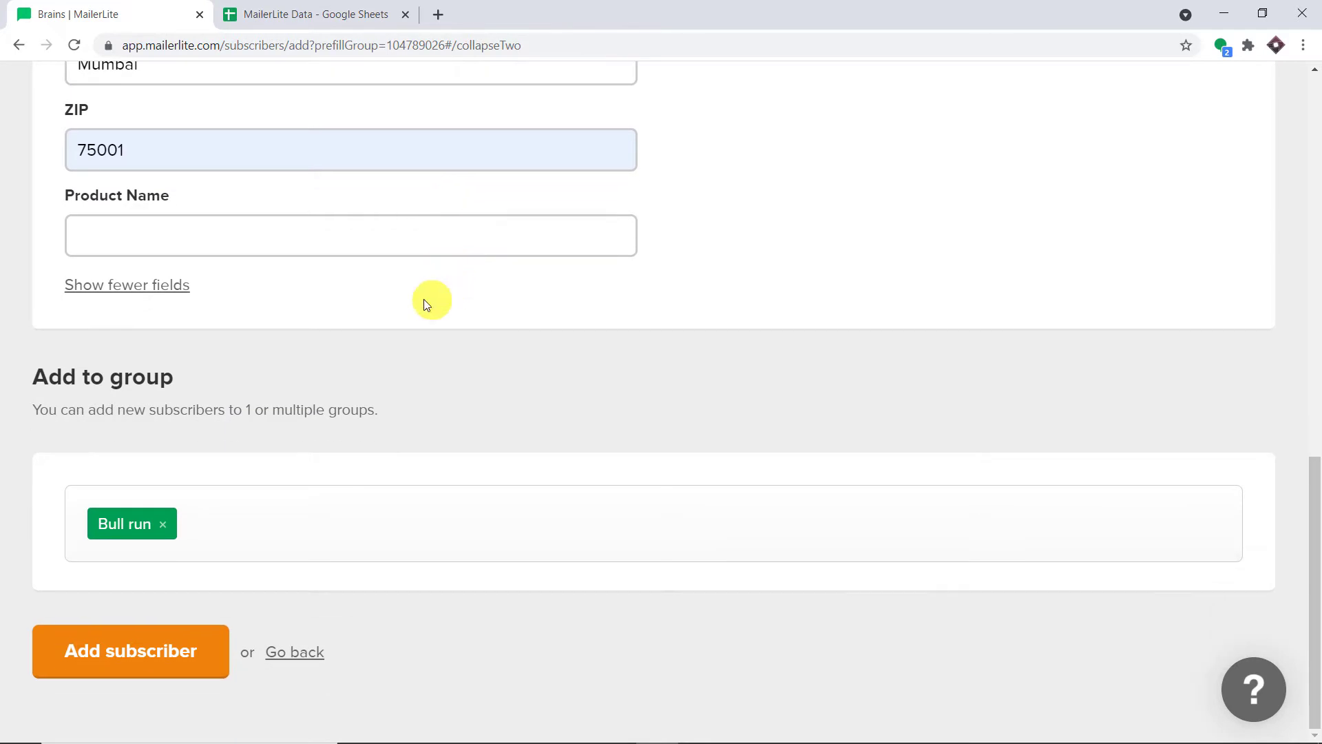
click(157, 651)
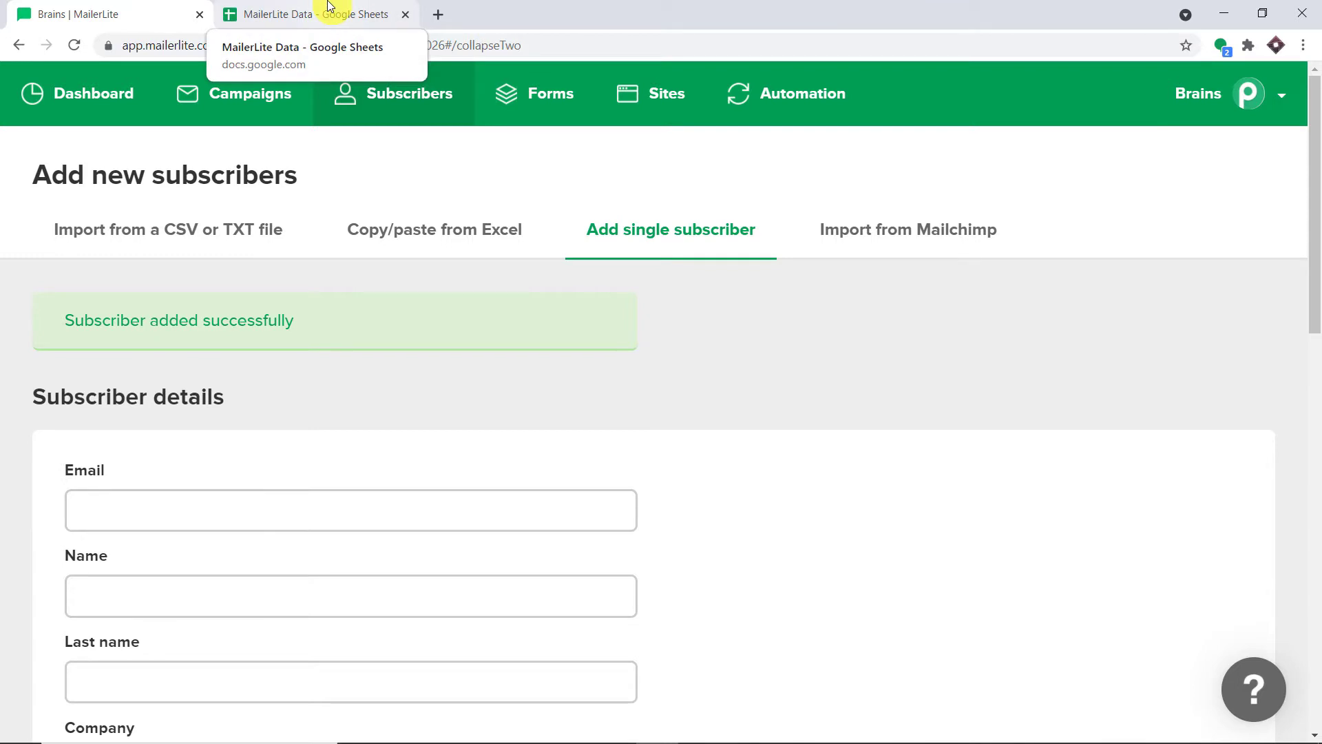
Review the new subscriber's name, email, phone and address in cells A5–E5 of the MailerLite Data sheet
click(329, 9)
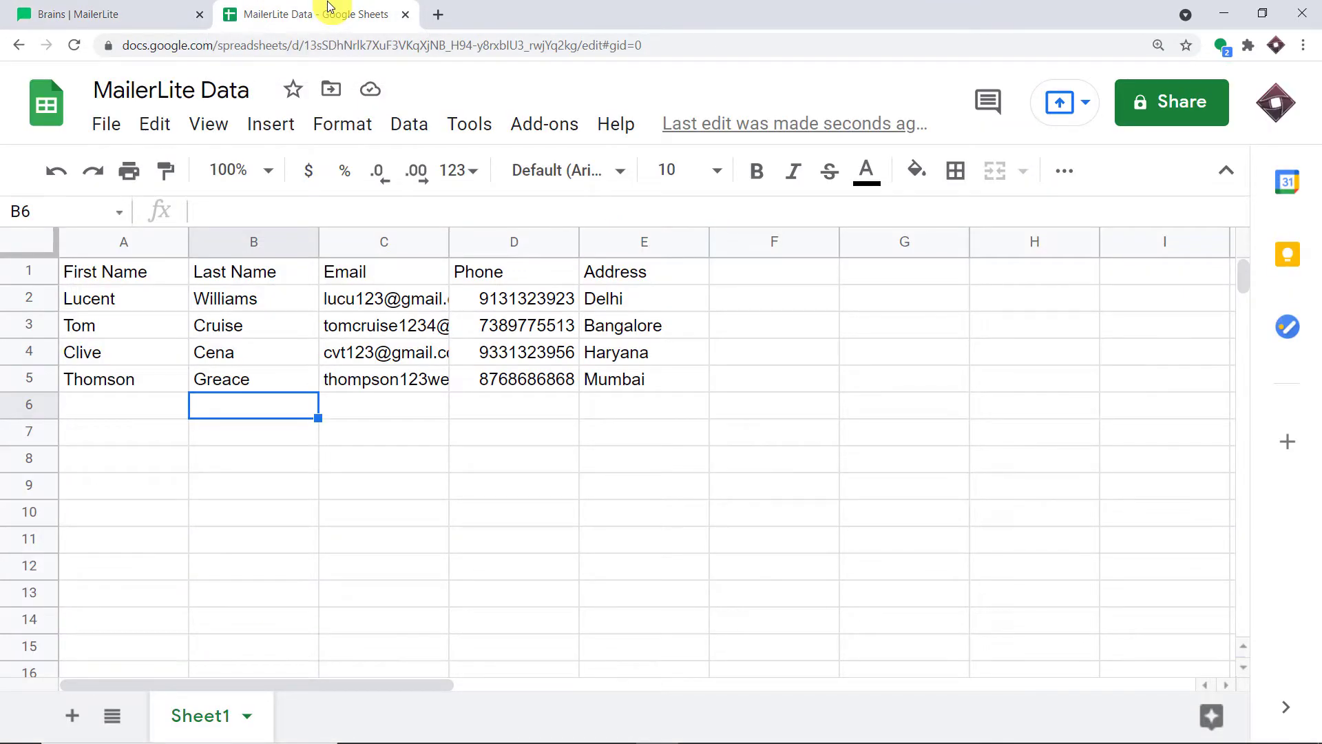
click(105, 381)
click(220, 382)
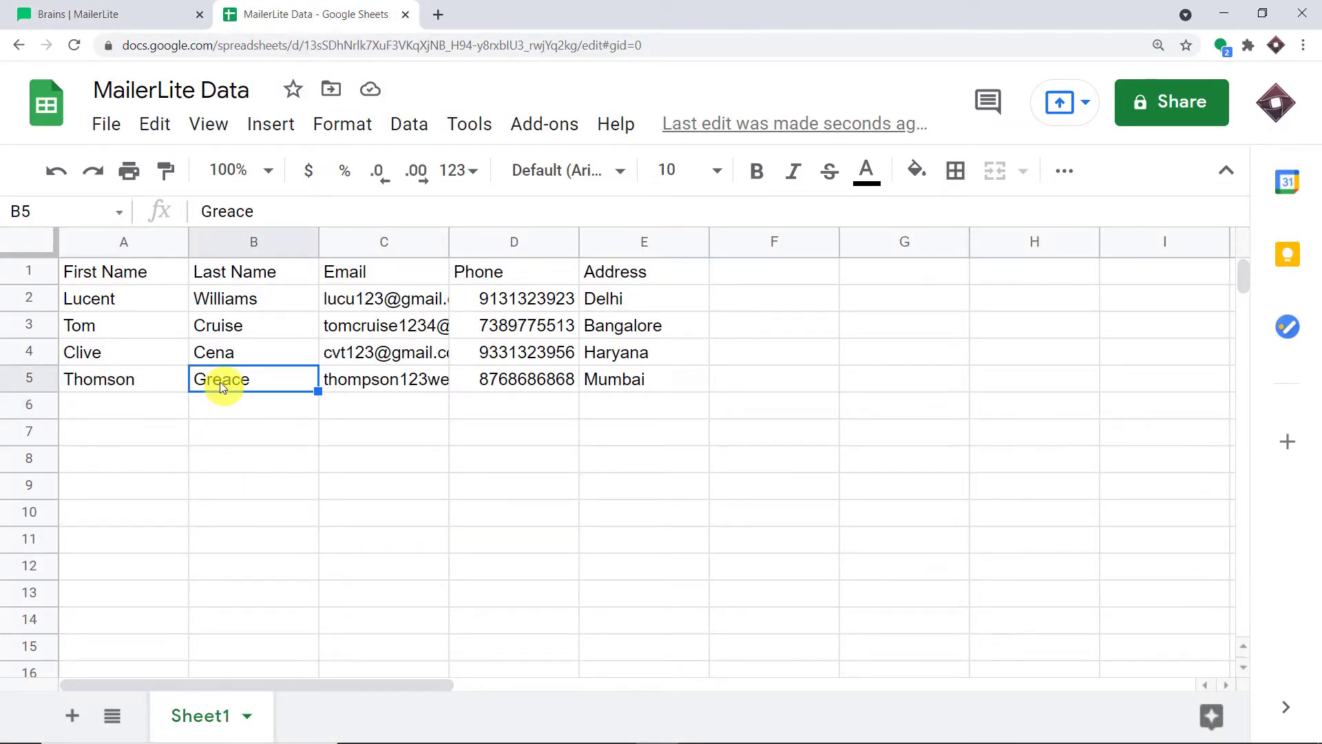
click(390, 384)
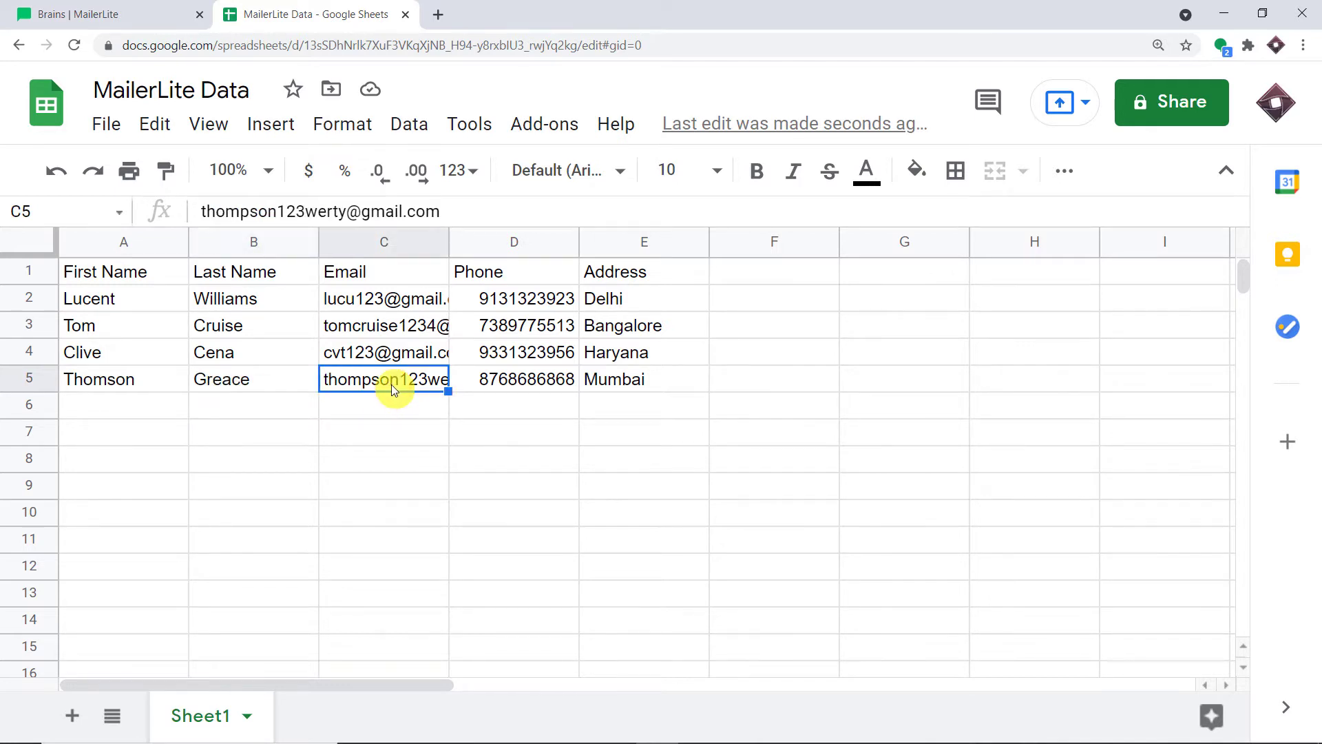
click(520, 379)
click(636, 378)
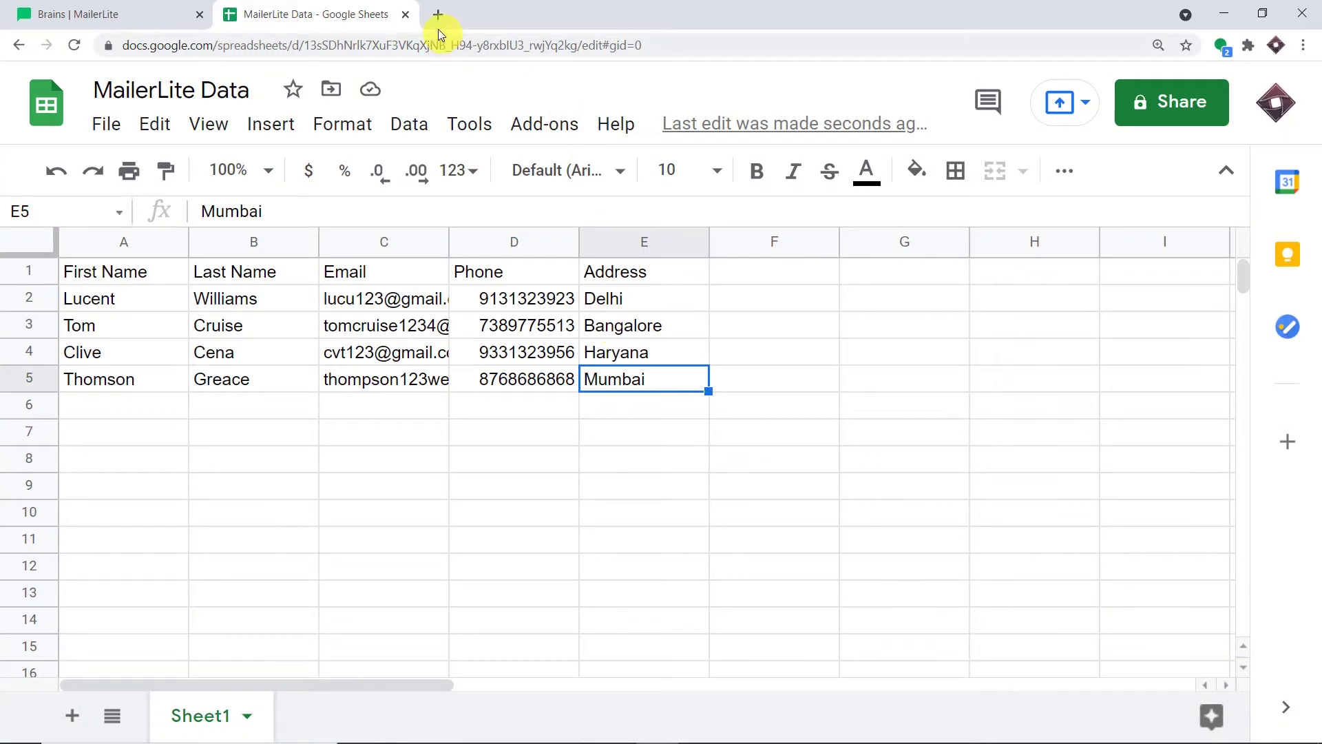
click(438, 15)
Go to pabbly.com, sign in, and launch Pabbly Connect from All Apps
text(pa)
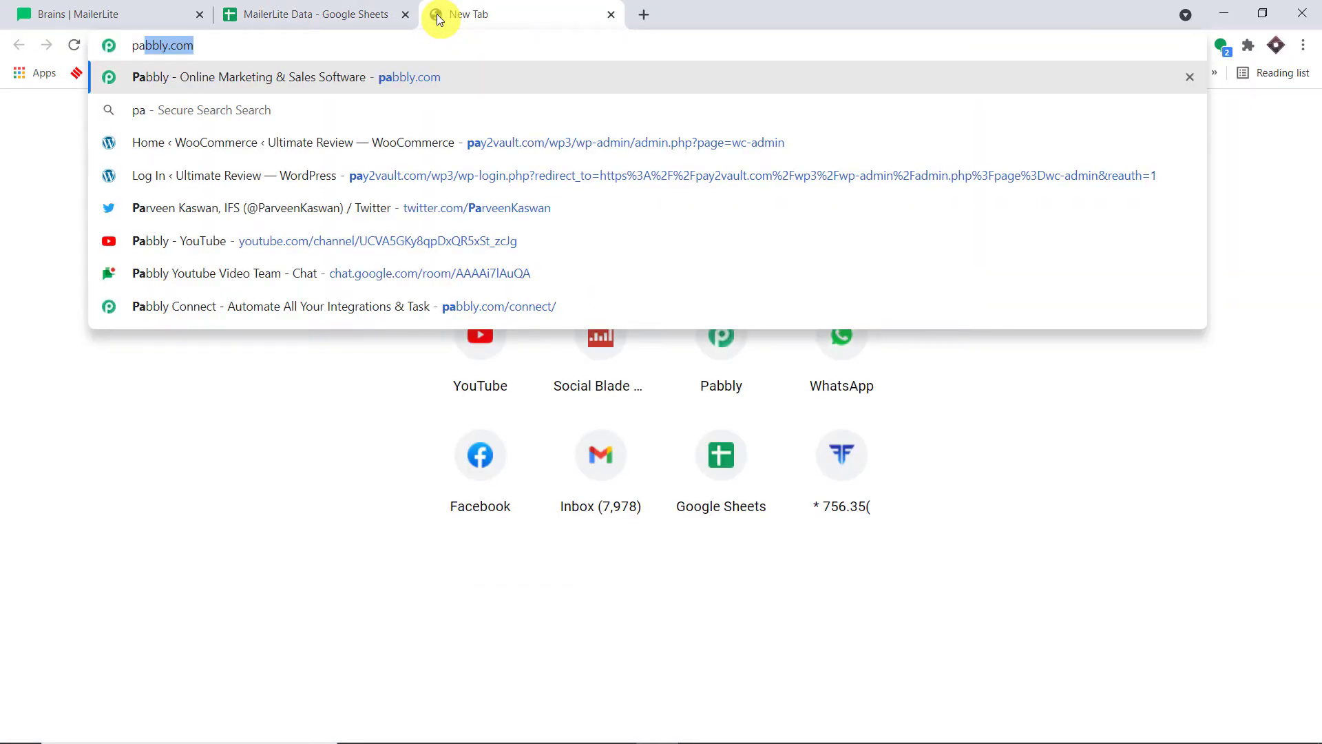
key(Return)
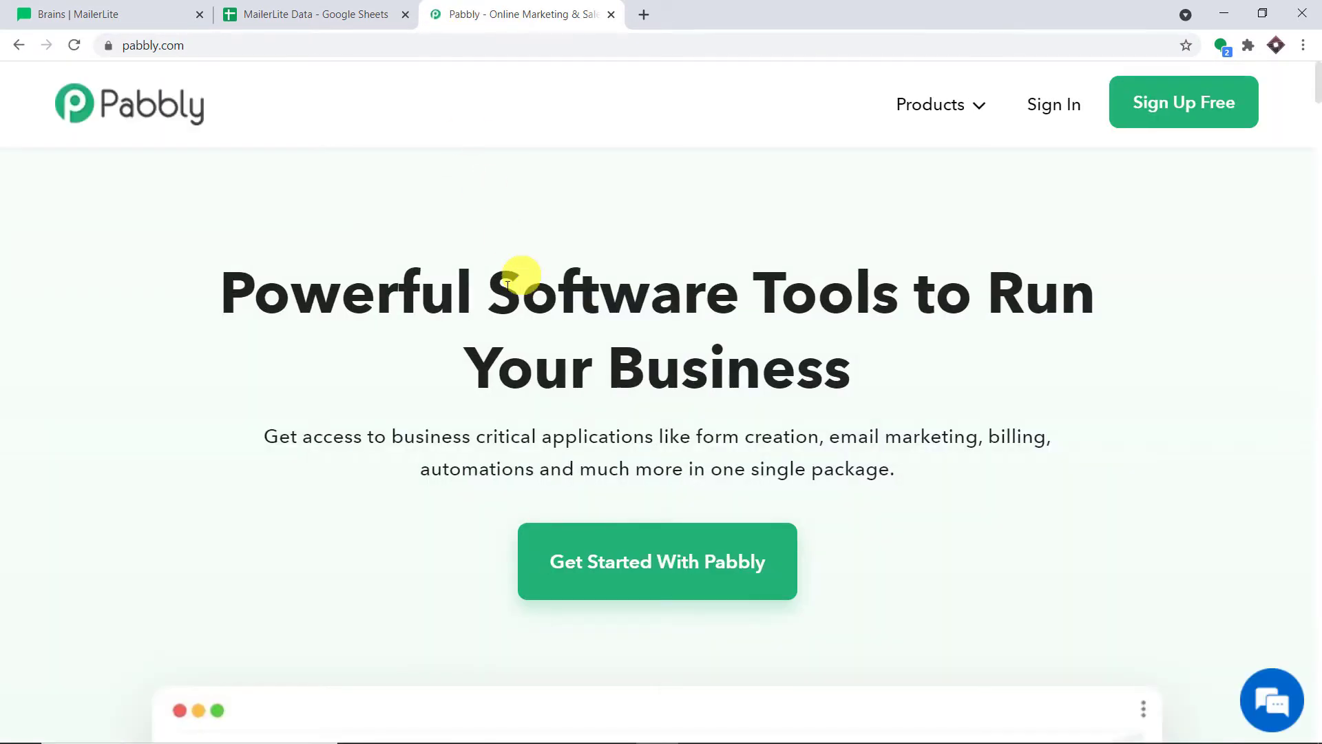
click(1216, 105)
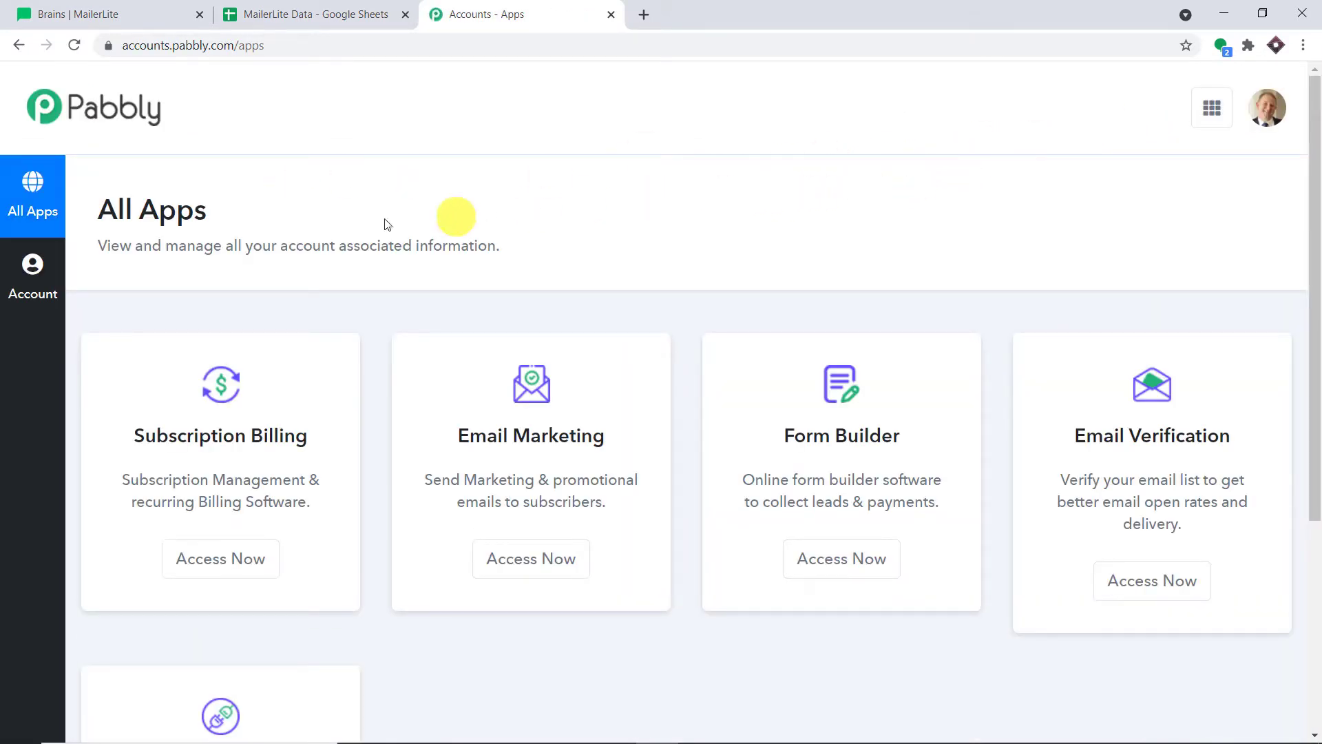
scroll(908, 254, down, 5)
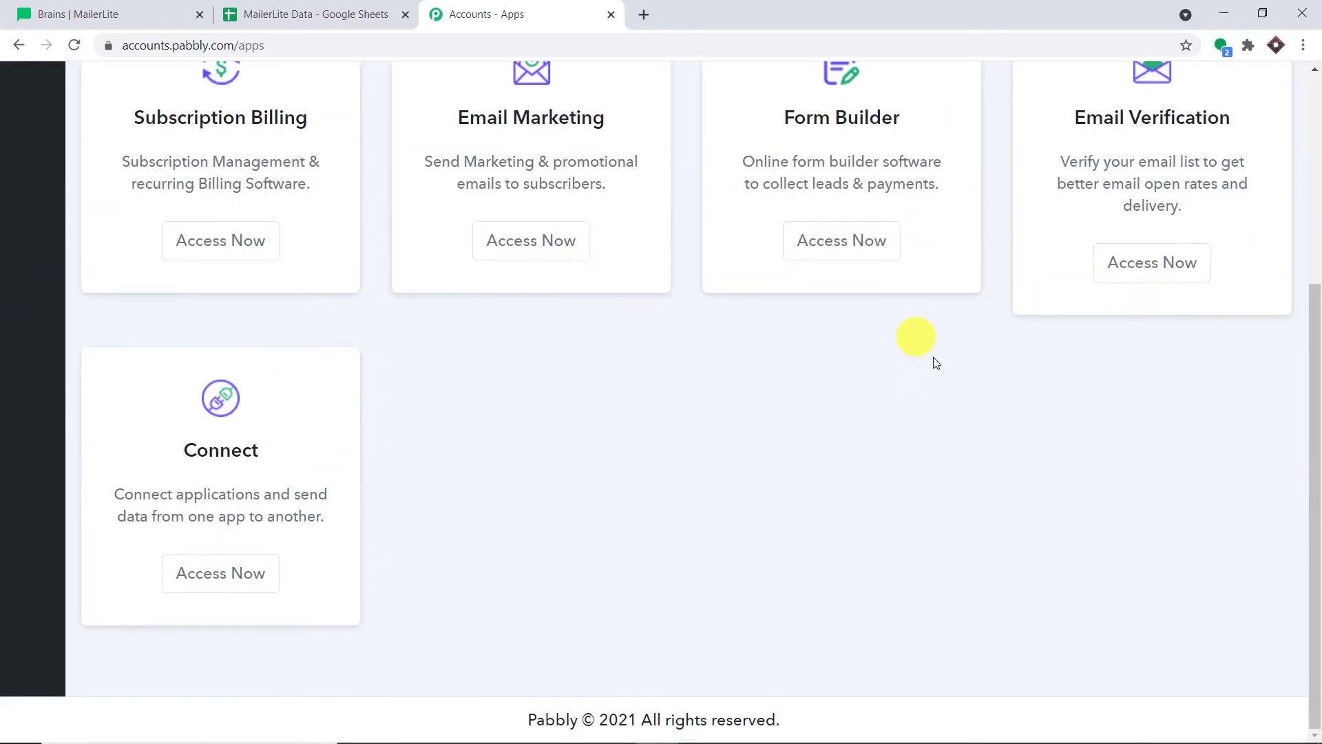
click(268, 573)
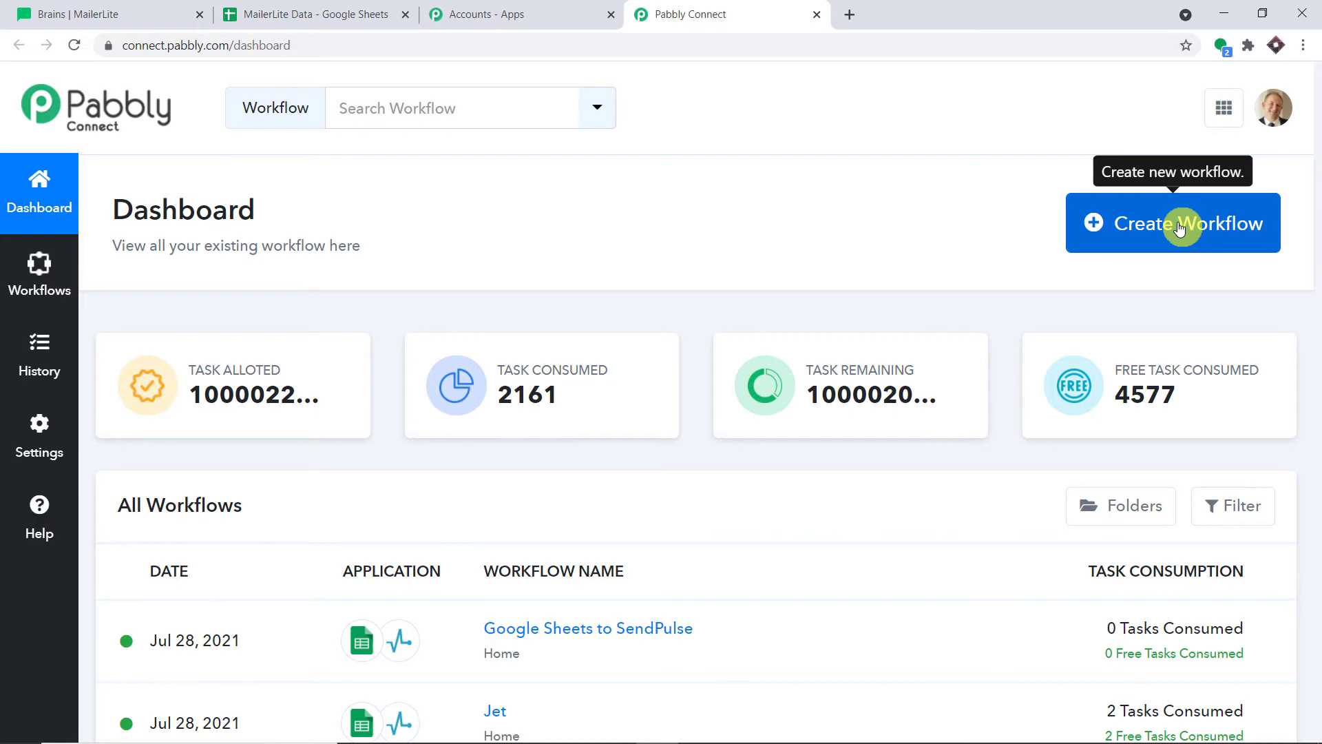
Create a new workflow named 'MailerLite to Google Sheets'
click(1178, 228)
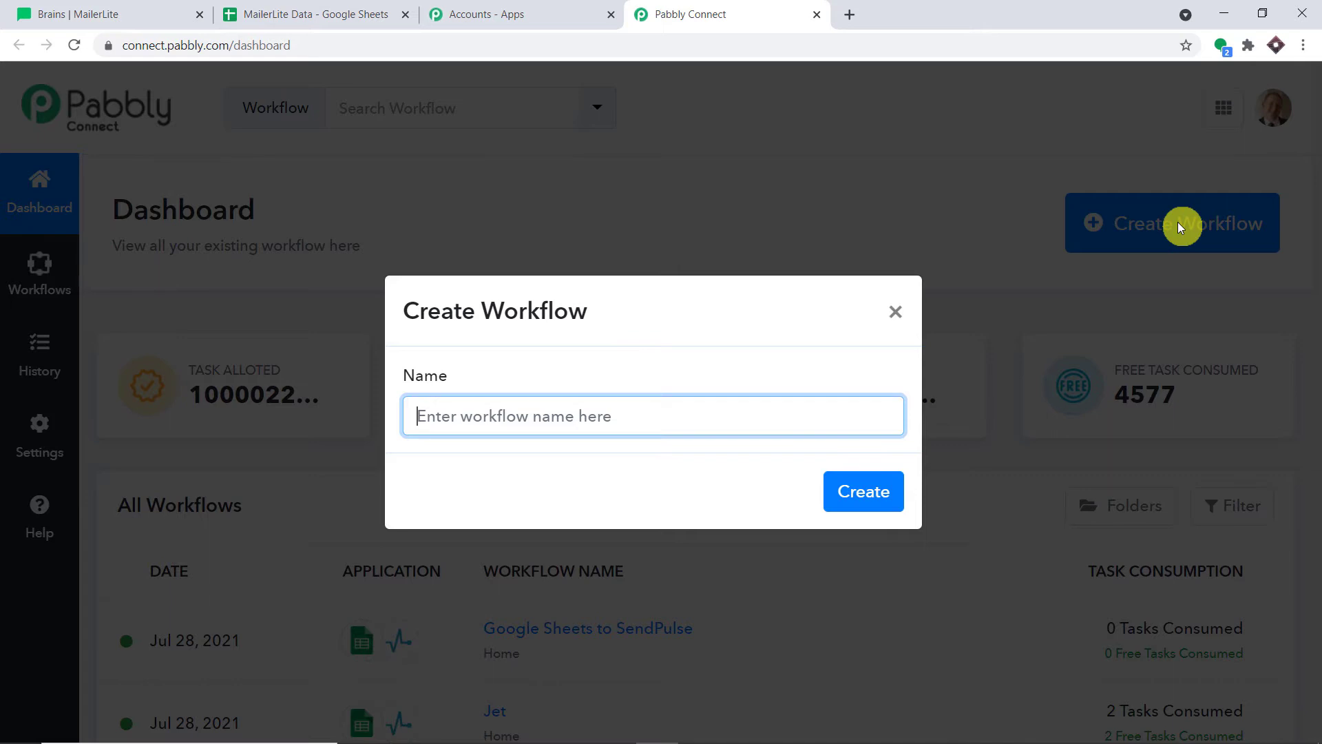
text(Mailer)
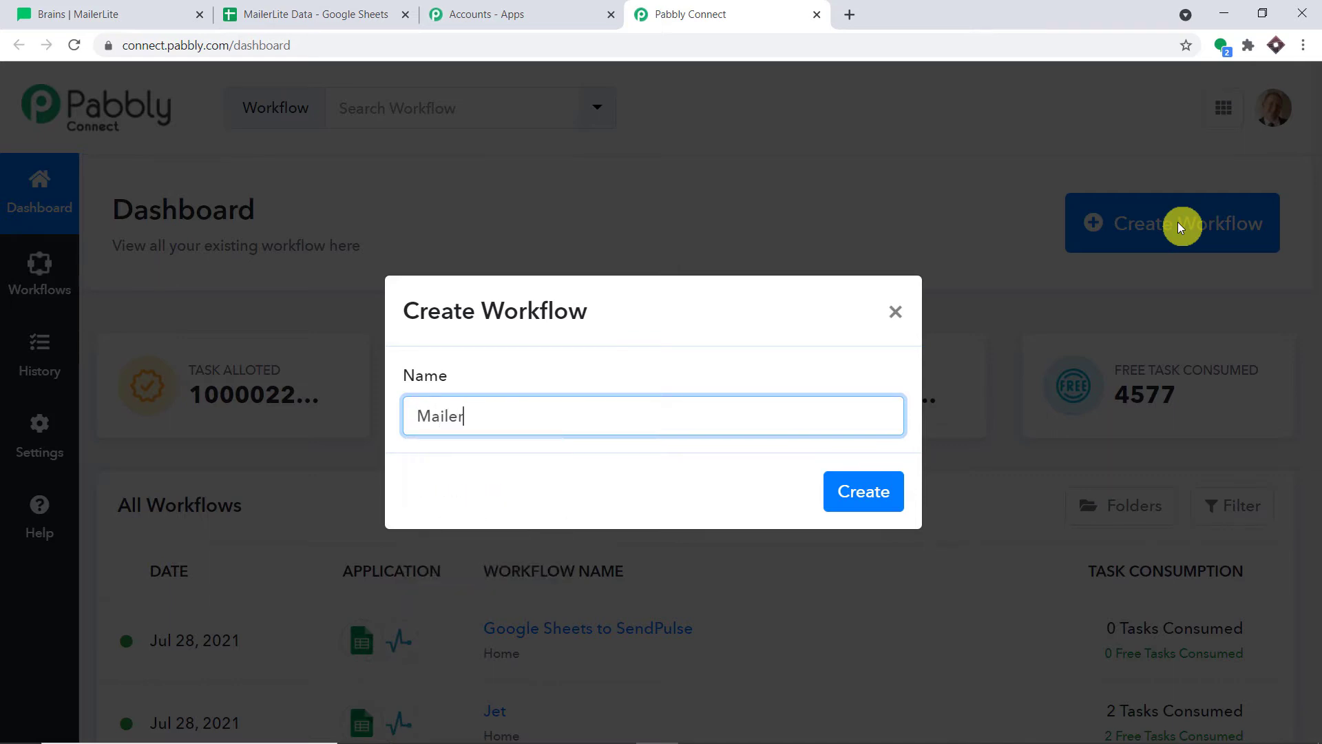
text(Lite to Google She)
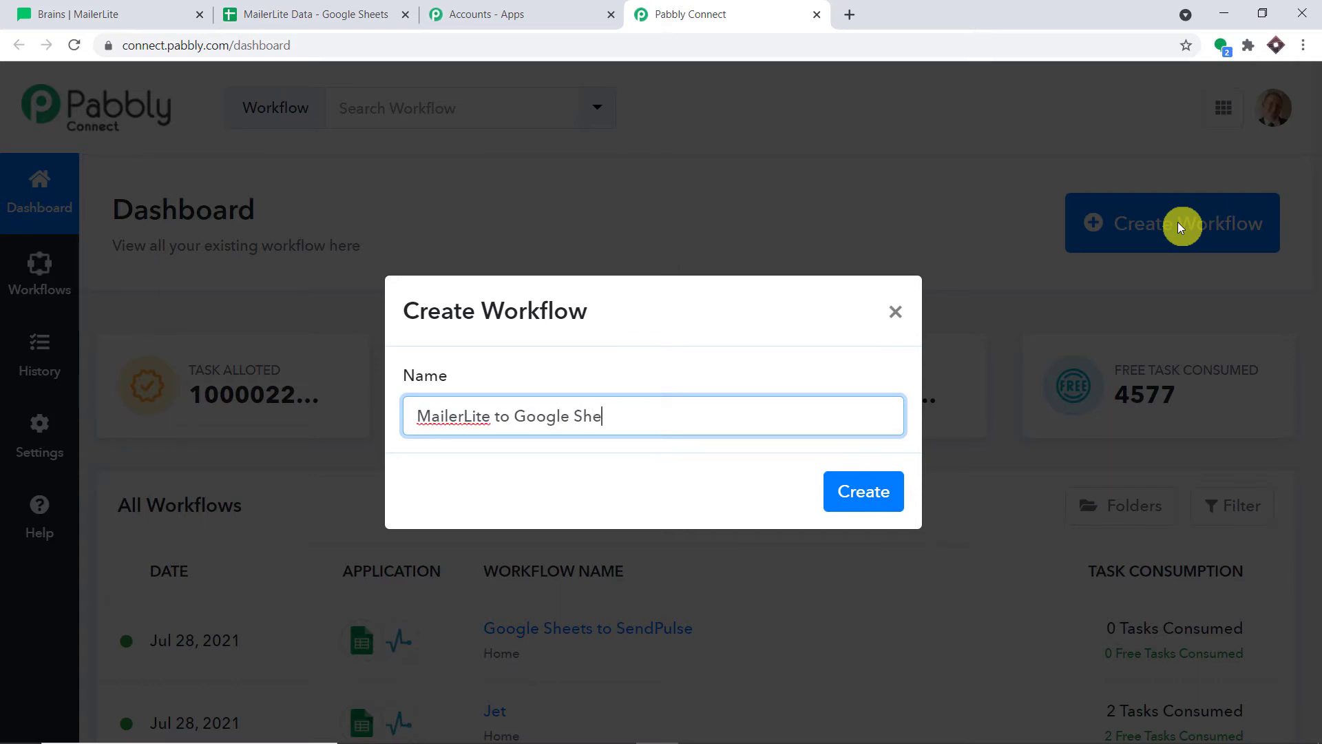
text(ets)
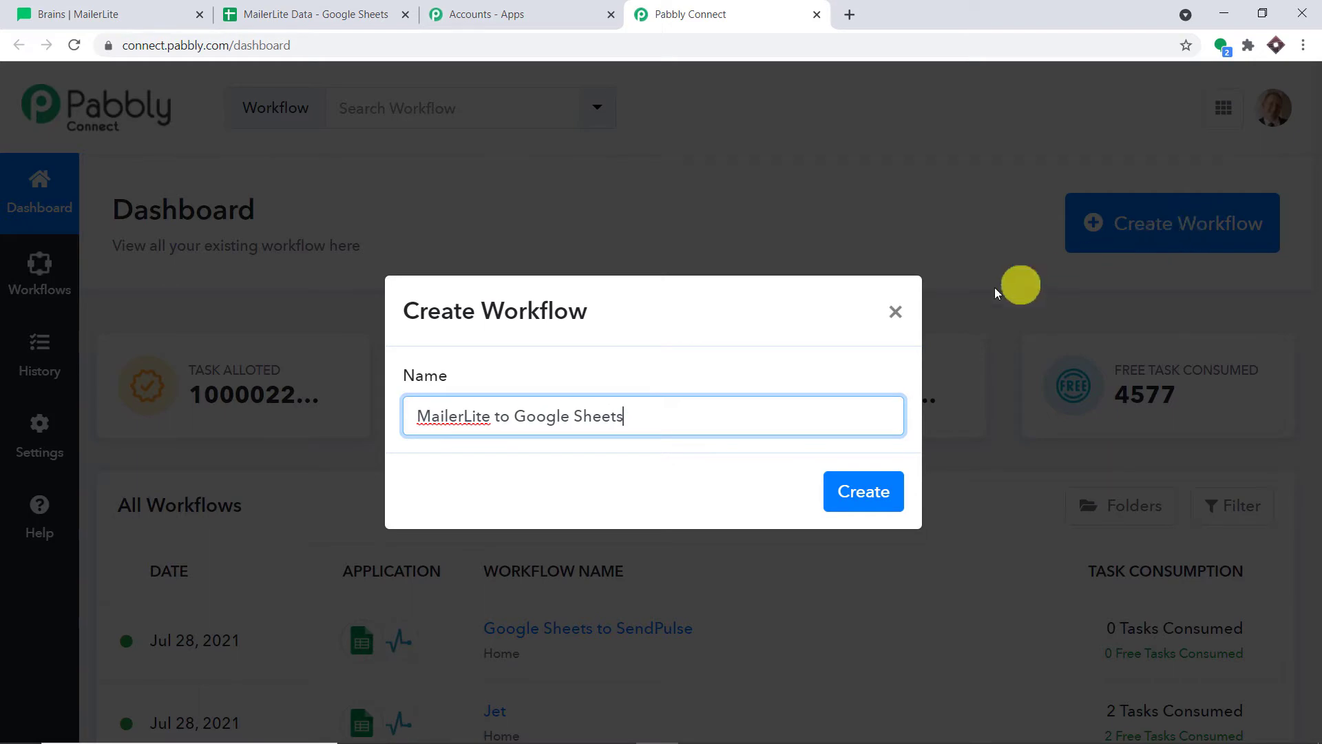
click(864, 492)
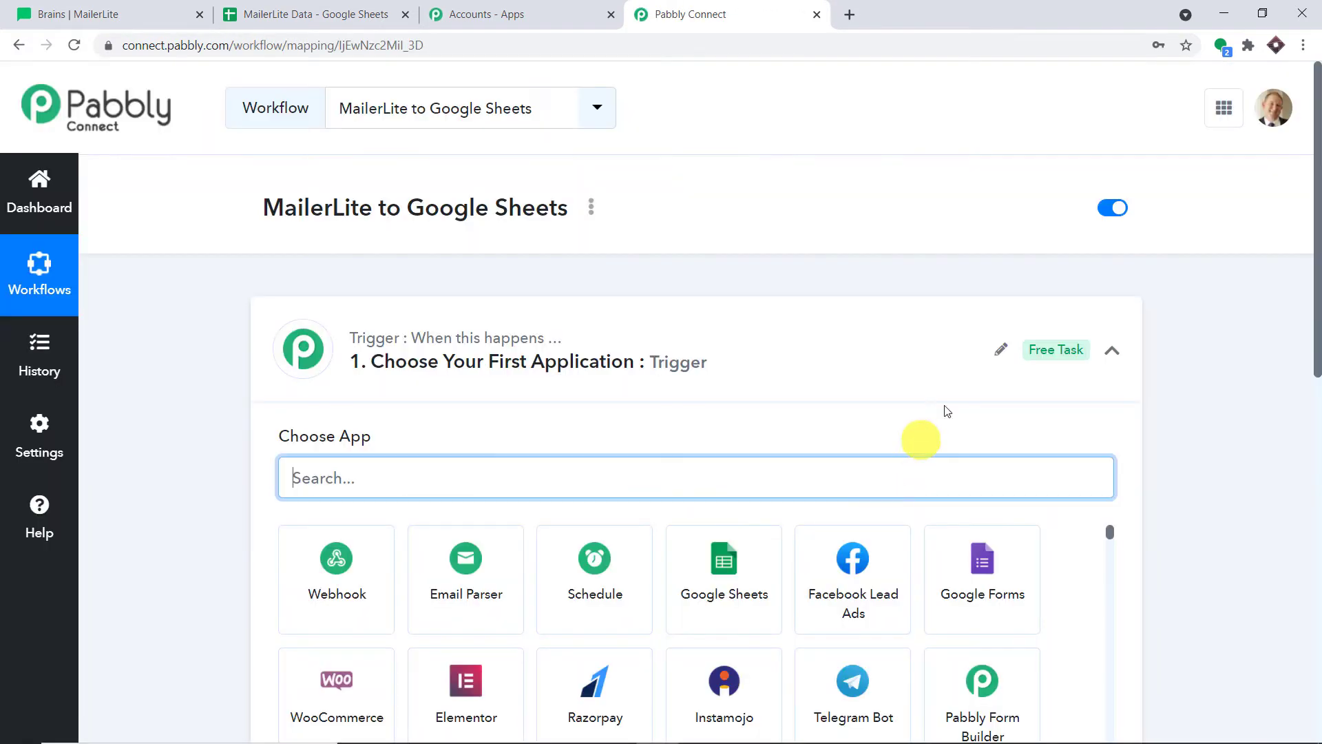
click(813, 352)
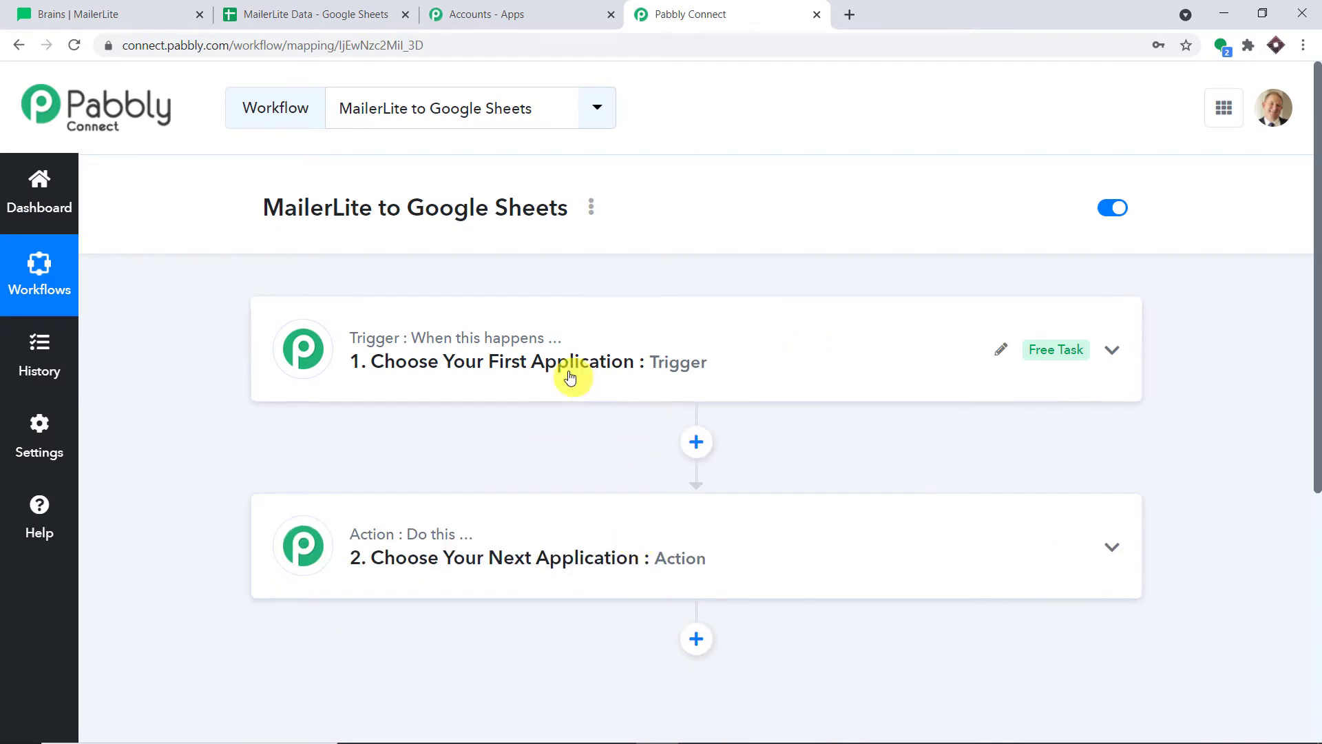
click(551, 355)
Set the trigger to MailerLite's 'Subscriber Added to Group' event and begin connecting the account
click(378, 473)
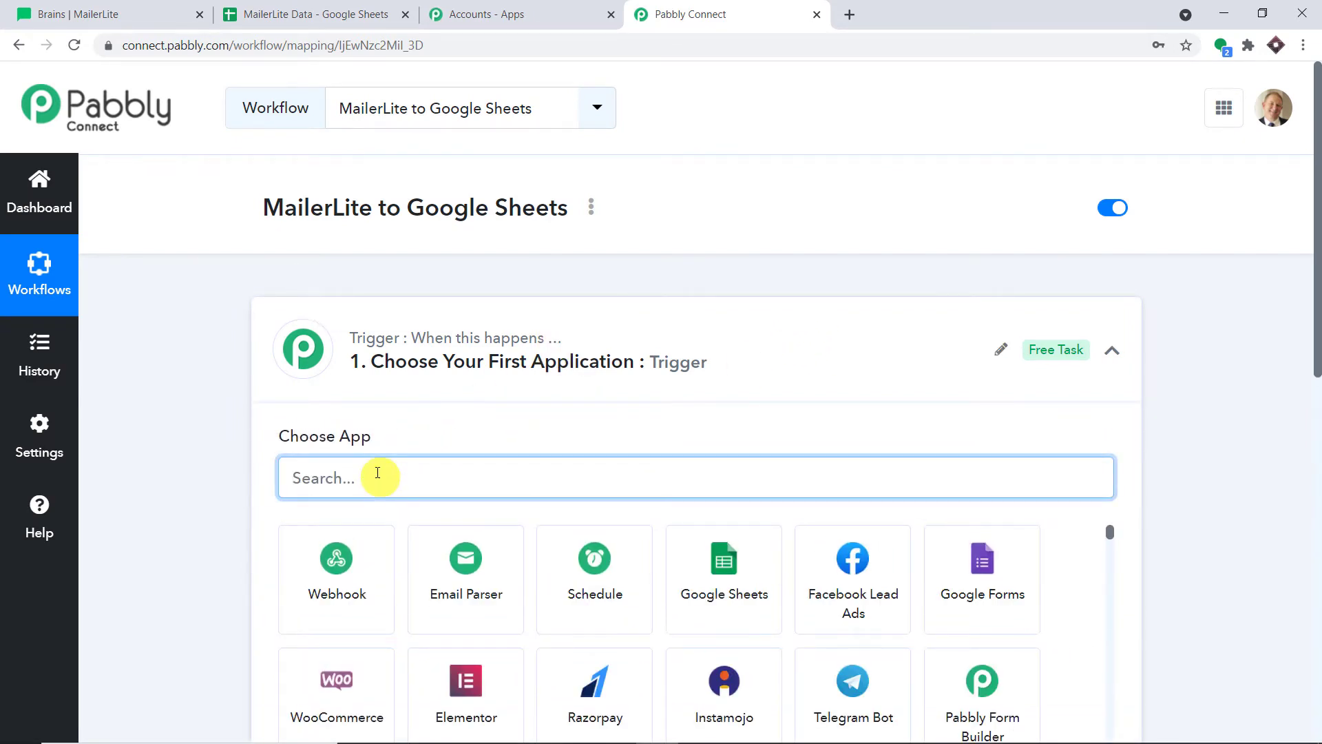
text(maile)
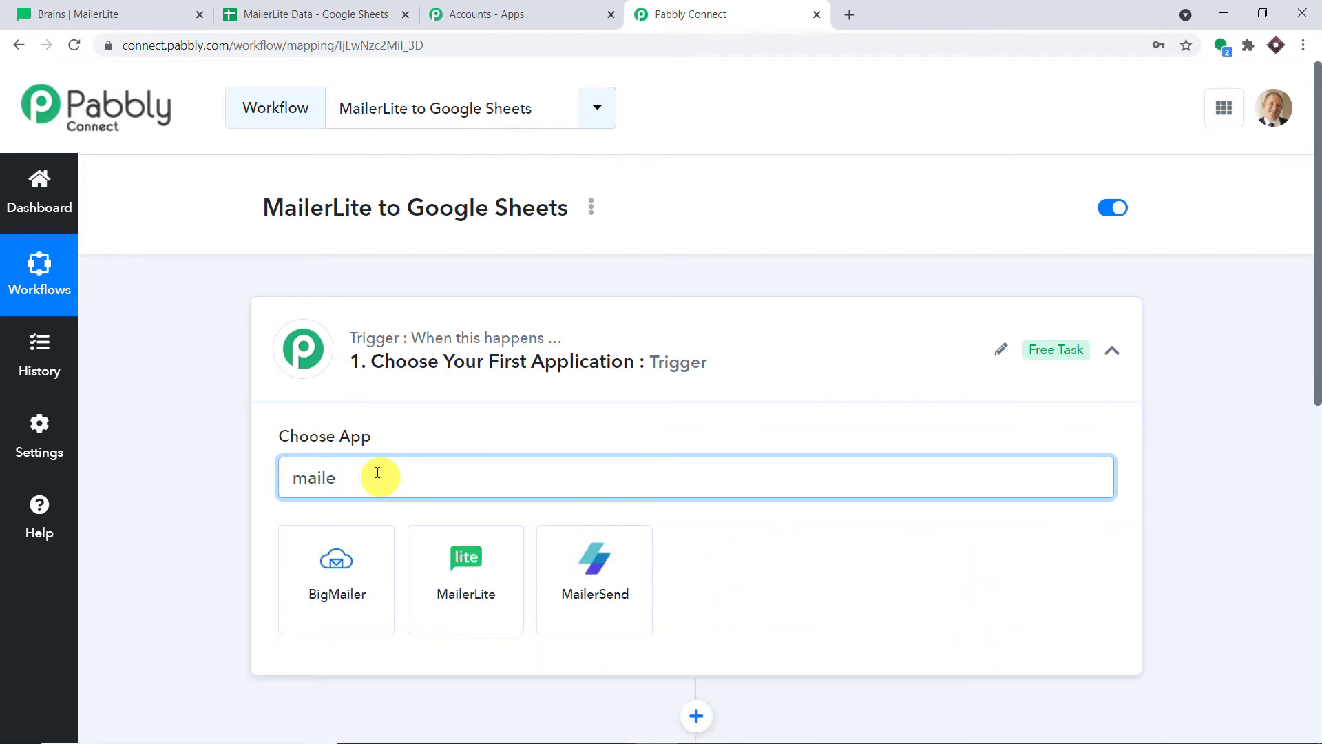
click(480, 568)
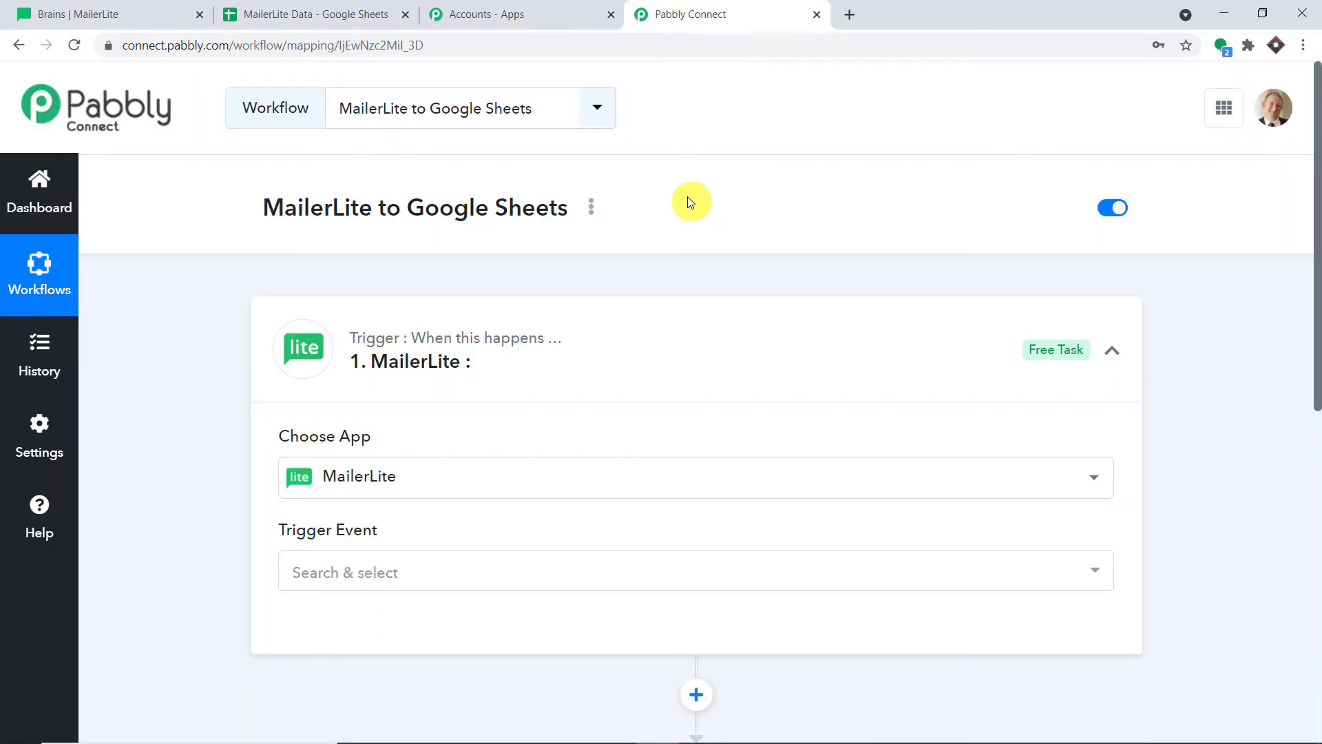
scroll(682, 210, down, 3)
click(475, 311)
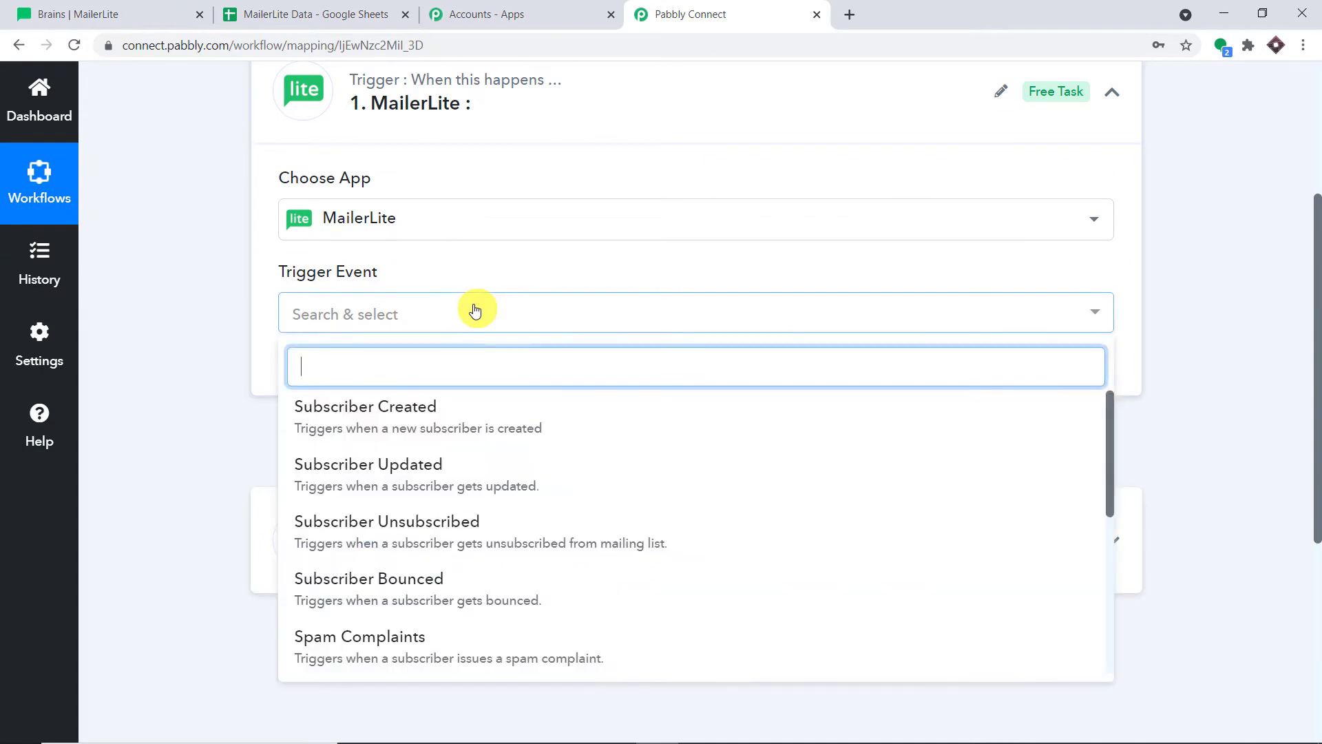
click(536, 417)
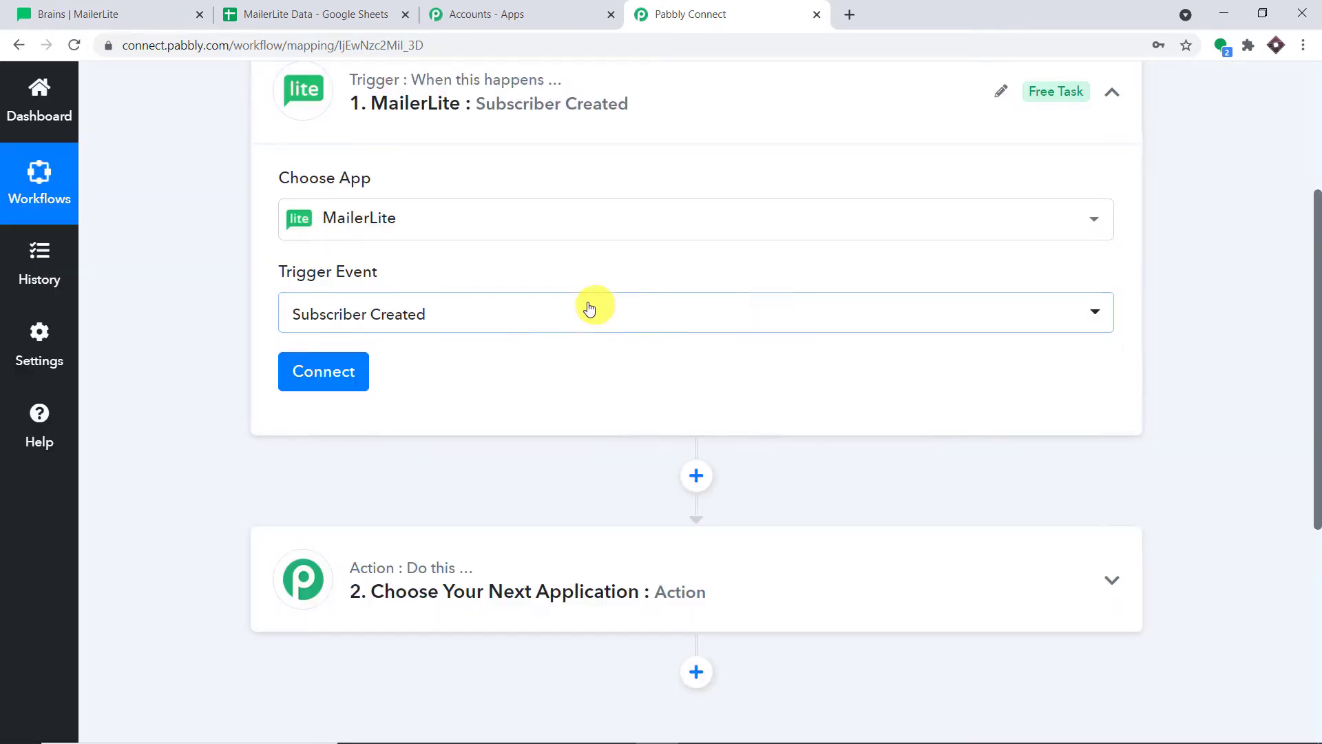
click(571, 310)
scroll(621, 467, down, 1)
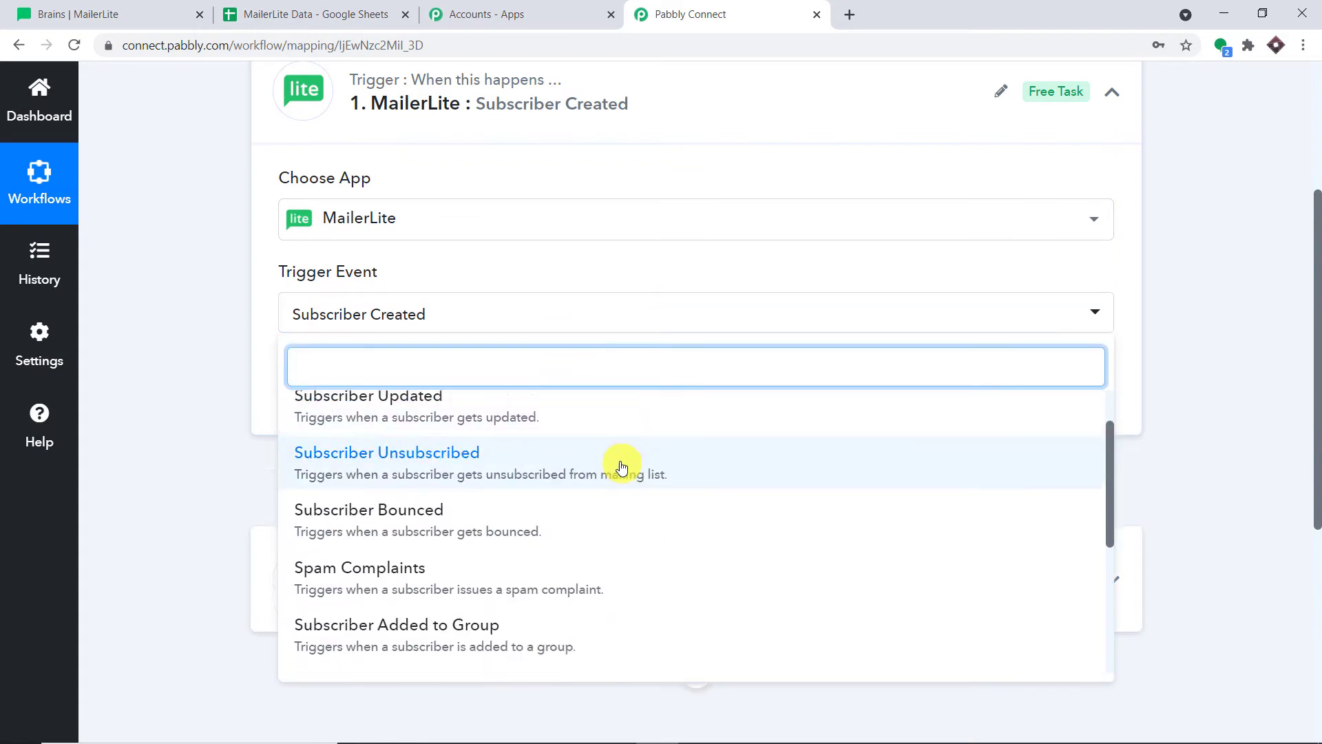
scroll(622, 467, down, 3)
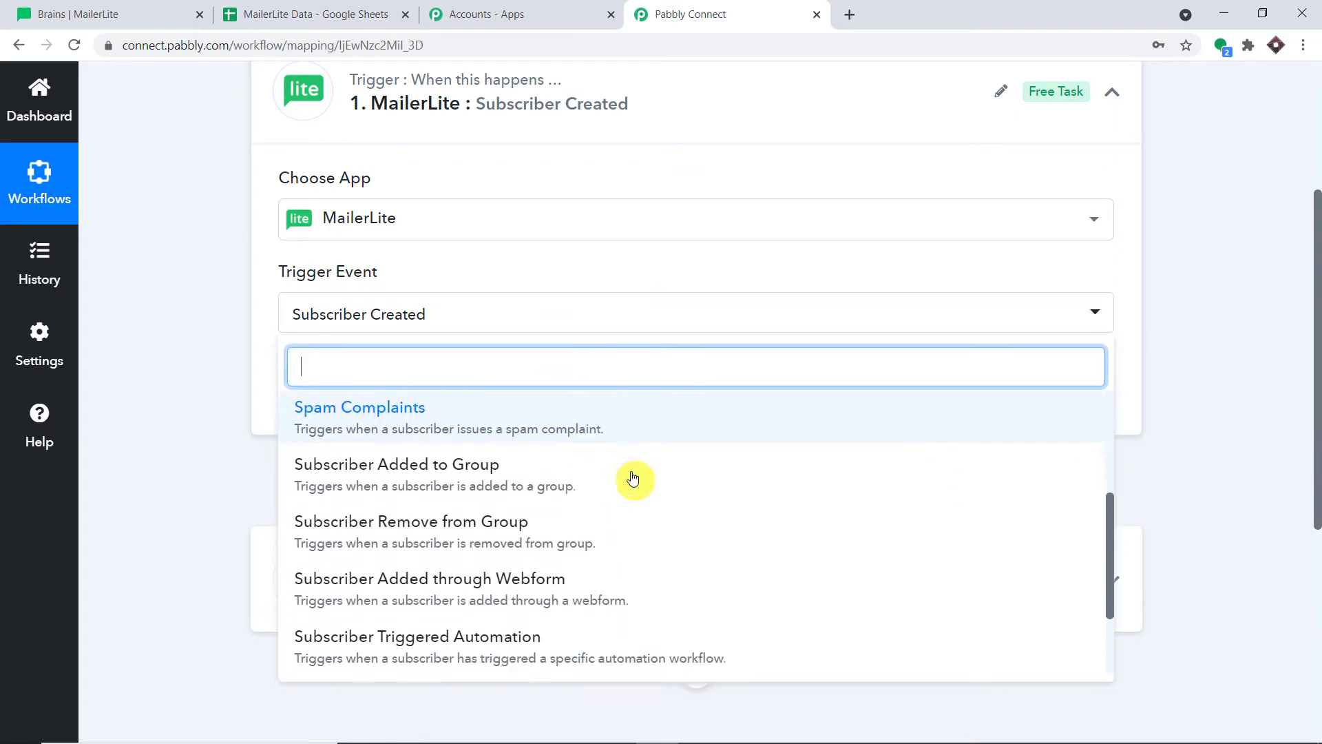
click(506, 460)
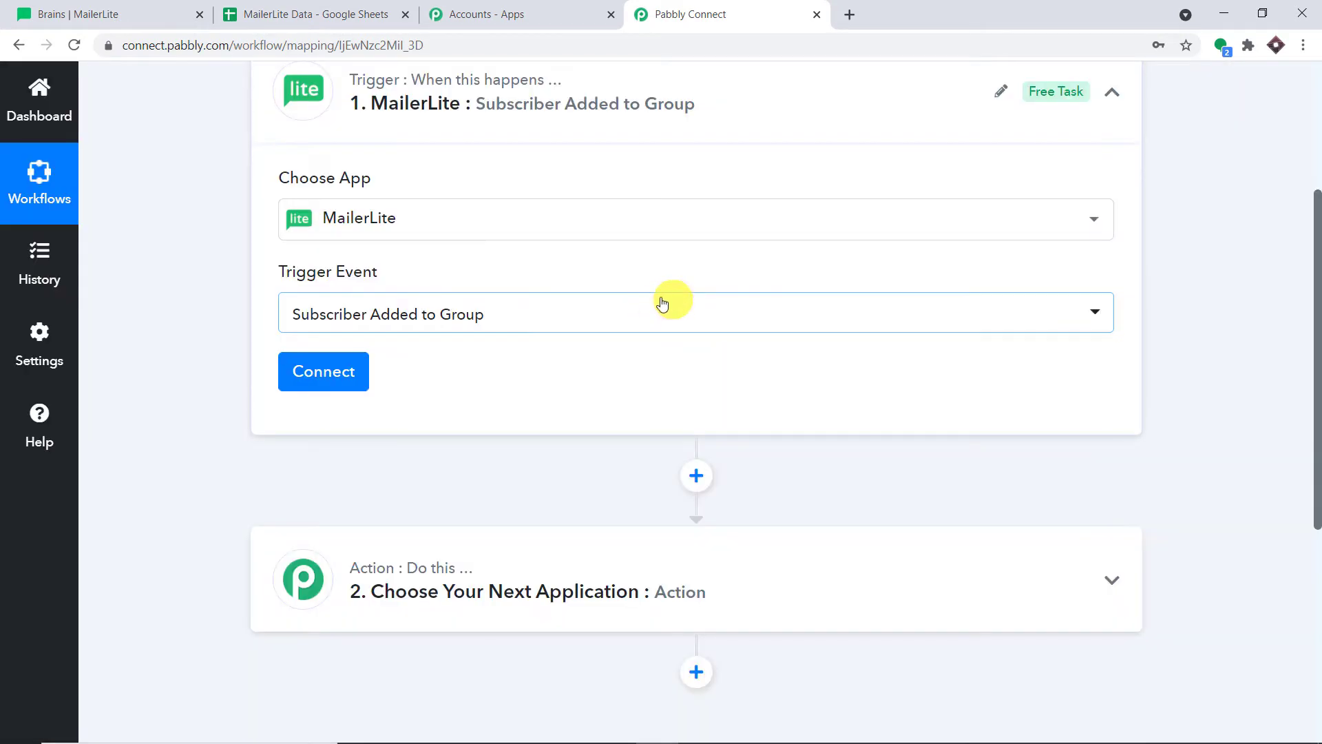
click(338, 376)
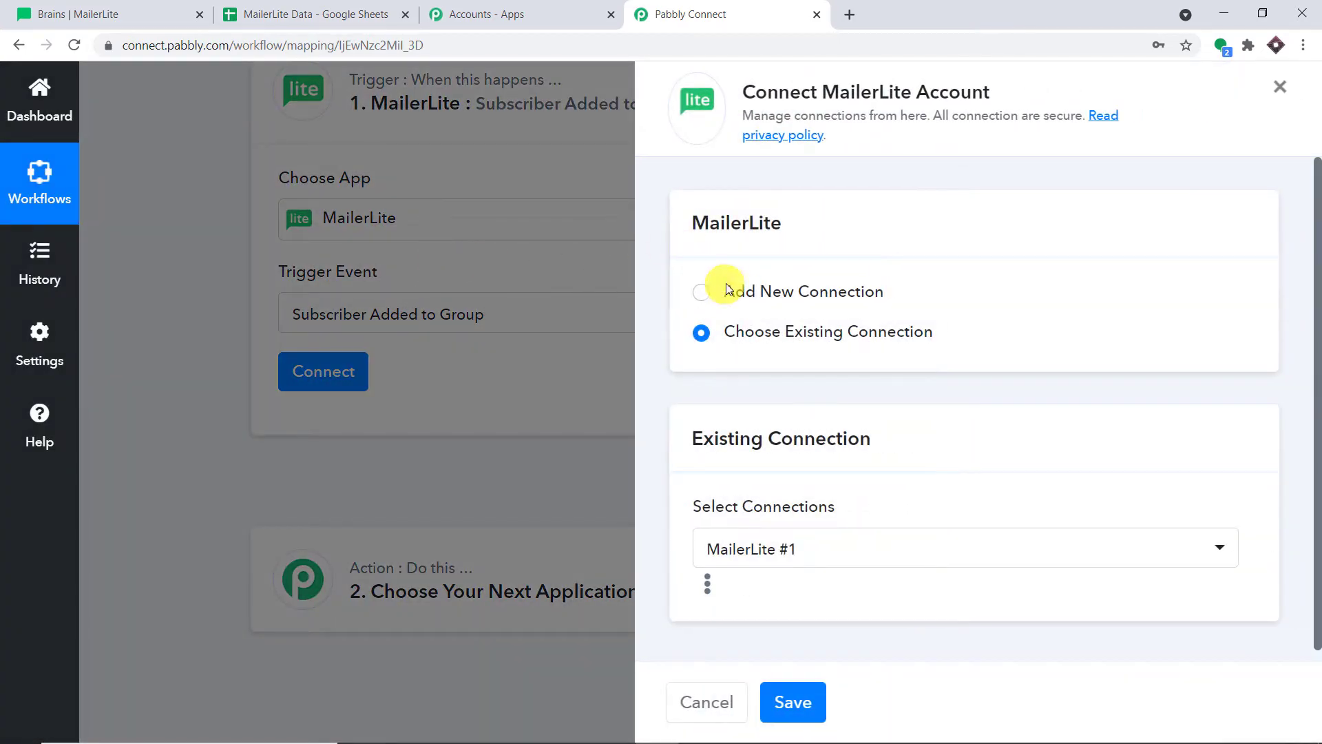
Choose Add New Connection for MailerLite, then return to the MailerLite tab to find the API key
click(730, 290)
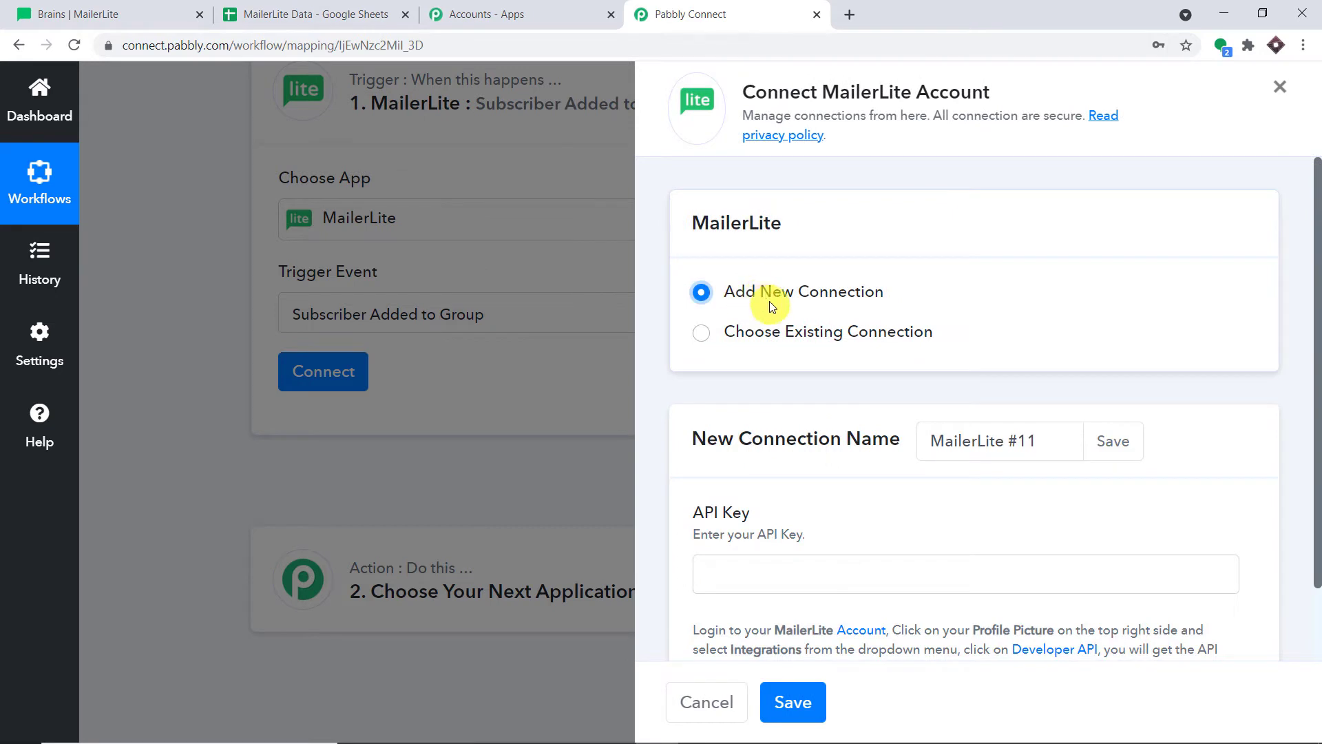
scroll(834, 322, down, 1)
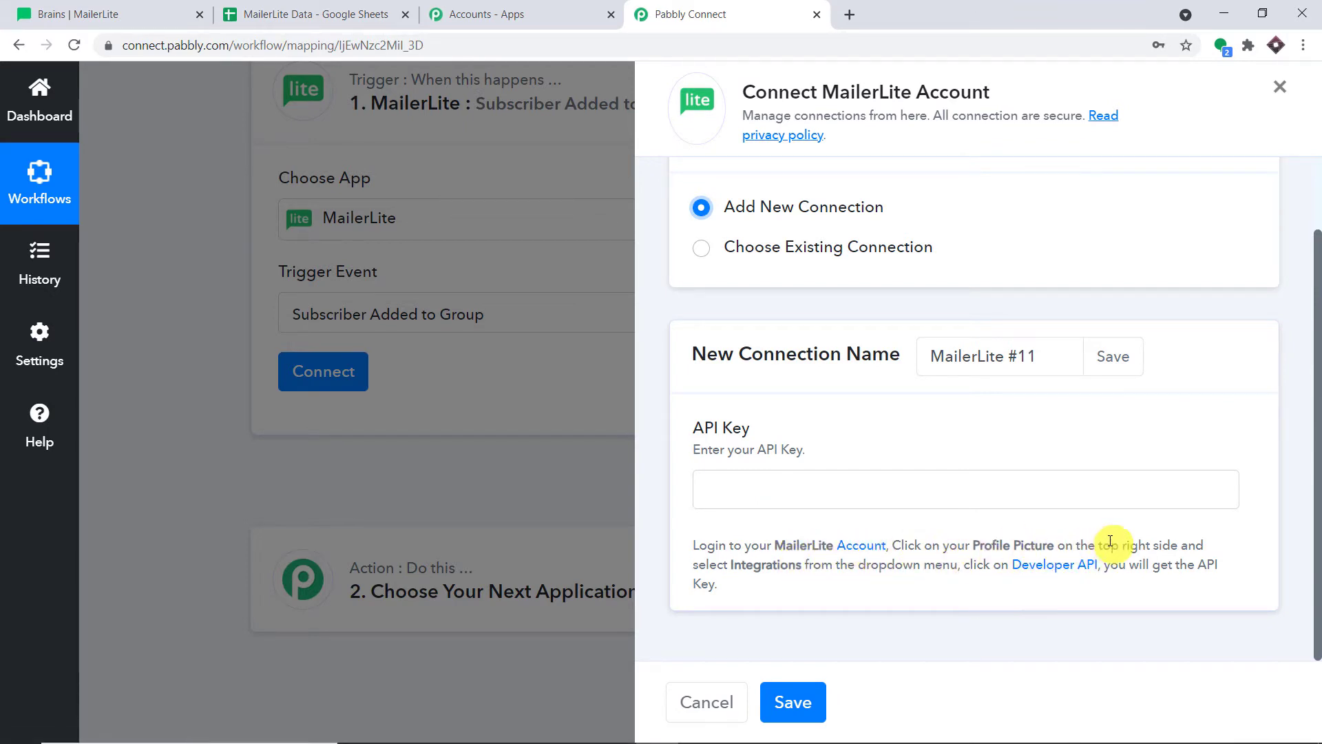
click(110, 14)
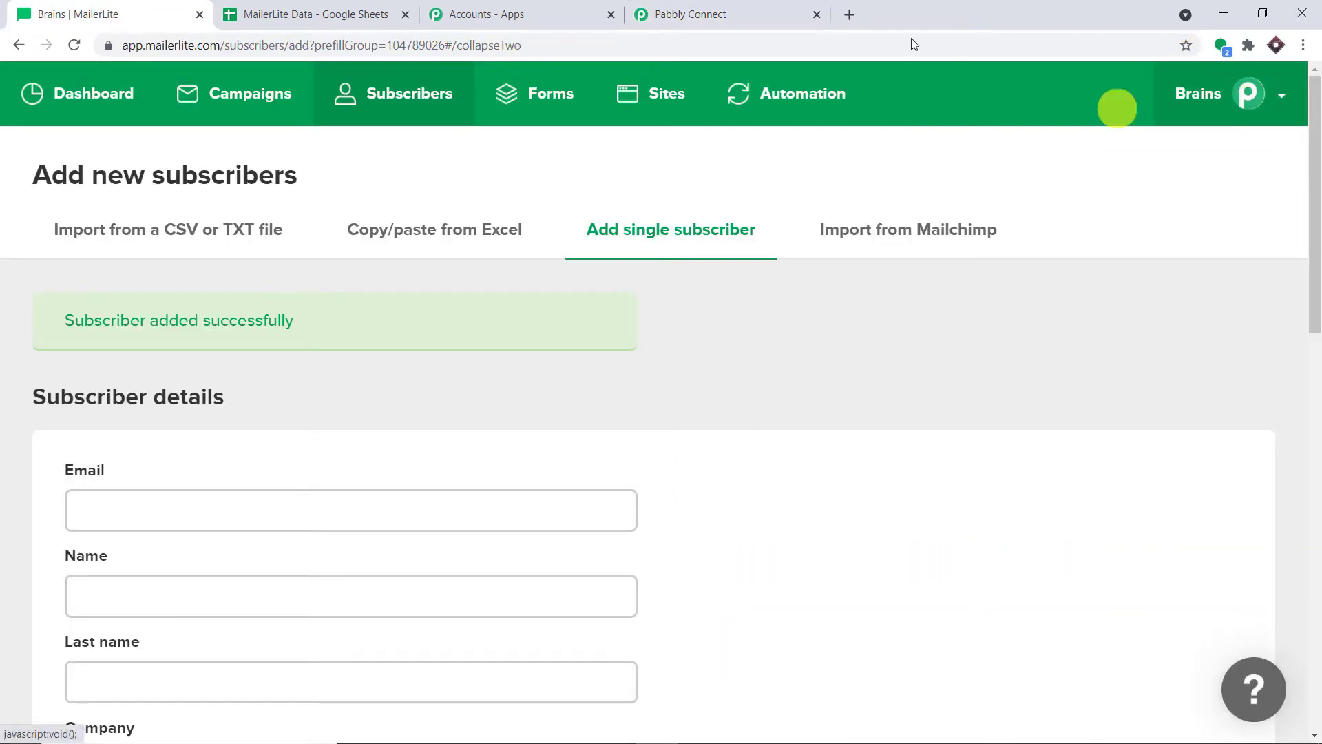
Open the Developer API integration from MailerLite's integrations page
click(697, 14)
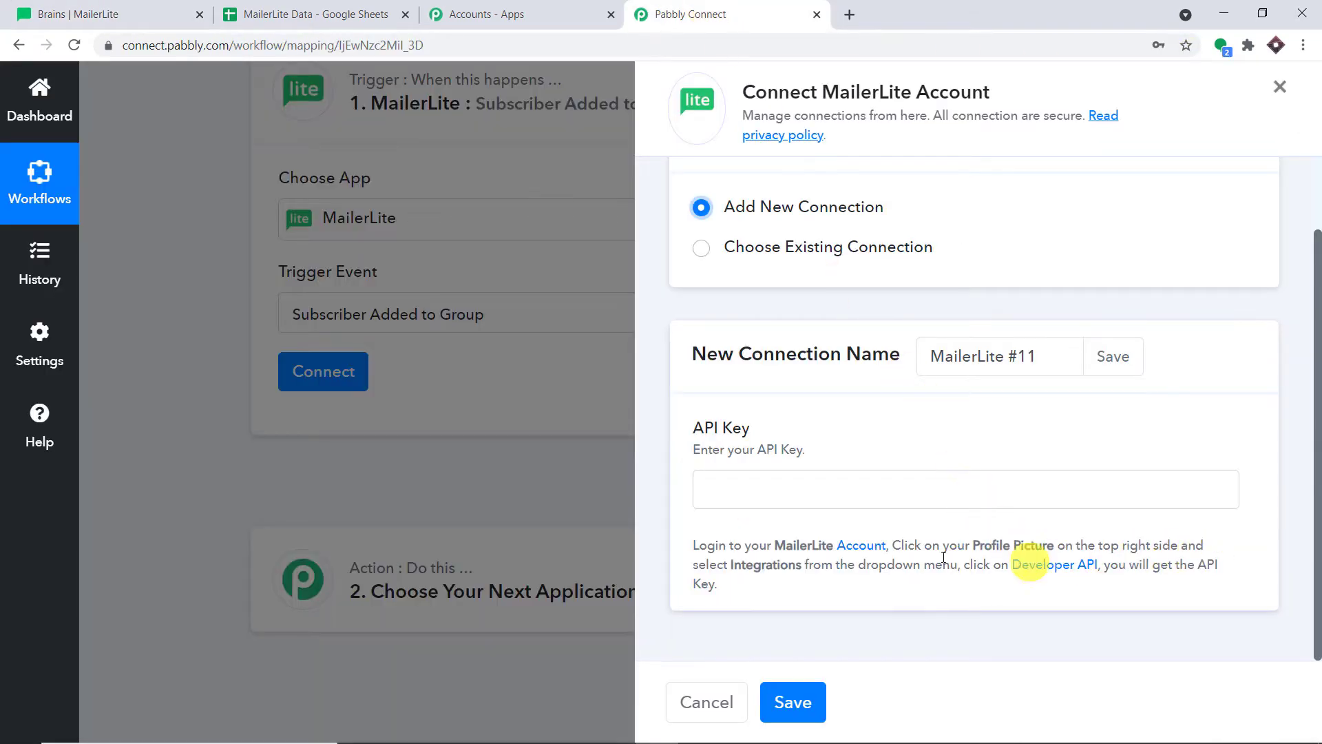
click(113, 14)
click(1270, 104)
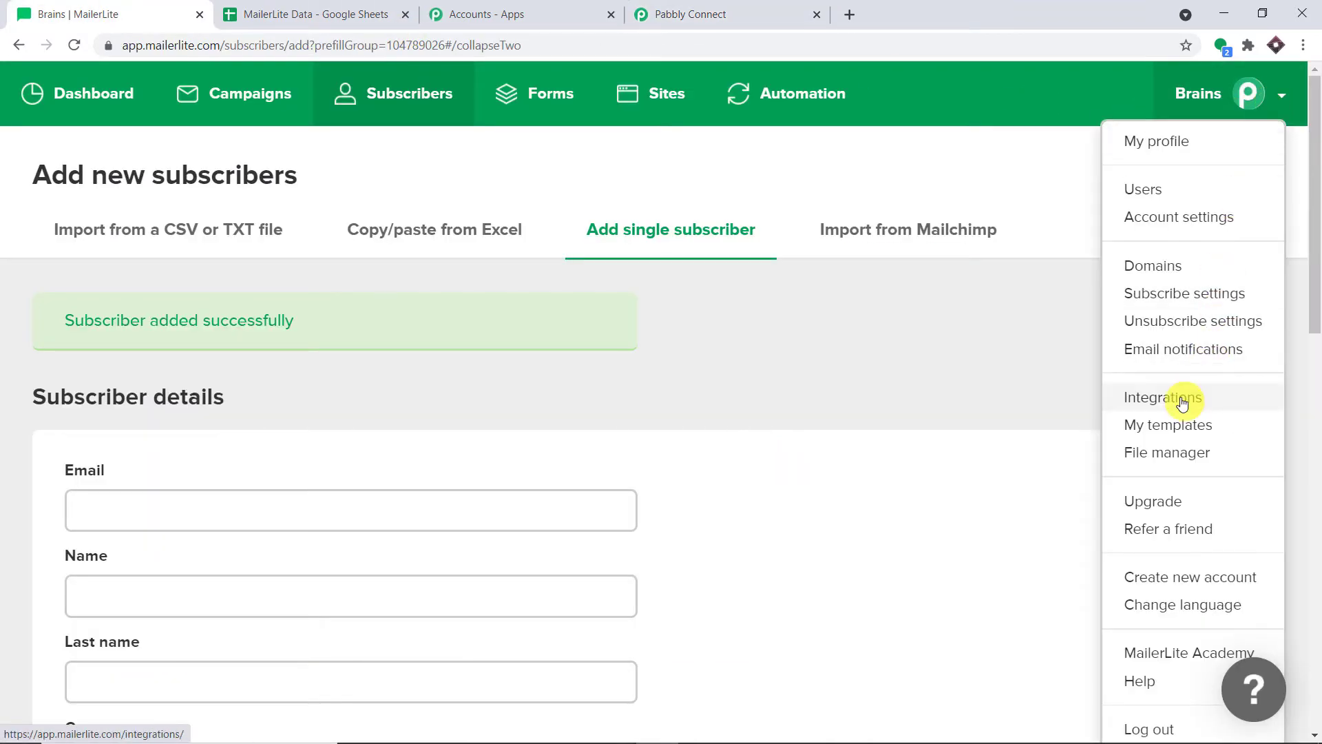
click(1213, 407)
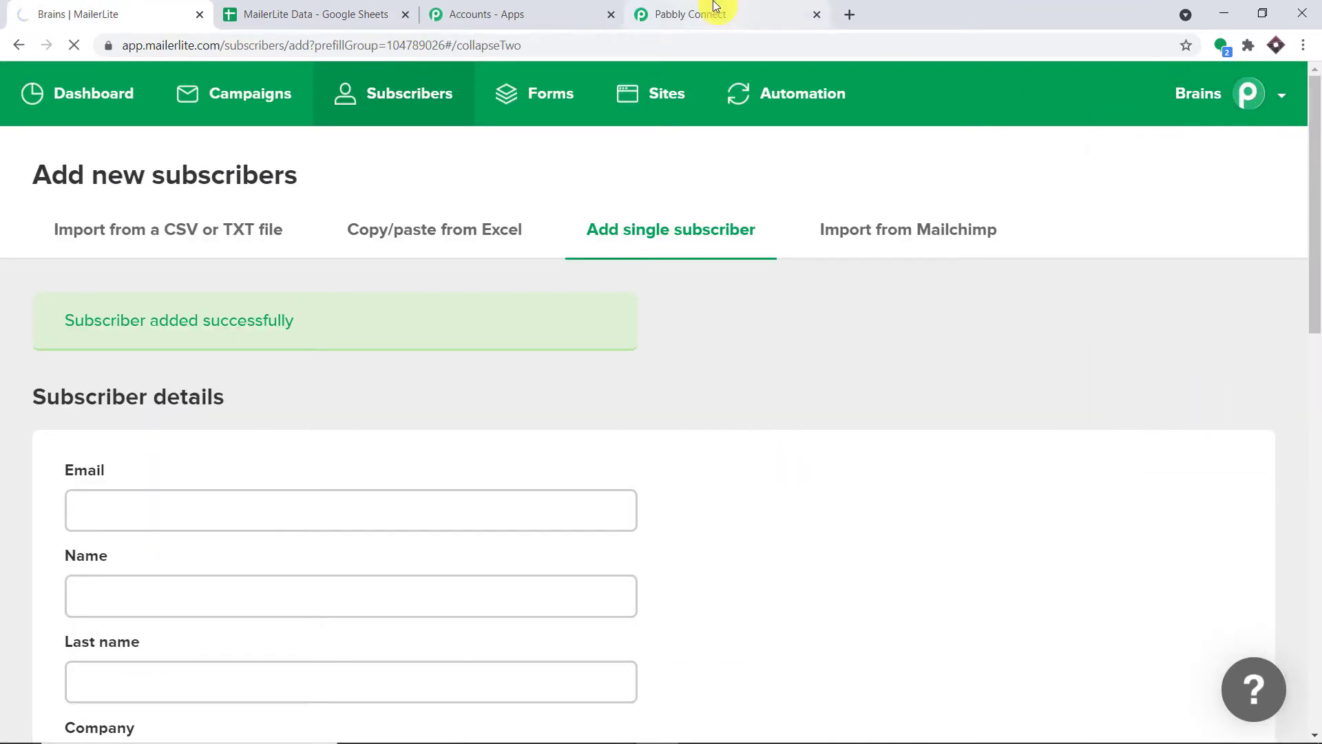
click(661, 14)
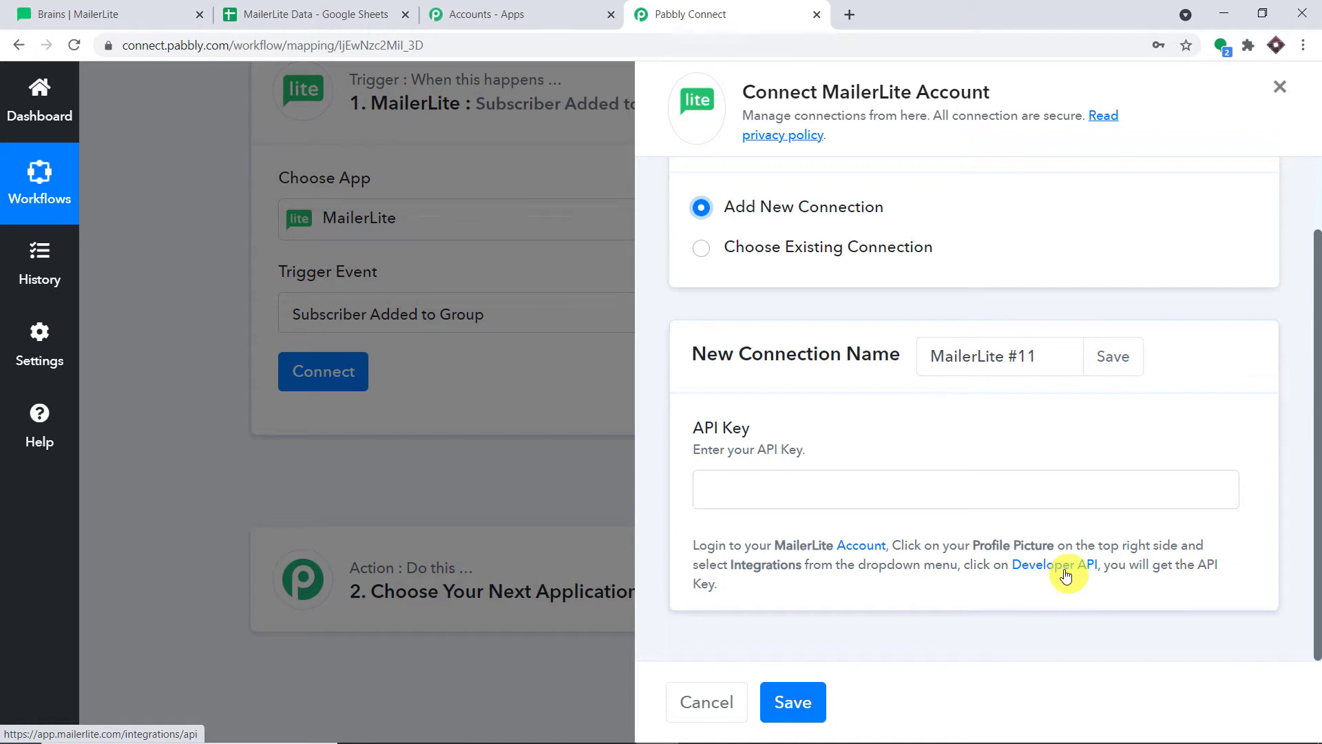
click(114, 12)
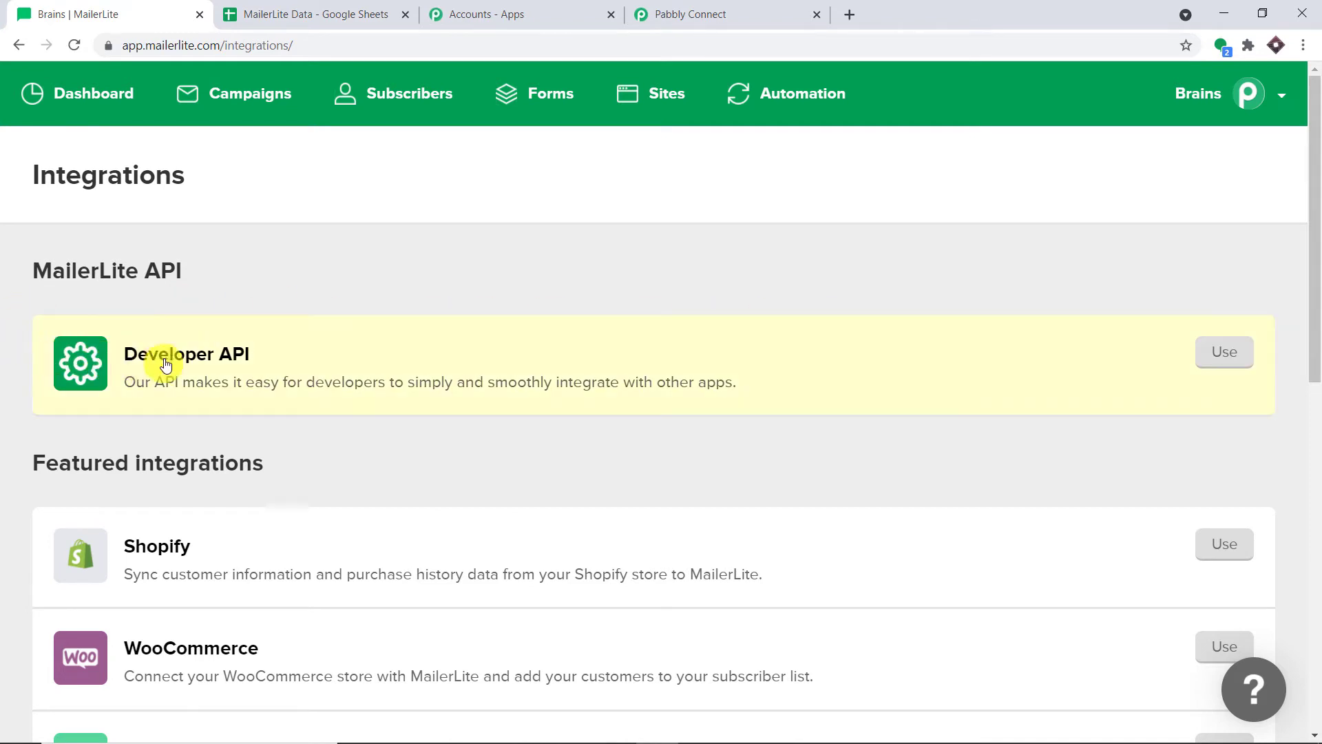
click(1224, 355)
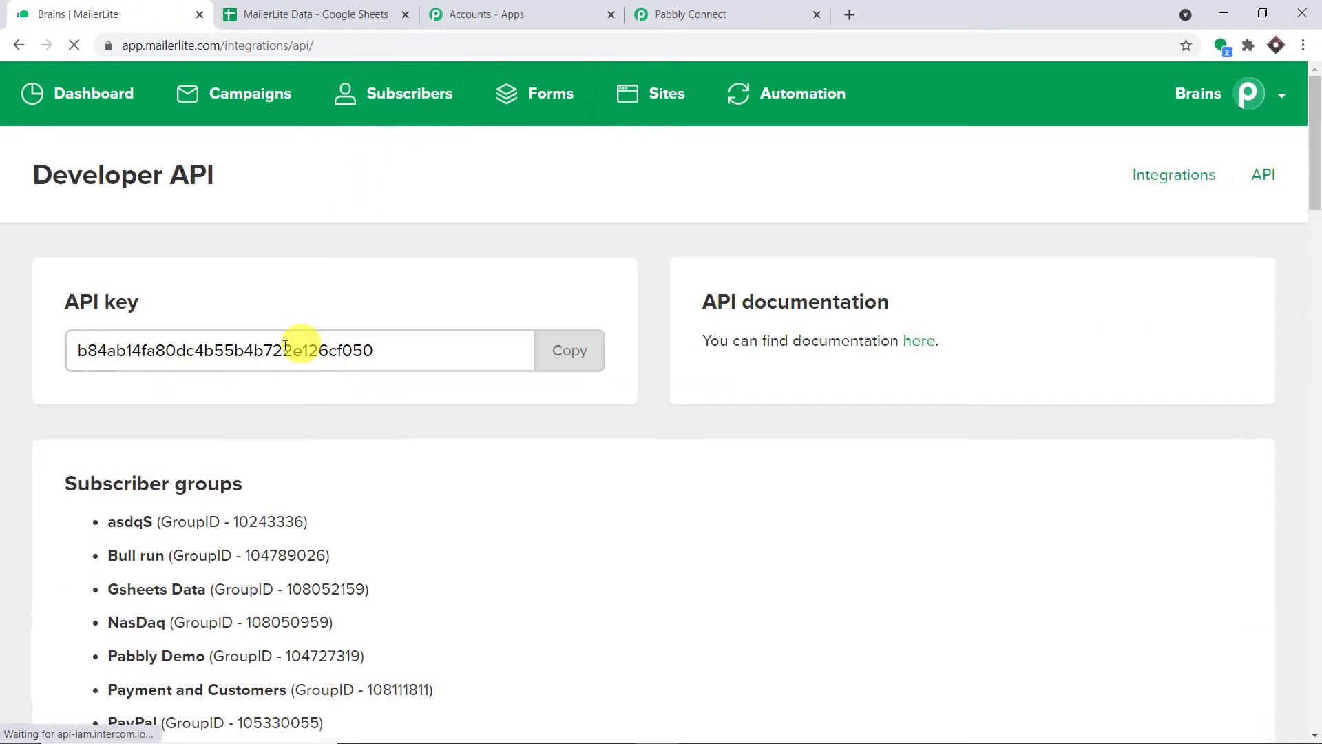
Copy the MailerLite API key and bring up paste options in Pabbly's API Key field
click(563, 351)
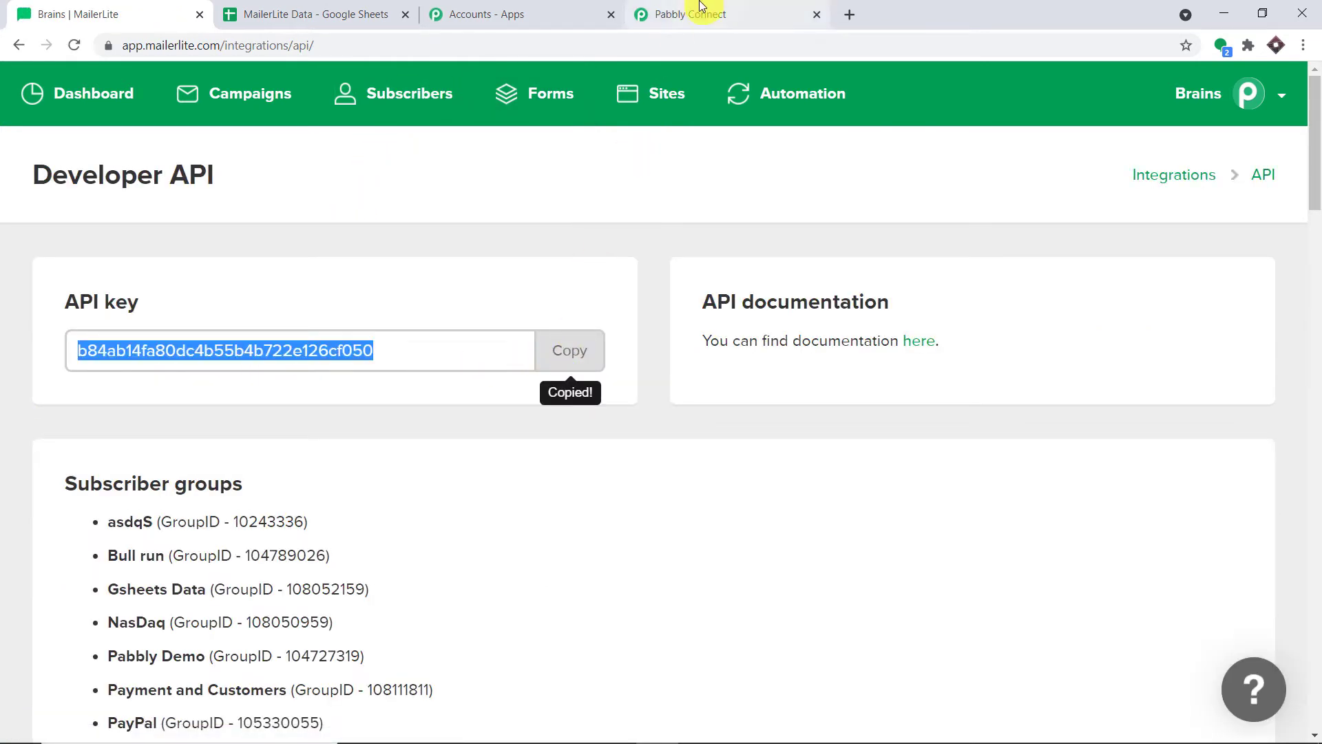
click(700, 7)
click(793, 482)
right_click(794, 482)
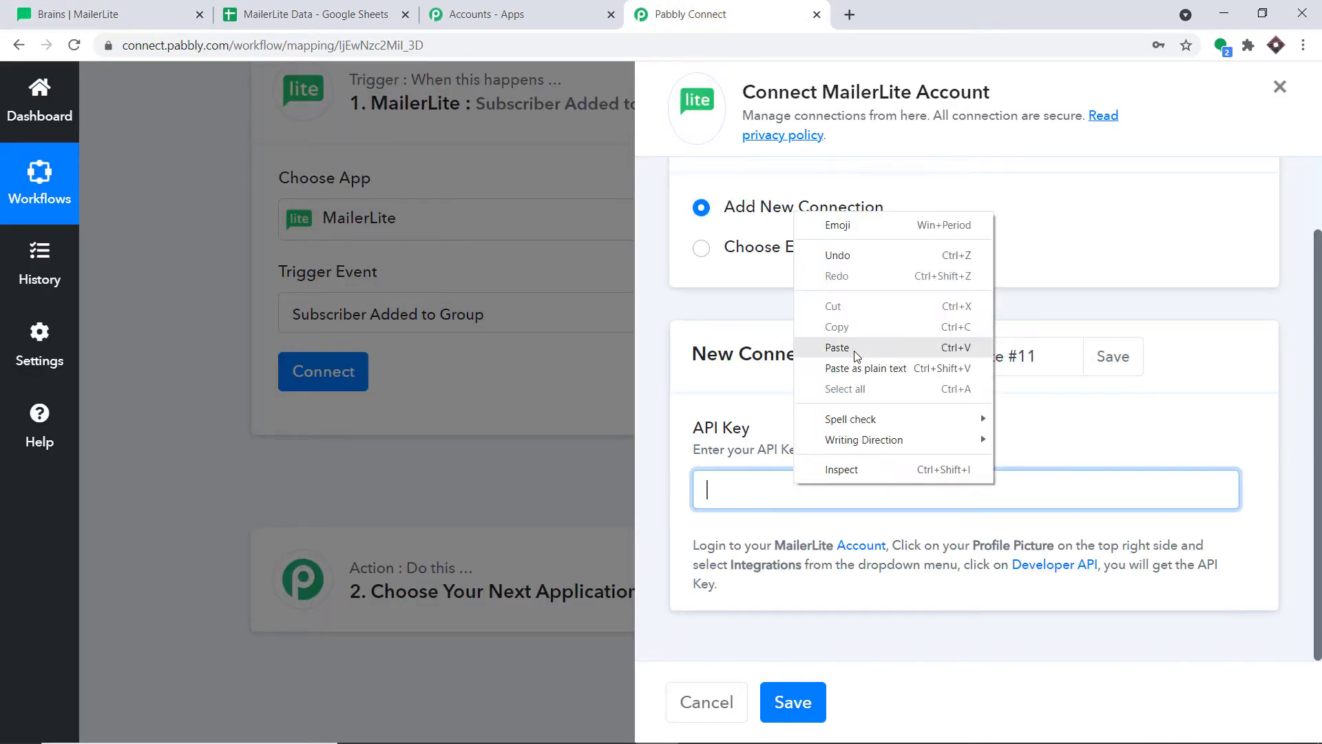
Paste the API key and save, connecting the trigger as 'MailerLite #11'
click(853, 349)
click(800, 701)
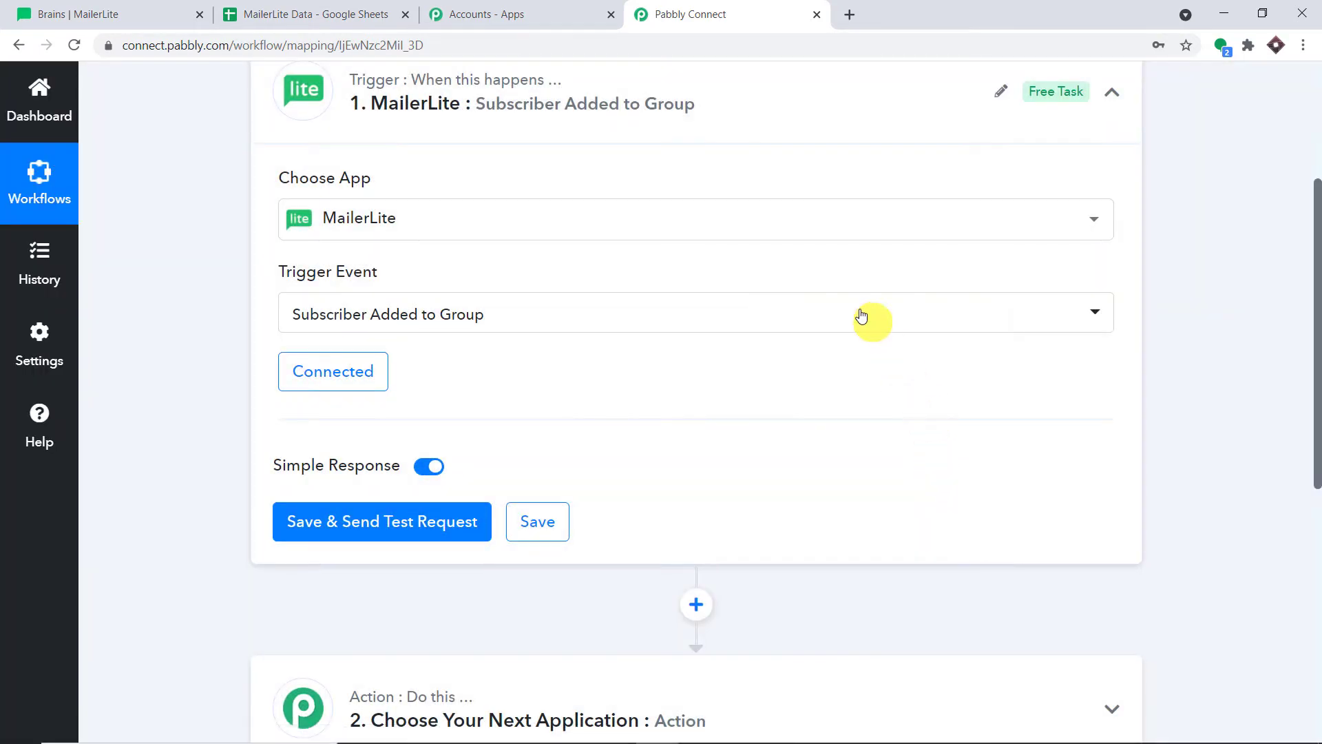
scroll(732, 289, down, 3)
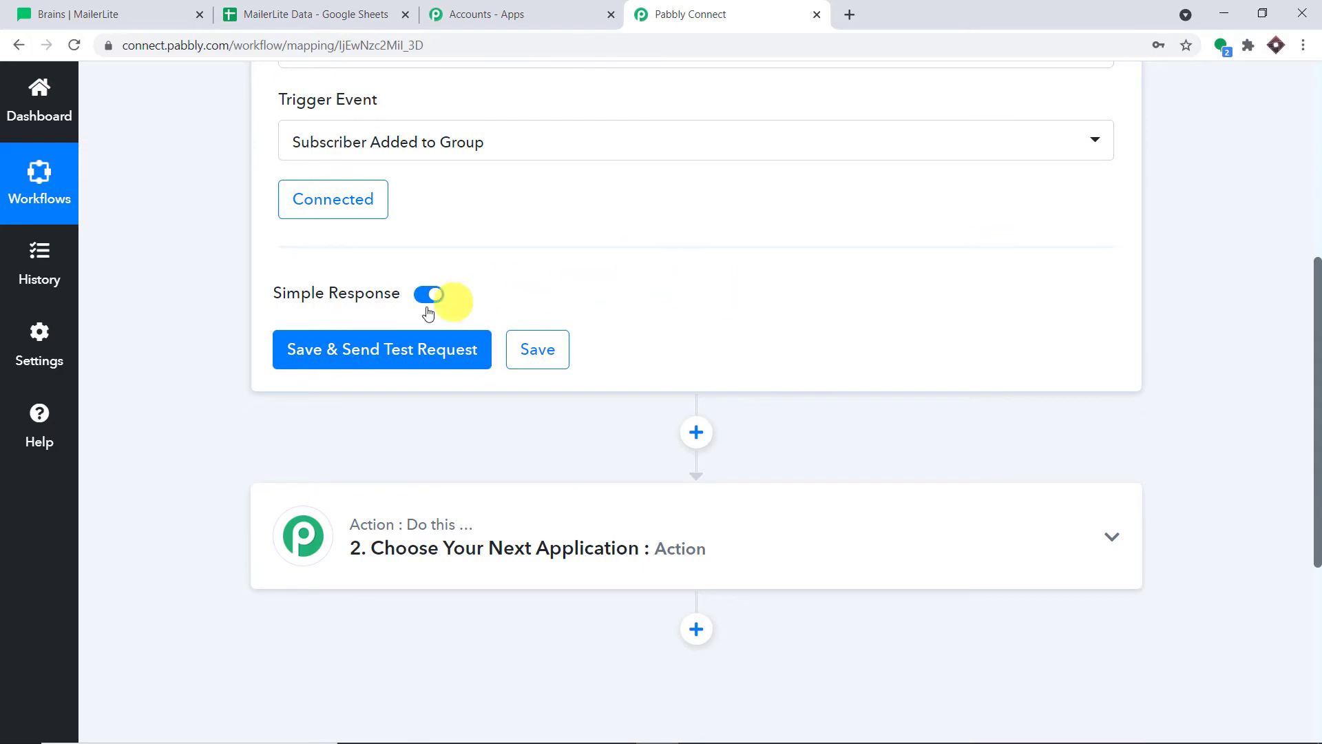
scroll(405, 328, up, 3)
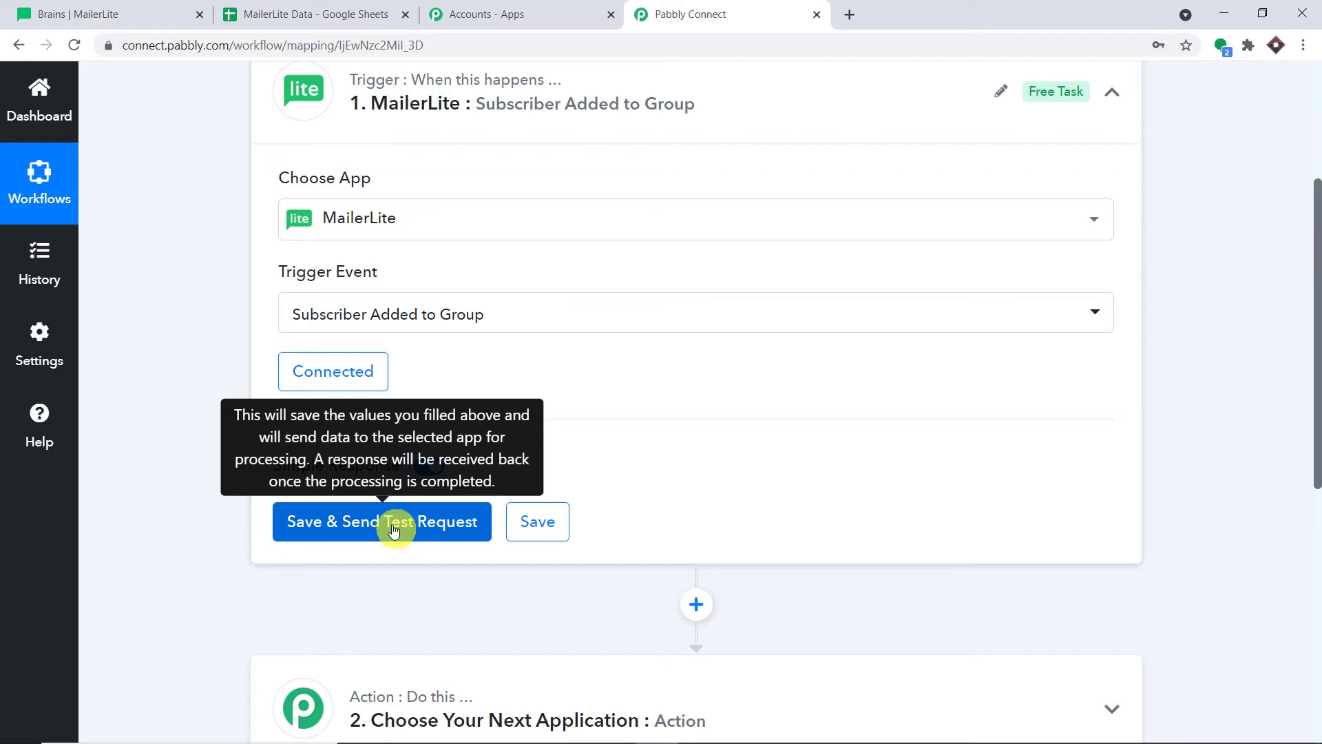
Send the trigger's test request so it awaits a MailerLite webhook, then return to MailerLite
click(394, 523)
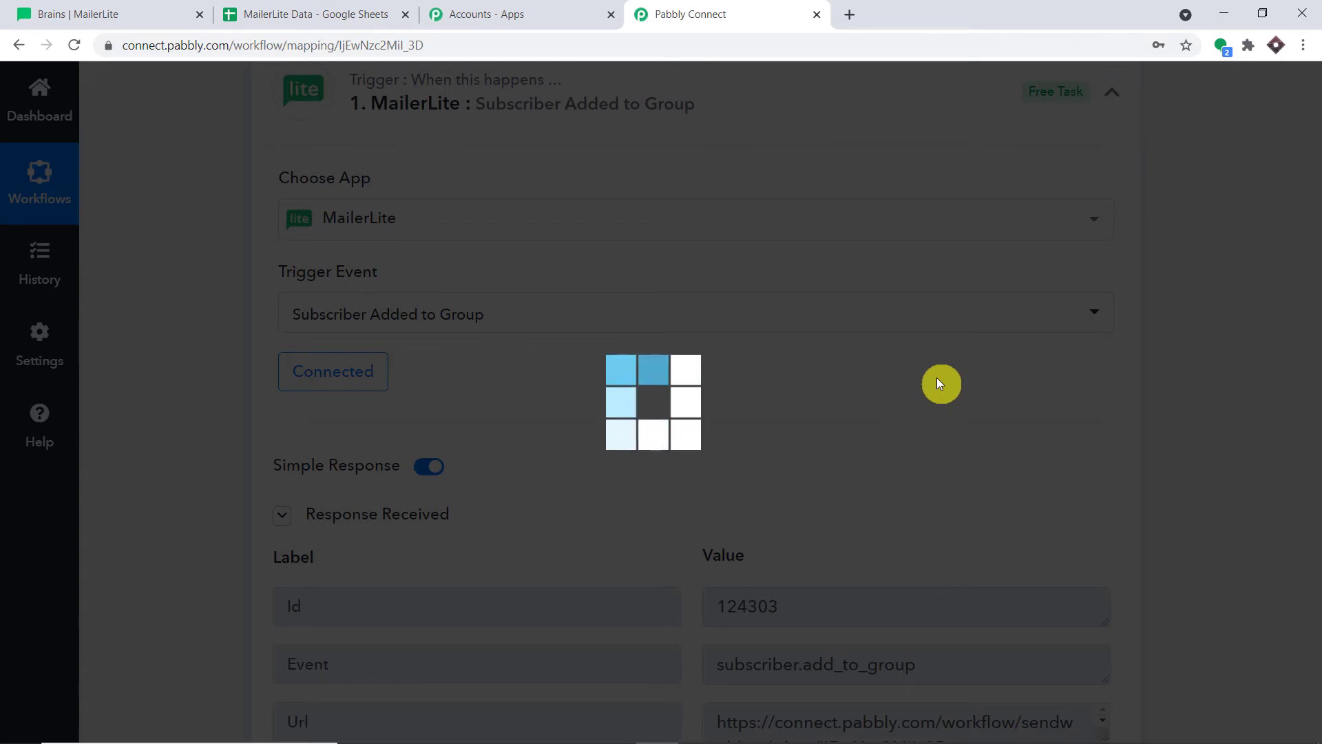
scroll(884, 311, down, 1)
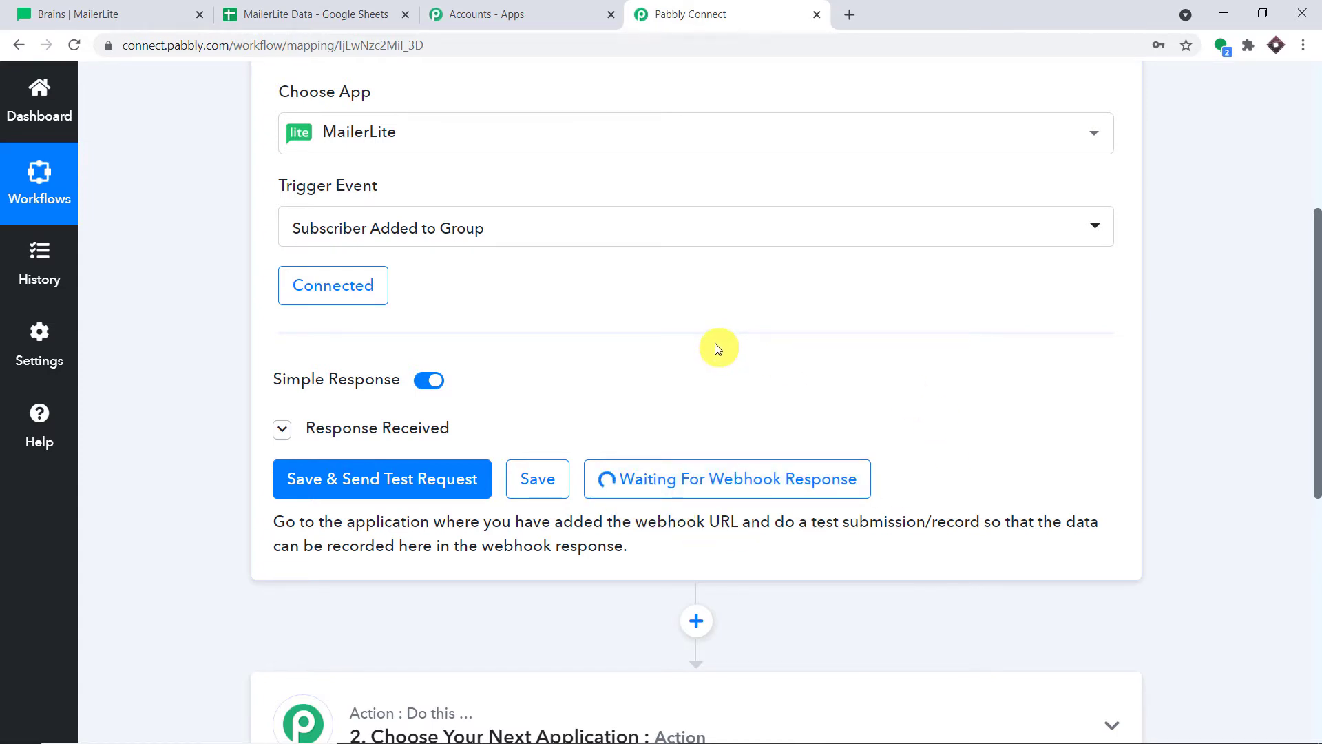
click(103, 12)
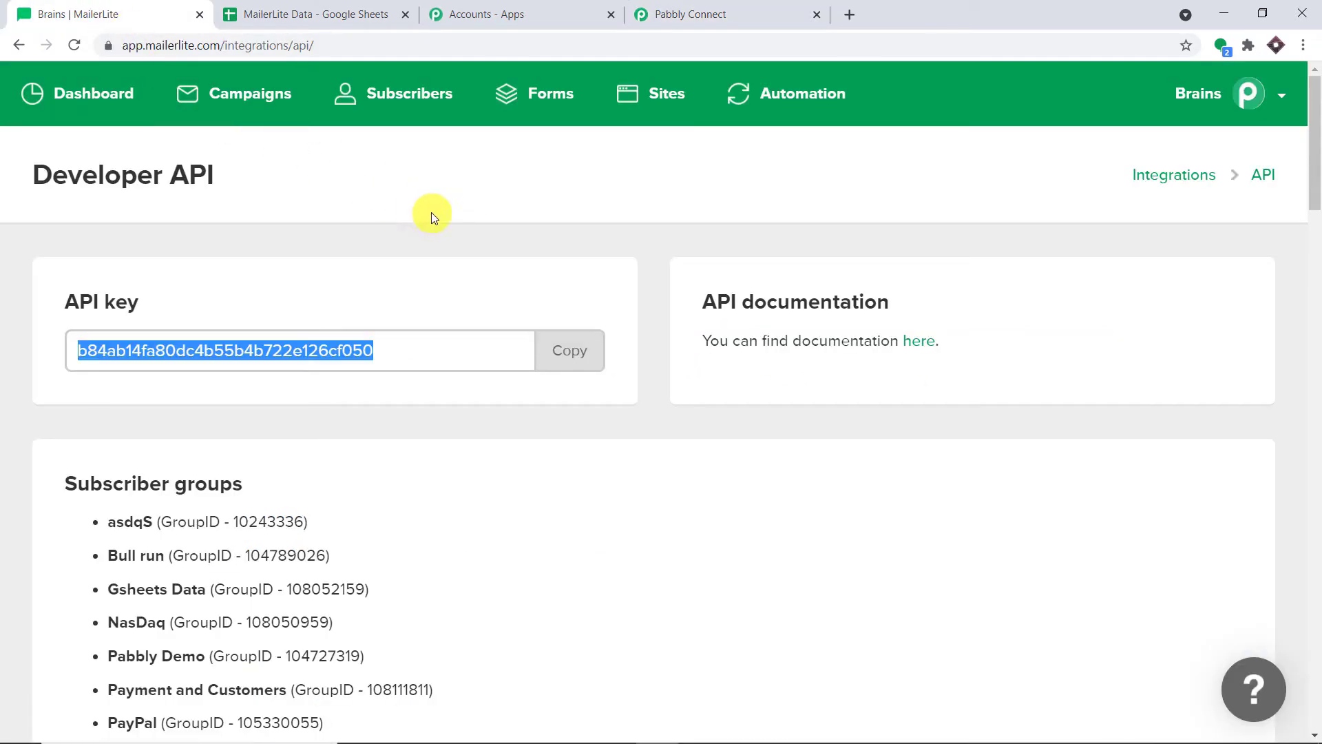
Go to Subscribers > Groups, open the Bull run group and start adding subscribers
click(405, 110)
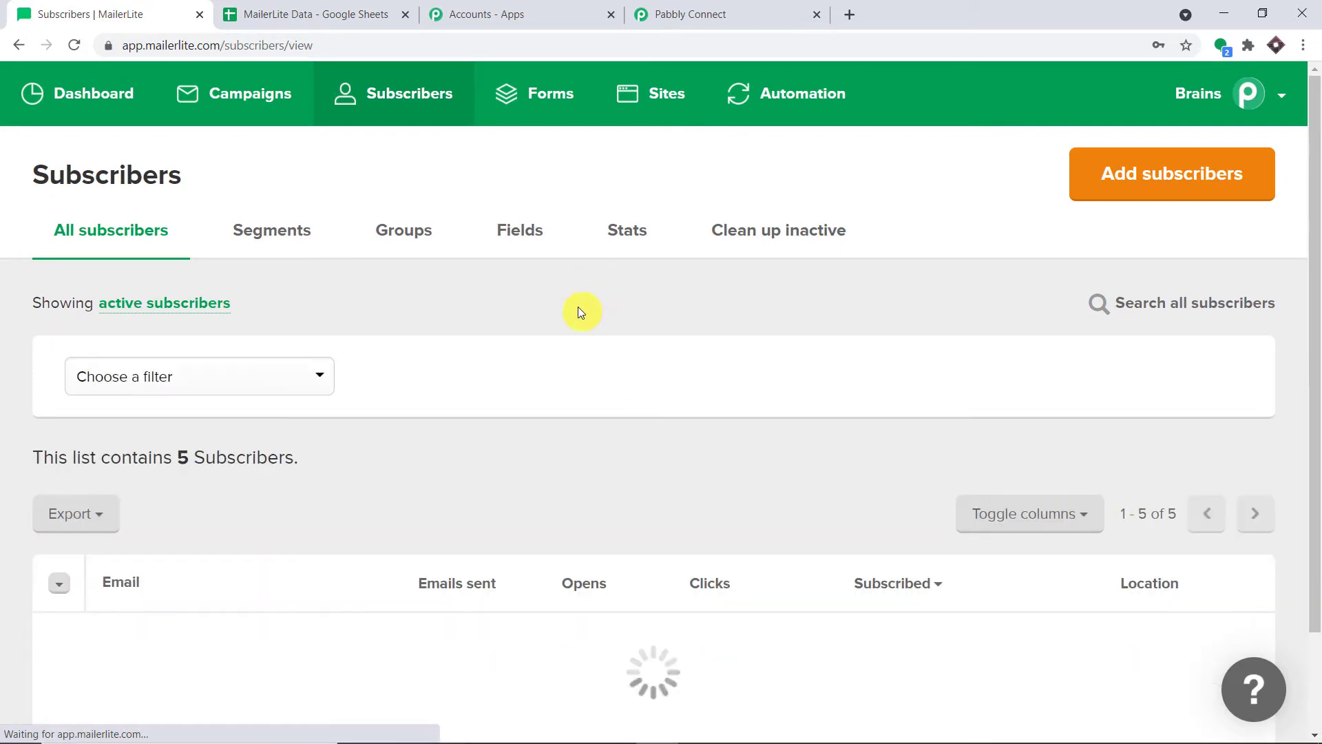
click(420, 237)
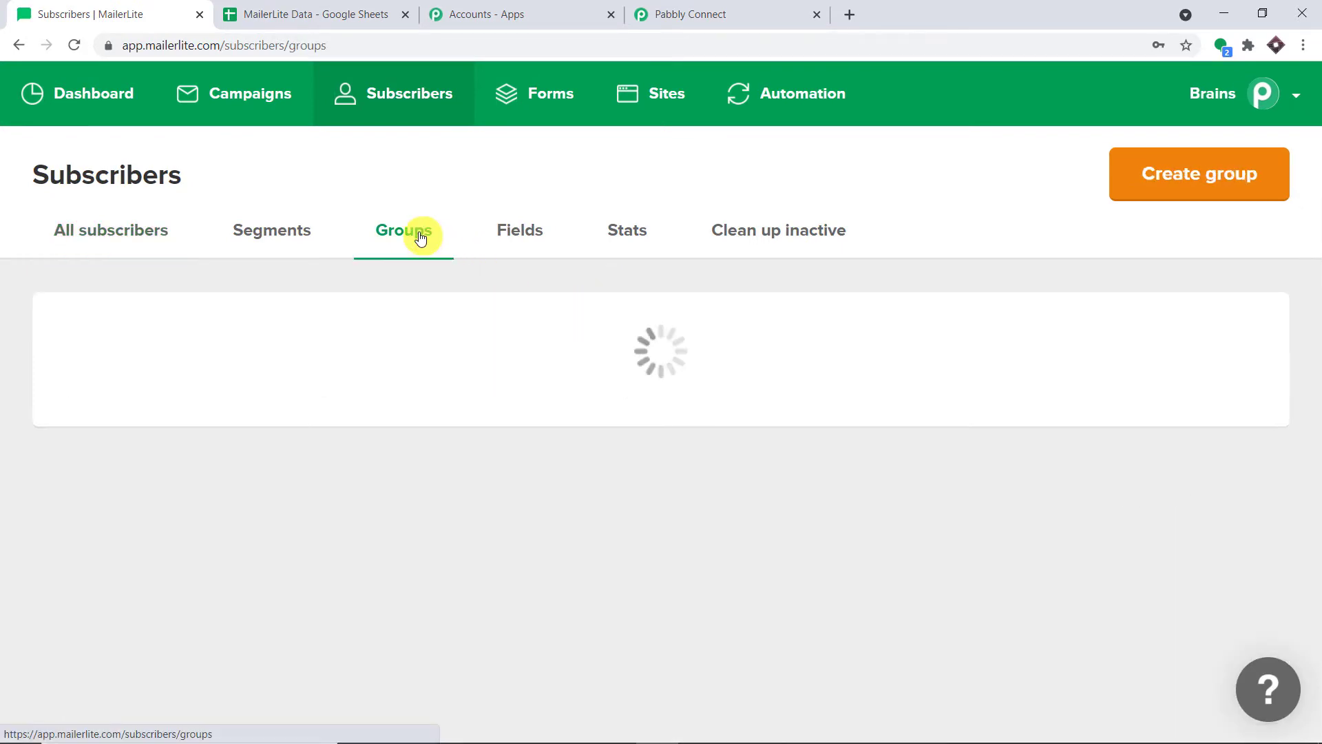
scroll(457, 368, down, 5)
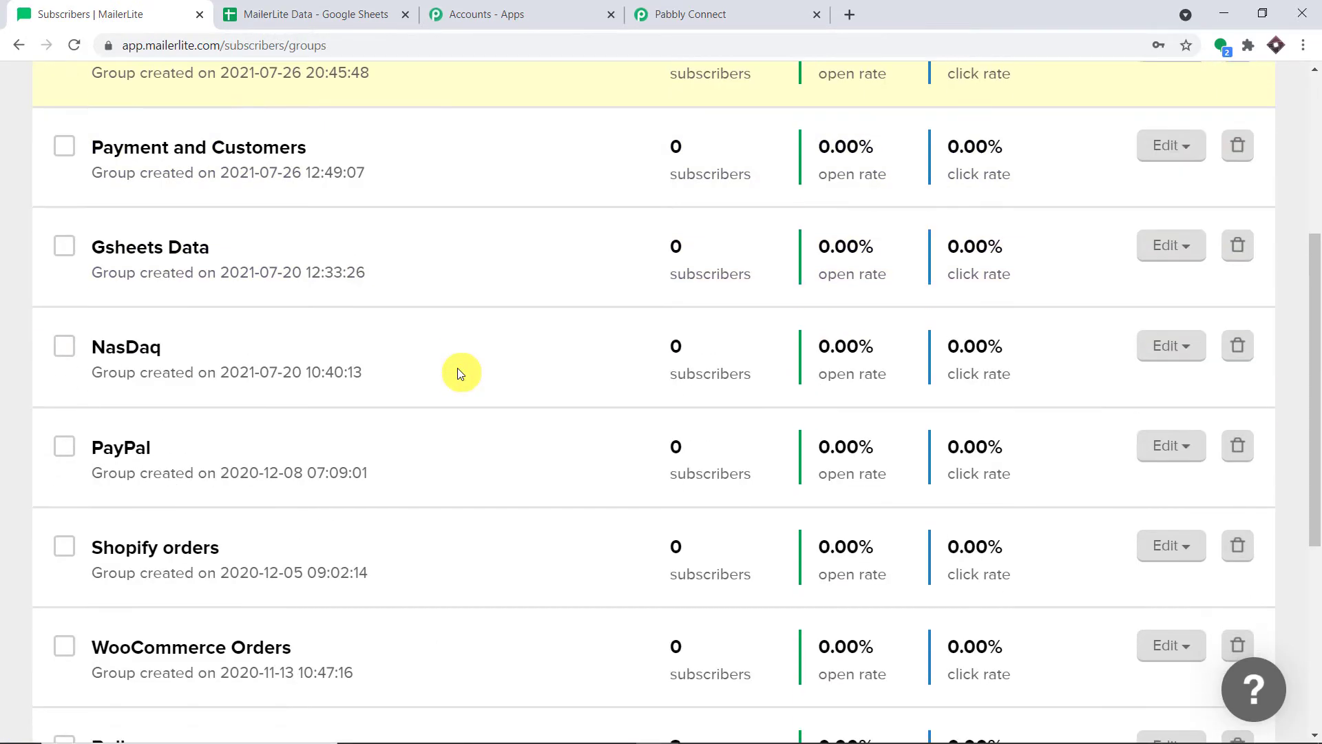
scroll(413, 376, down, 7)
scroll(151, 464, up, 4)
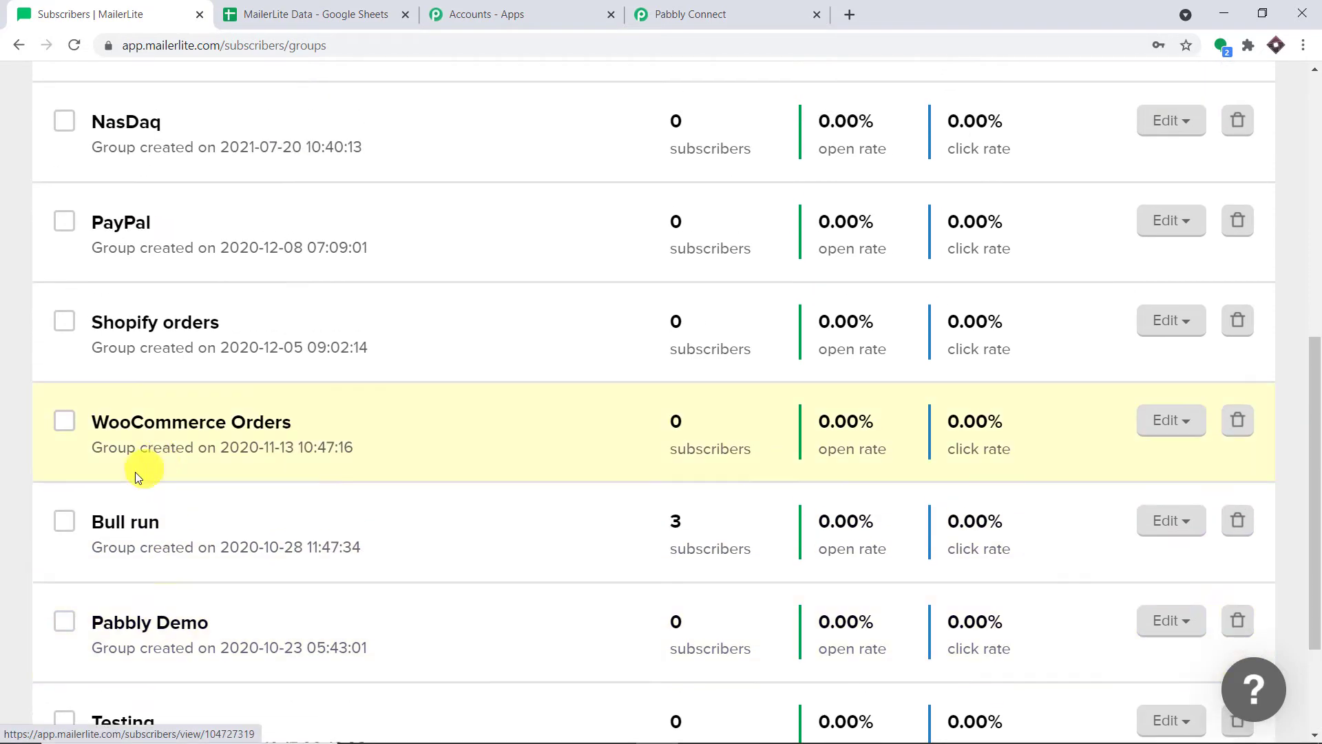
click(135, 521)
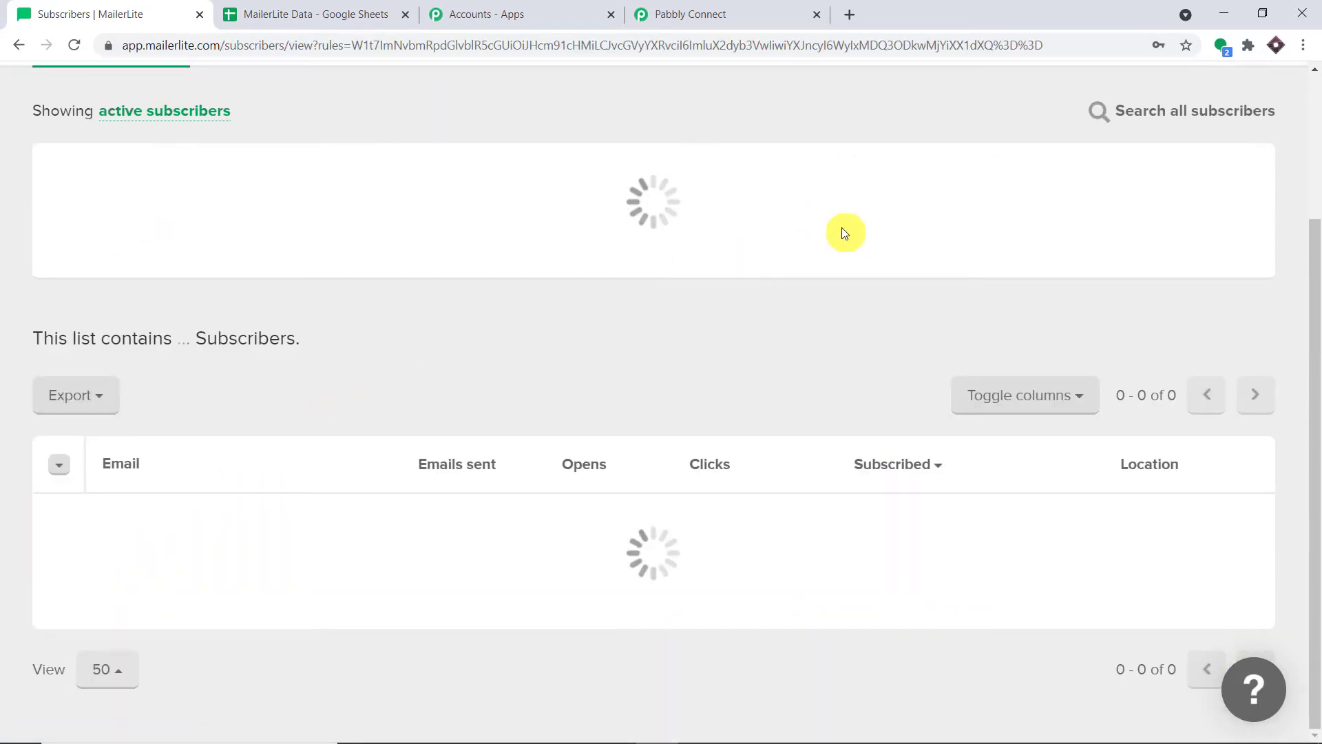
scroll(797, 259, up, 5)
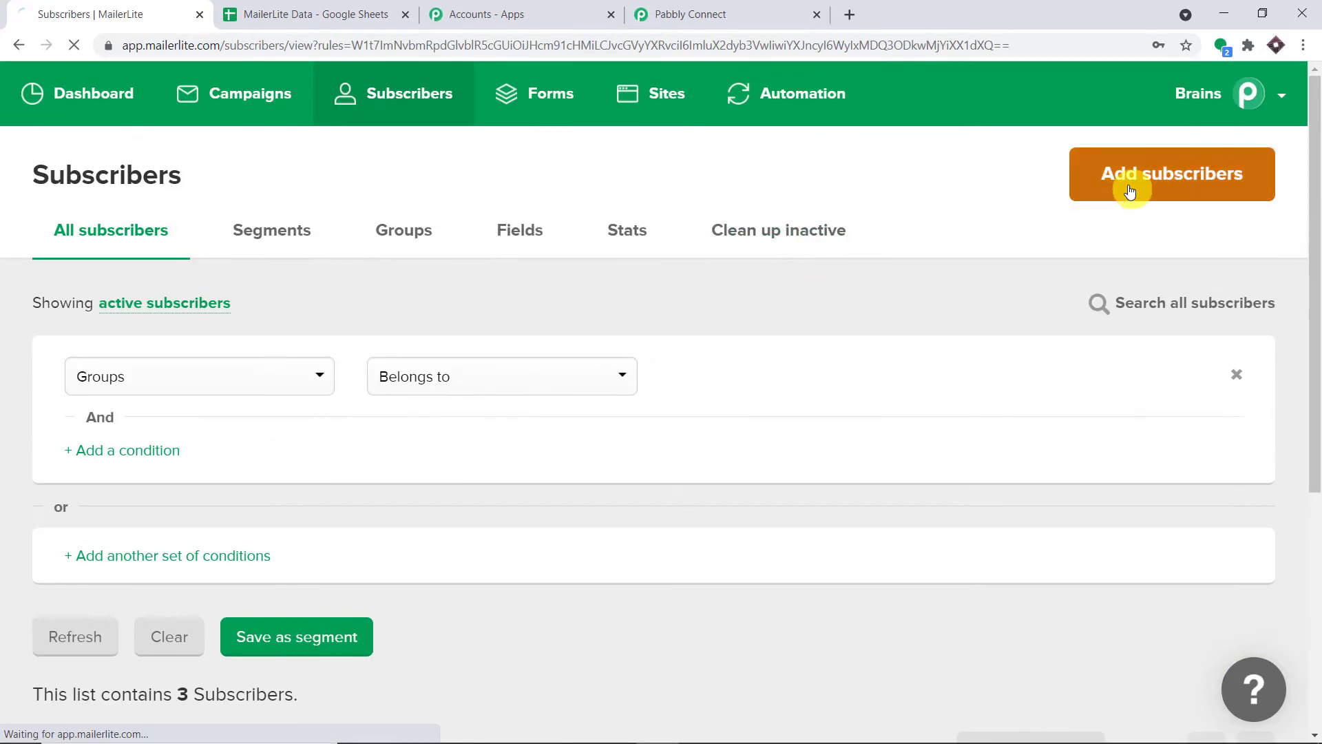
click(1130, 191)
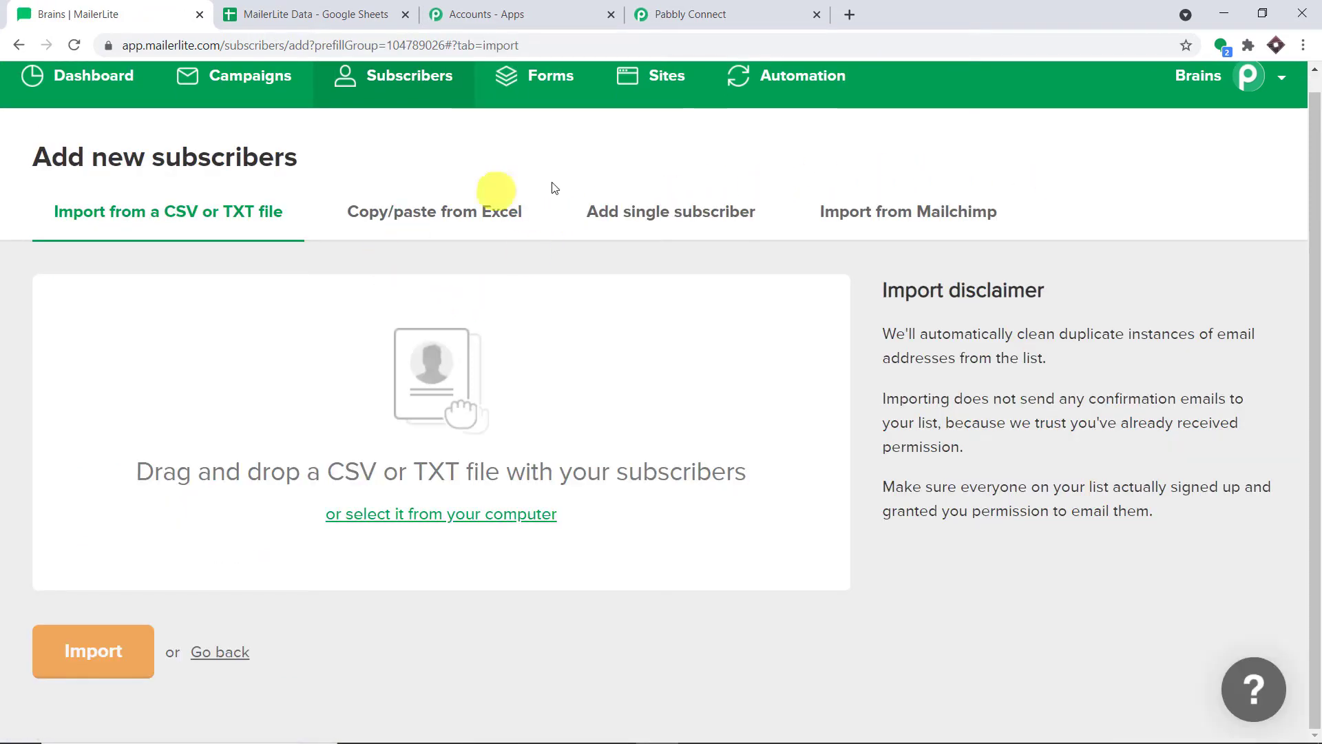
Switch to adding a single subscriber and fill the form from a saved contact entry
click(701, 211)
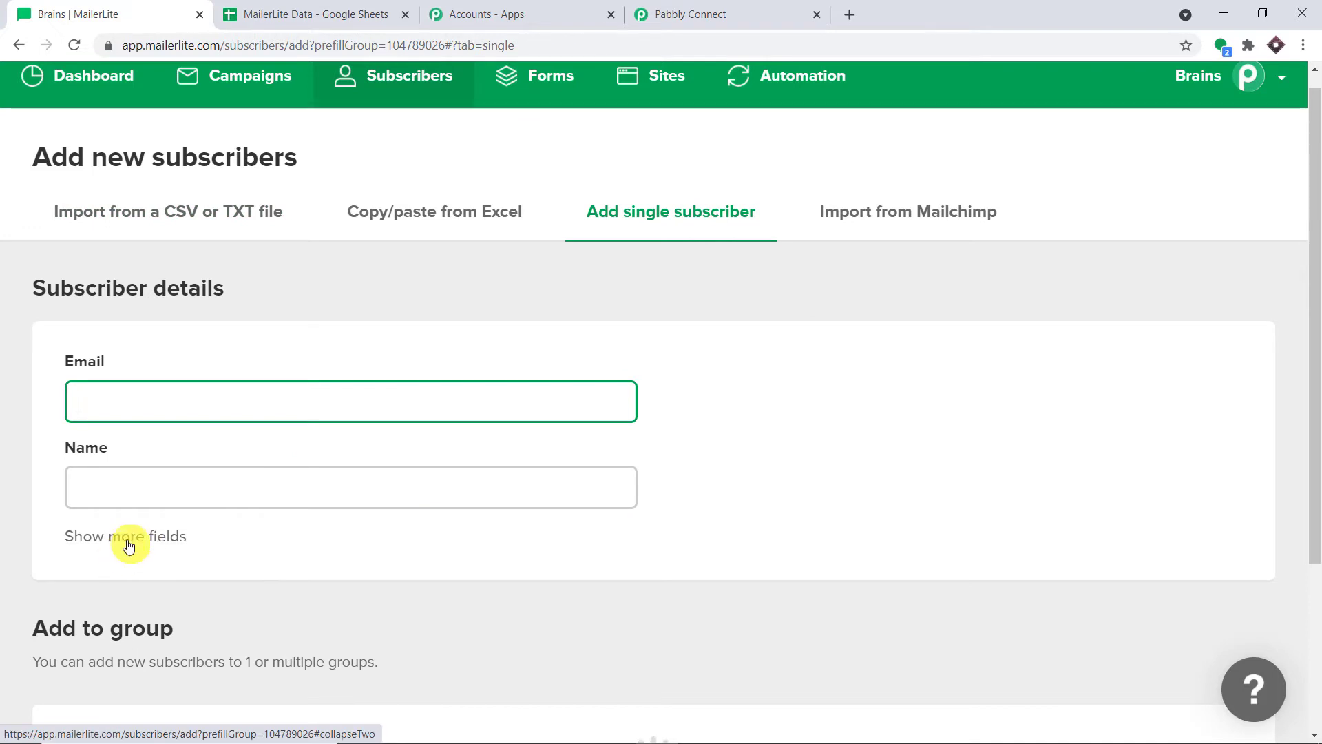
click(127, 539)
click(205, 411)
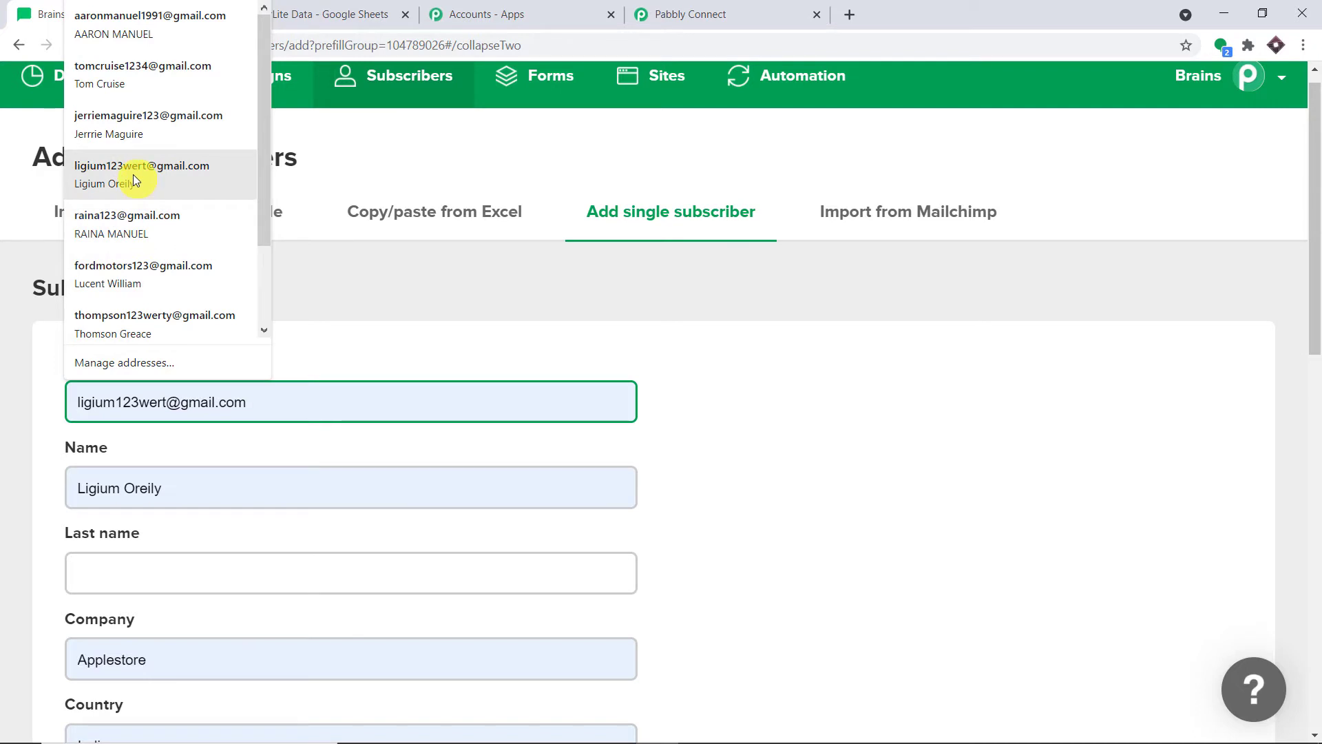
scroll(155, 149, down, 2)
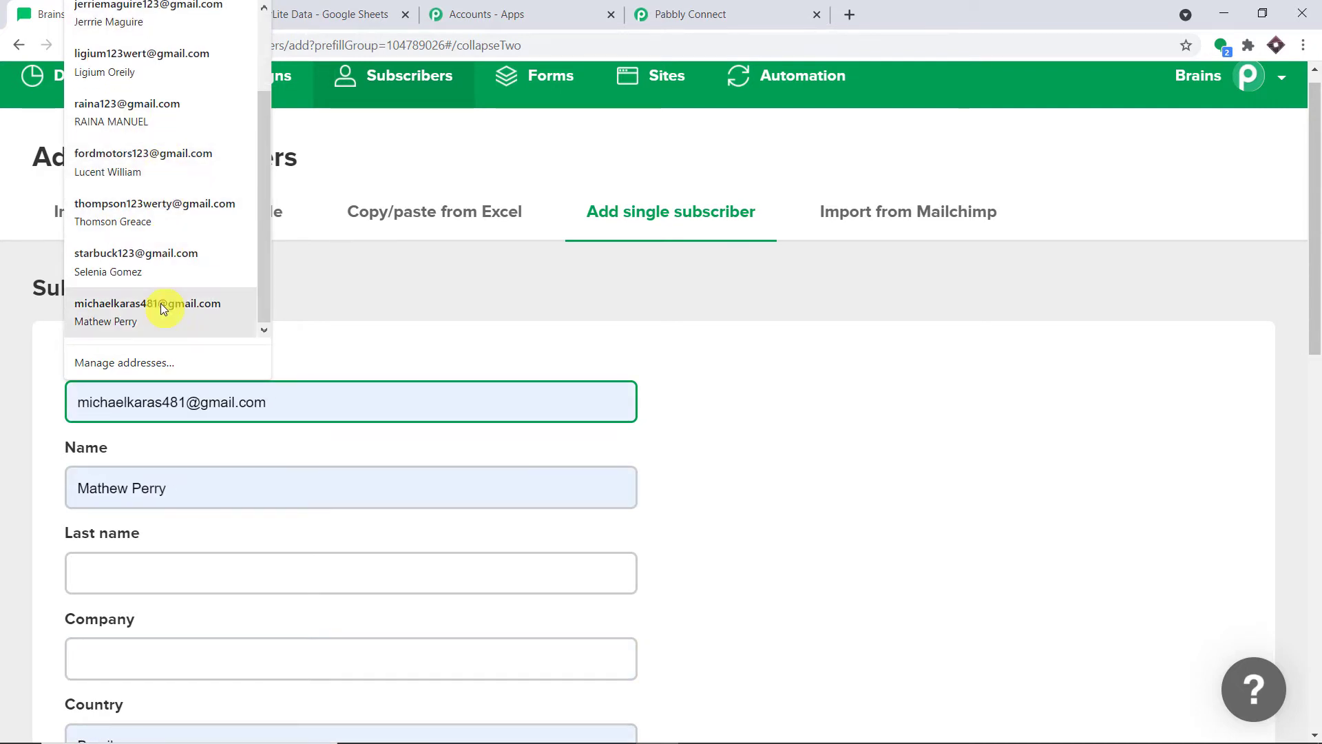
click(160, 271)
scroll(284, 406, down, 1)
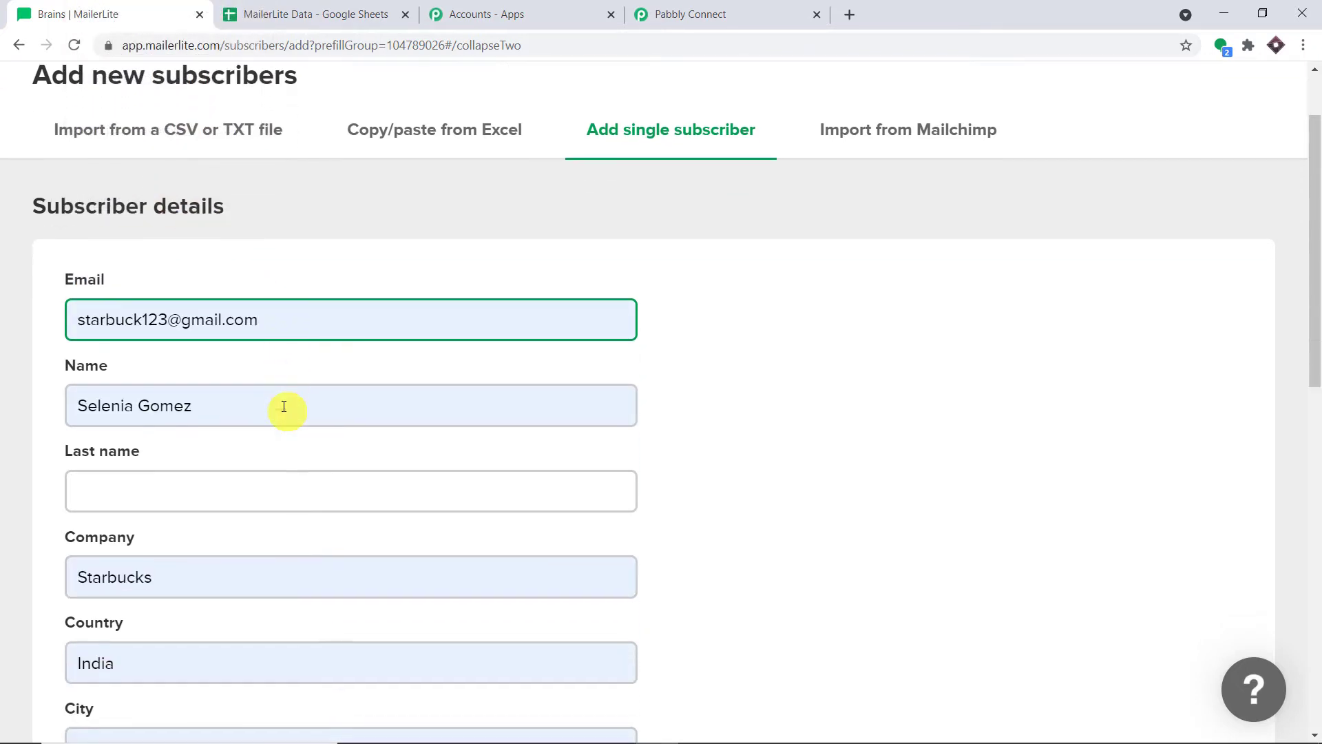
Keep only the first name in the Name field and enter the surname as Last name
click(172, 406)
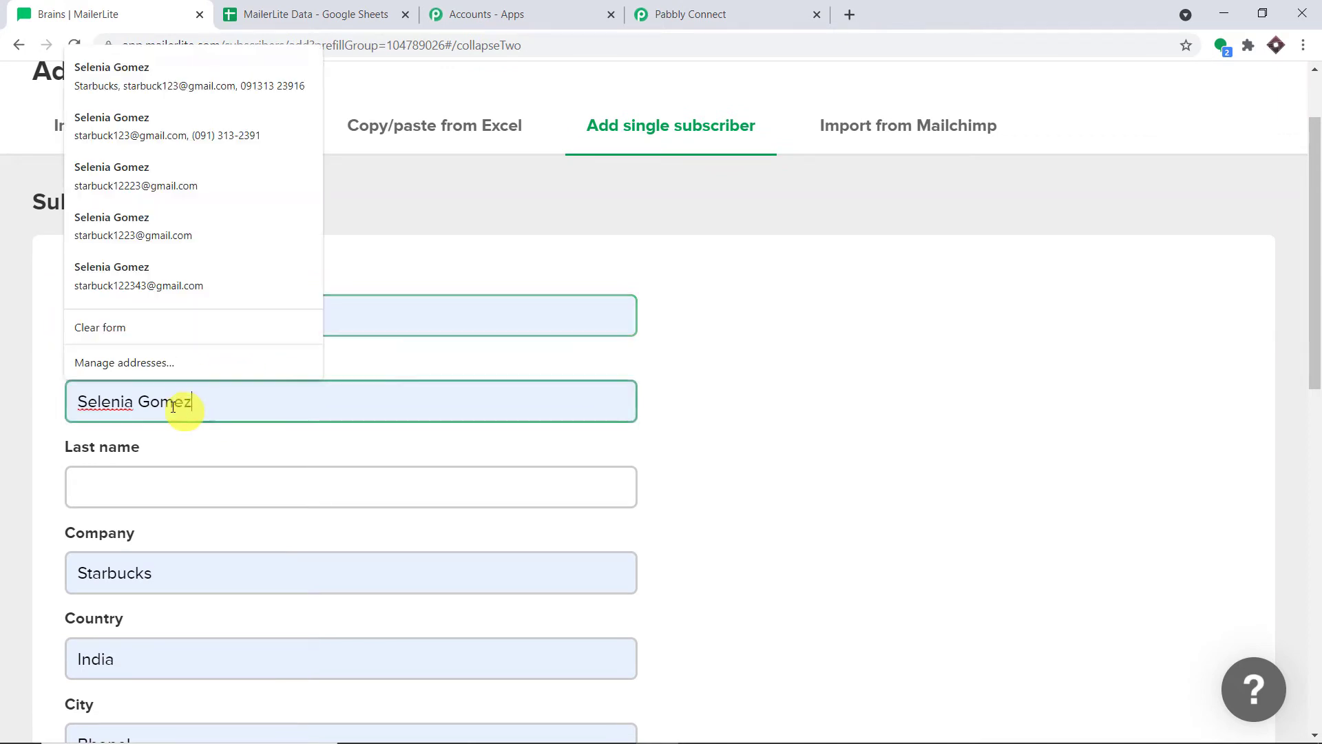
double_click(144, 407)
key(BackSpace)
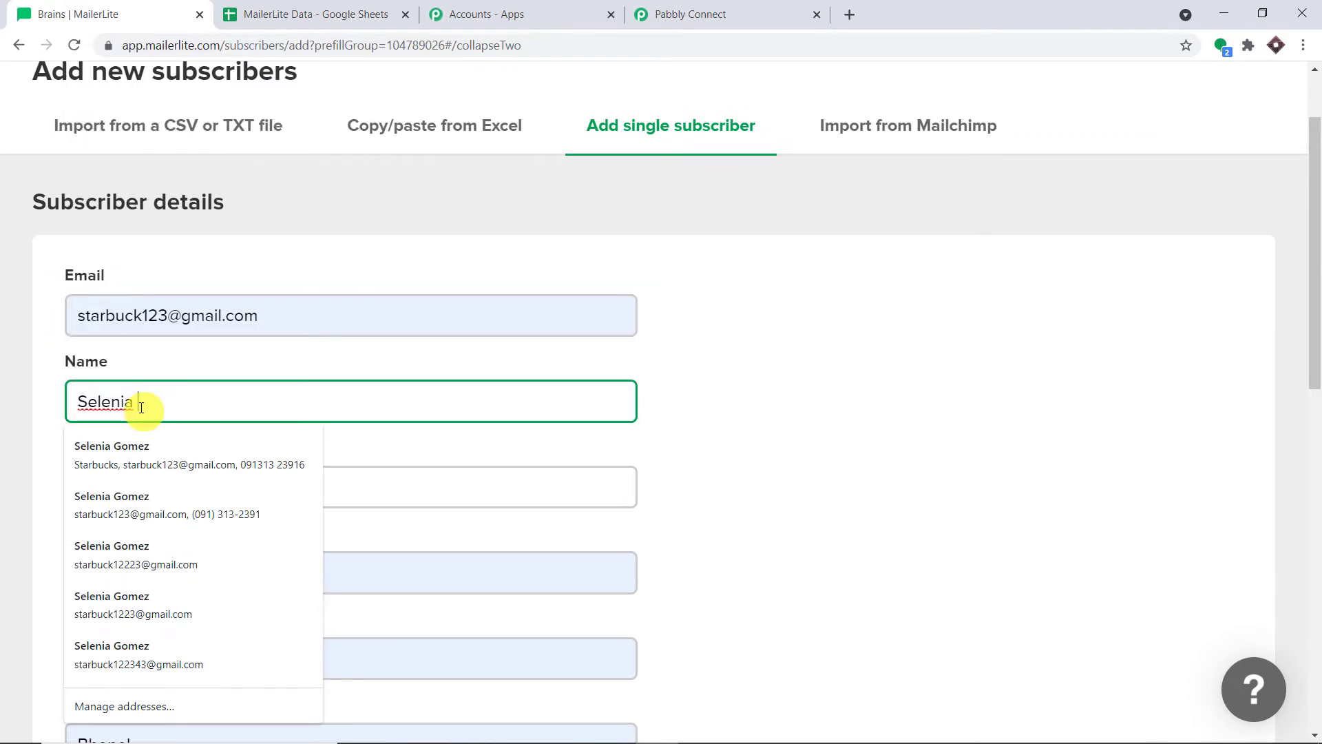
key(BackSpace)
click(132, 489)
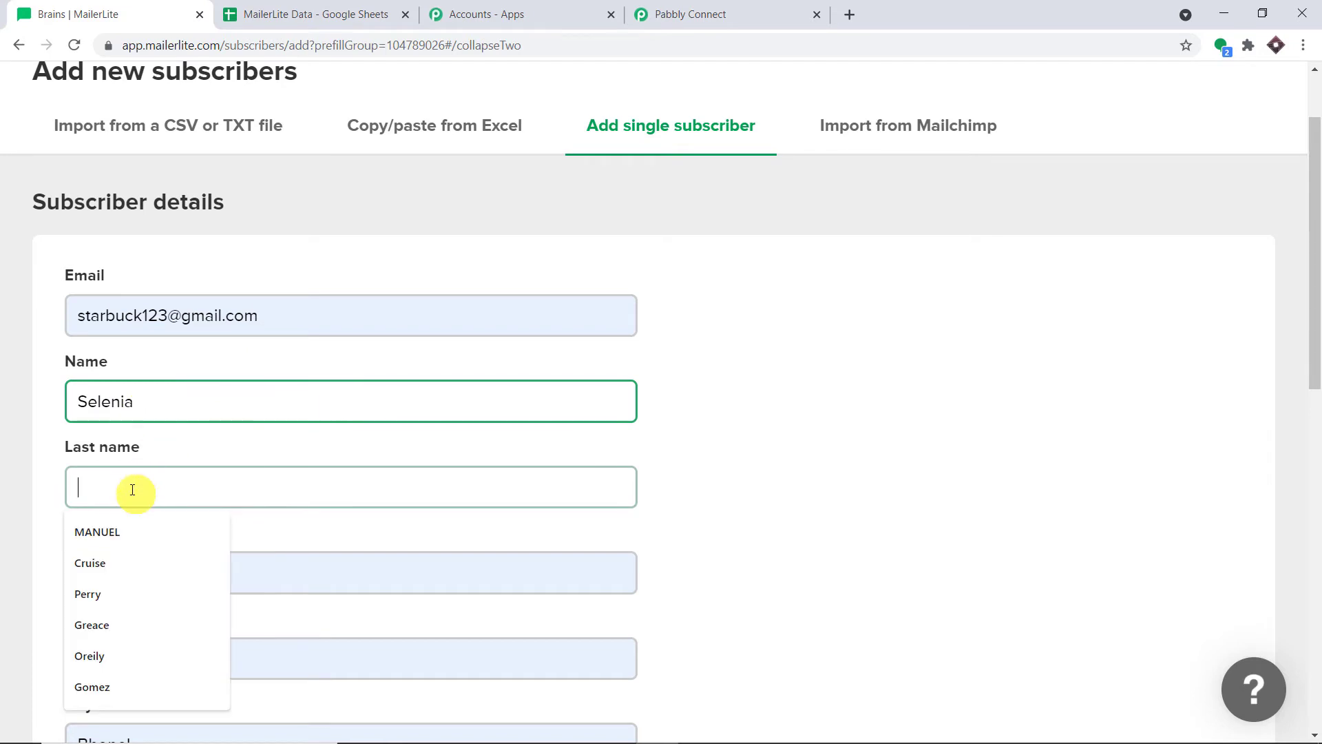
text(Gome)
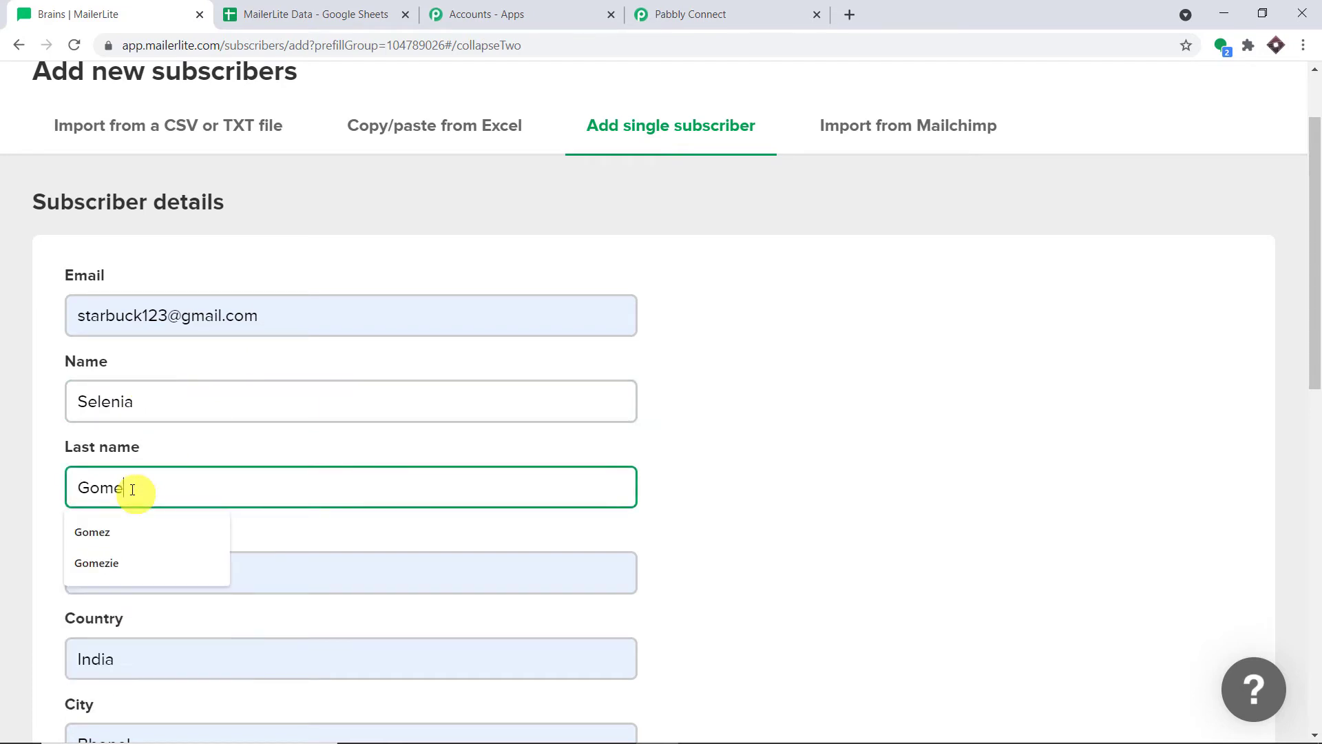
text(z)
click(729, 369)
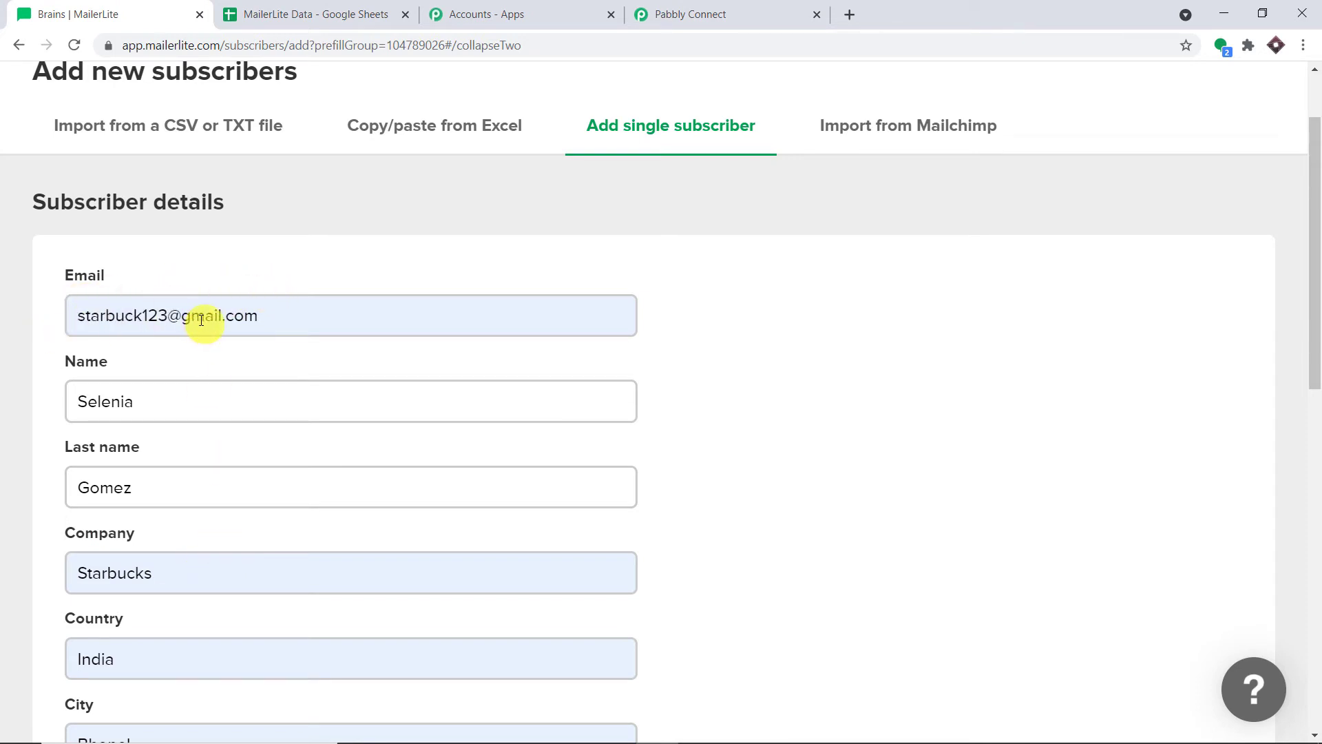
Confirm the Bull run group tag and submit the new subscriber
scroll(213, 487, down, 1)
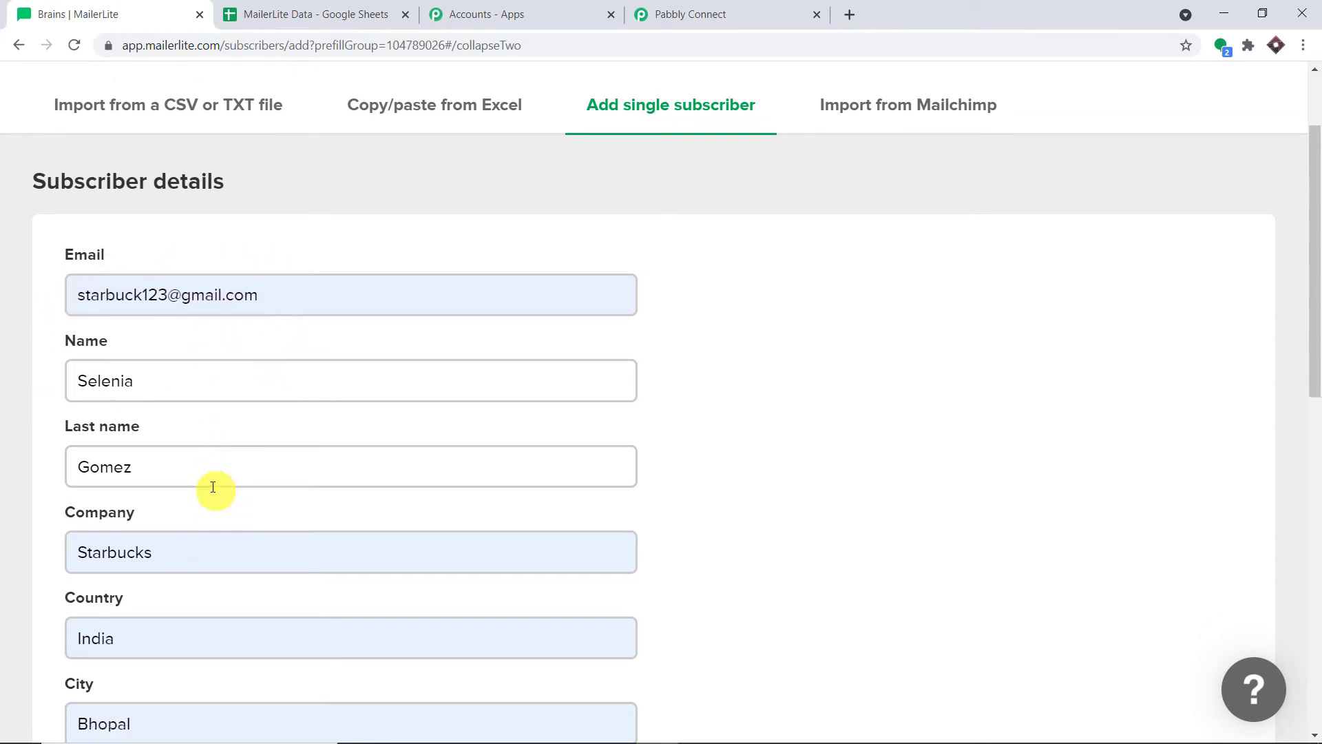
scroll(212, 487, down, 4)
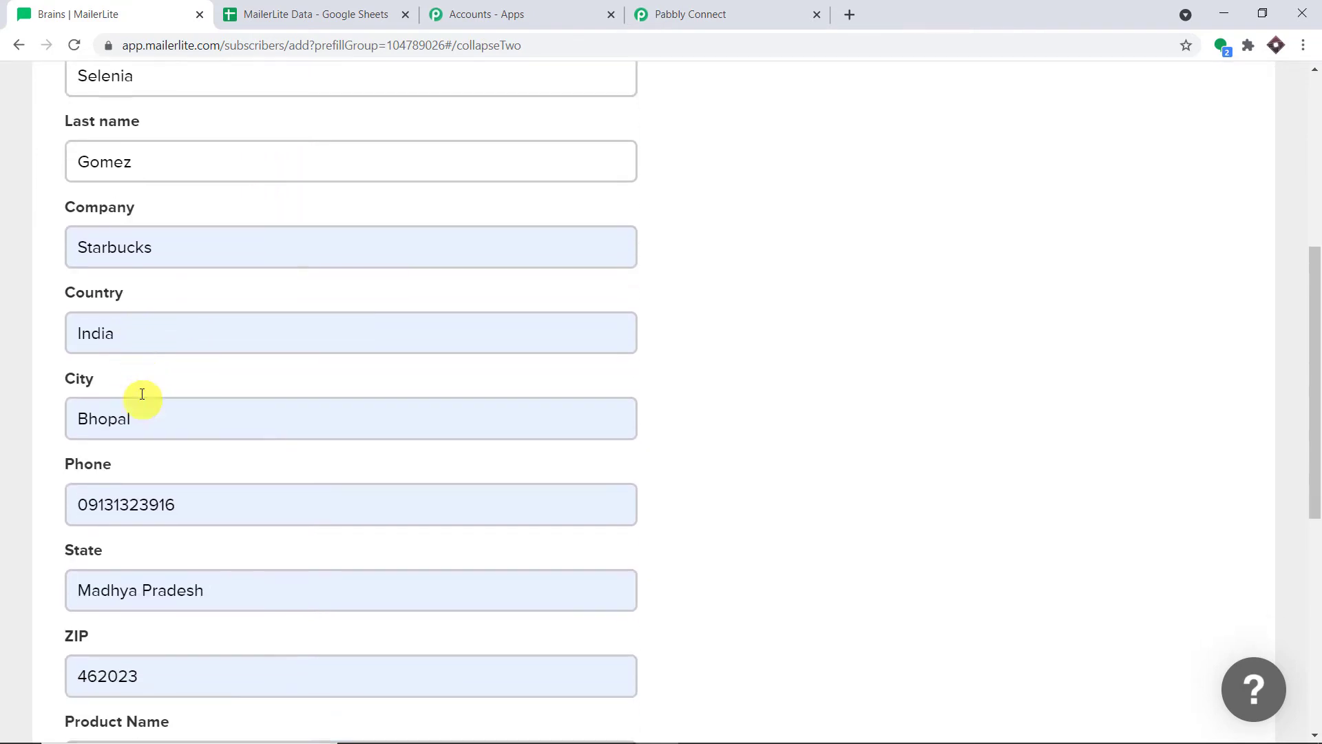
scroll(142, 394, down, 3)
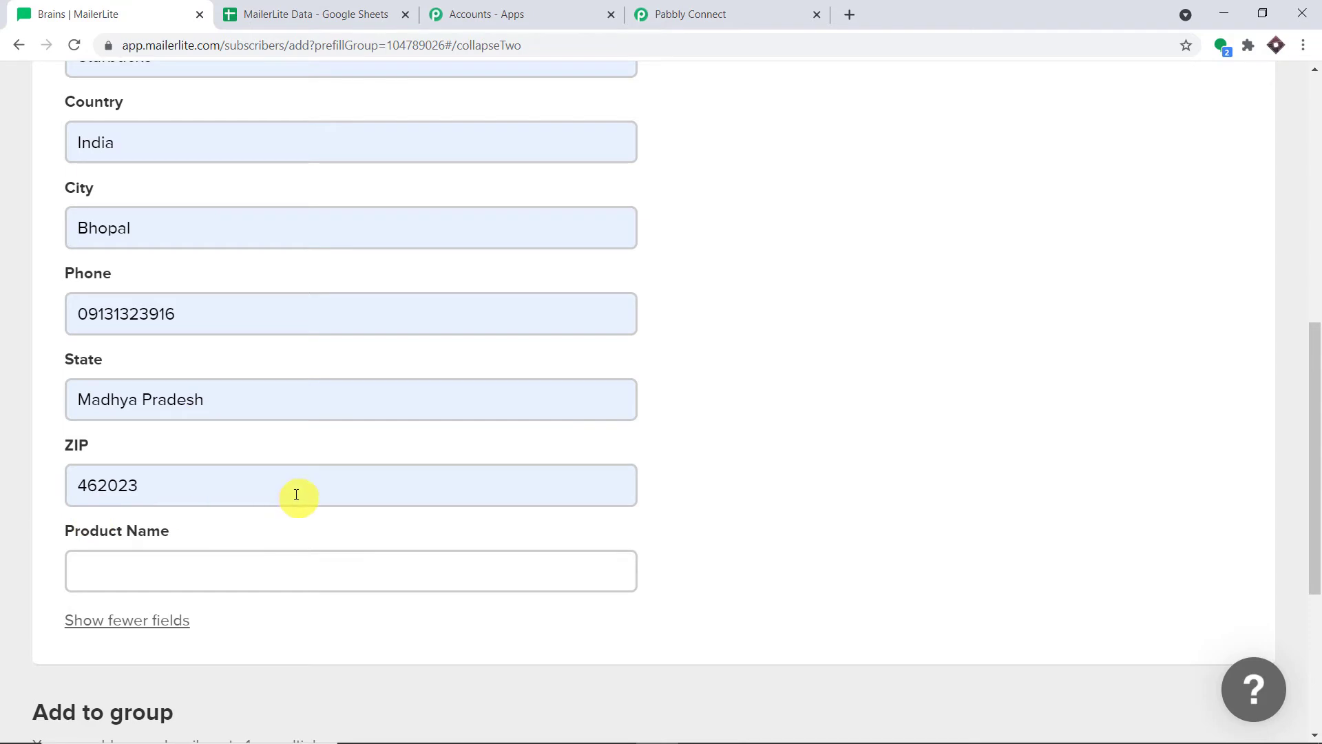
scroll(297, 494, down, 4)
scroll(145, 678, down, 1)
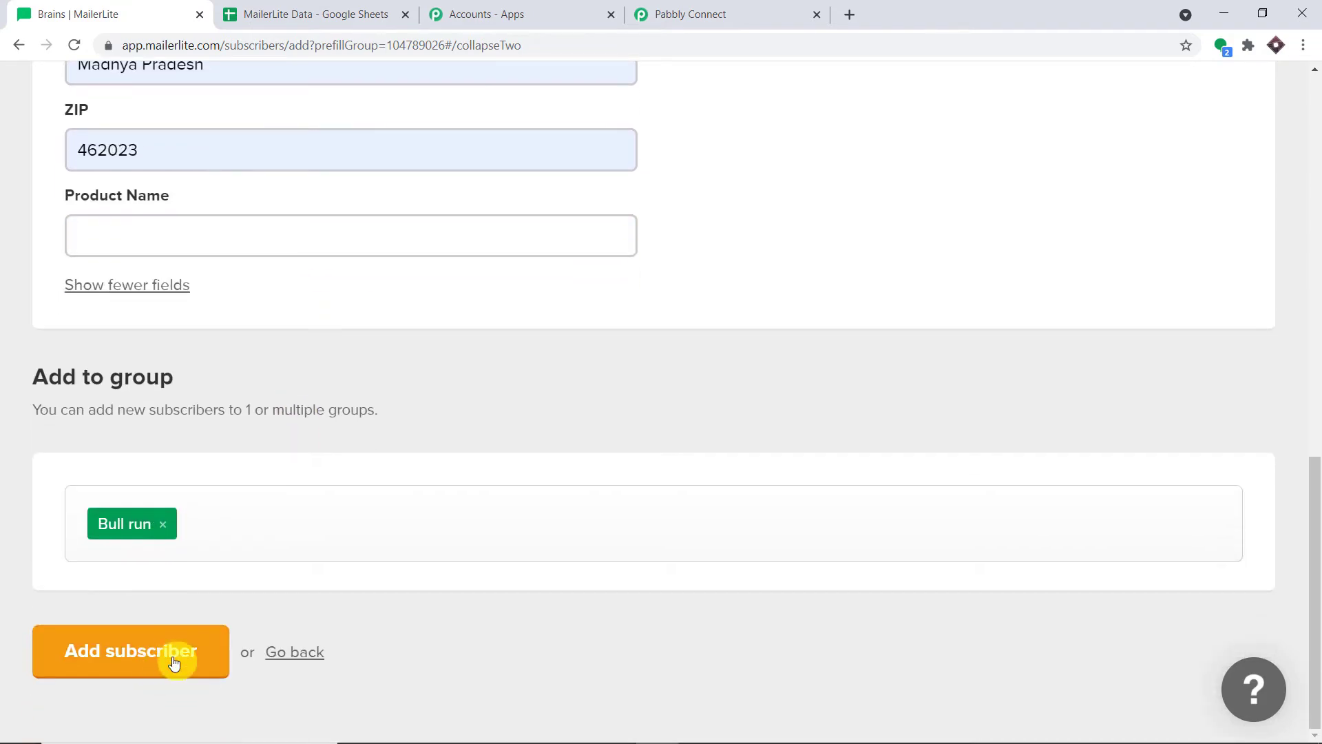
click(173, 662)
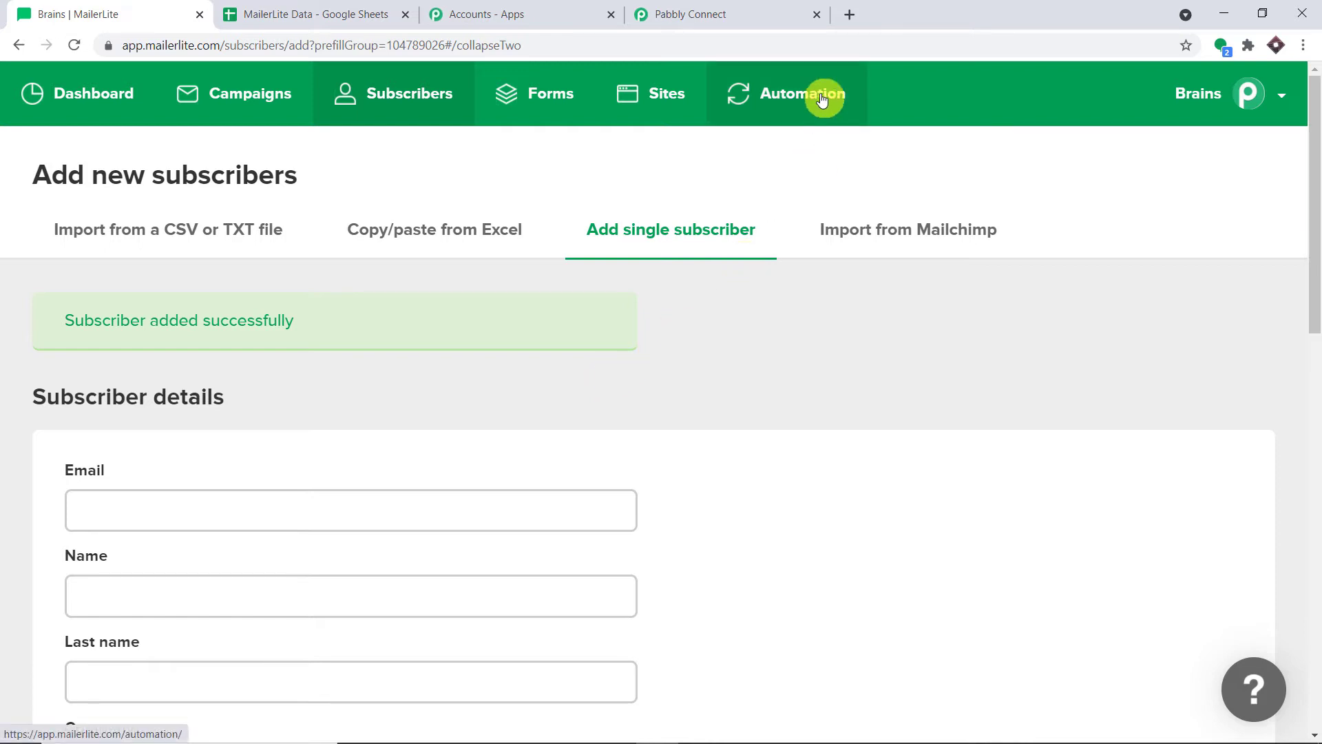
Back in Pabbly Connect, inspect the captured subscriber name and details in the response
click(763, 7)
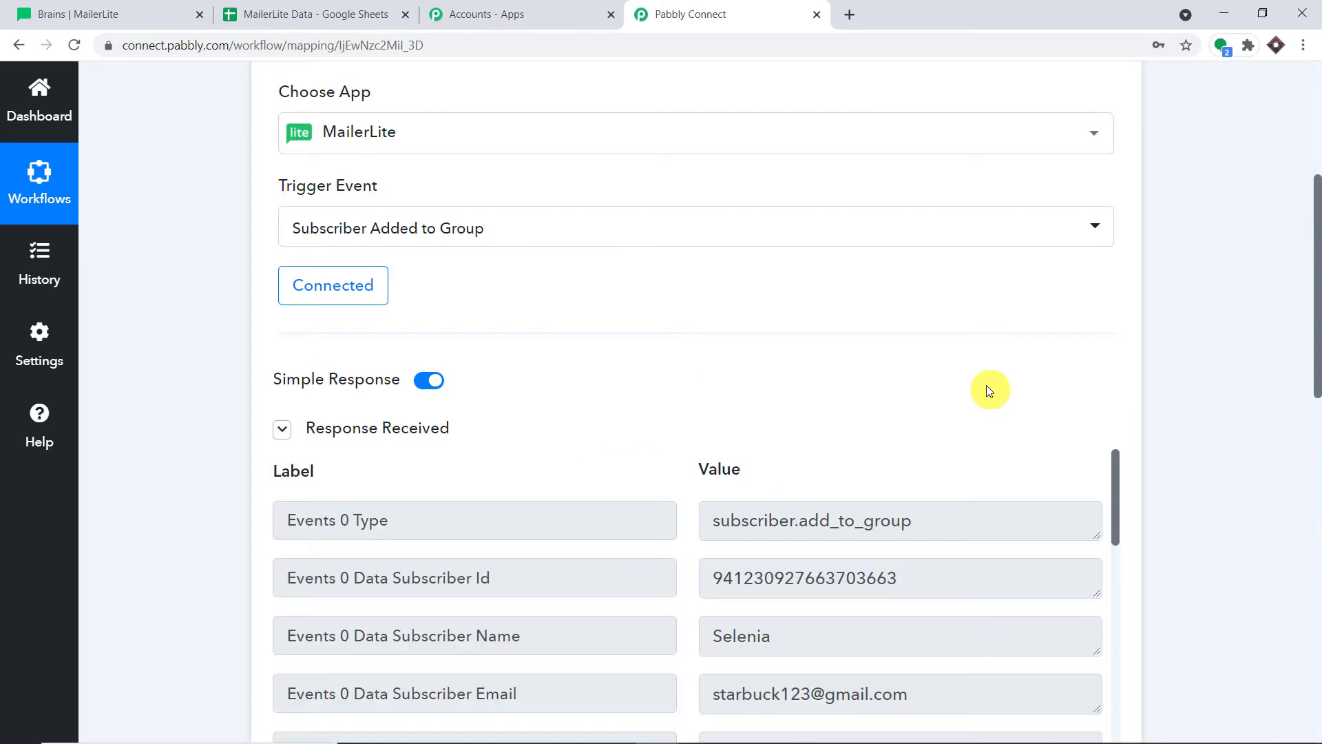
scroll(974, 413, down, 2)
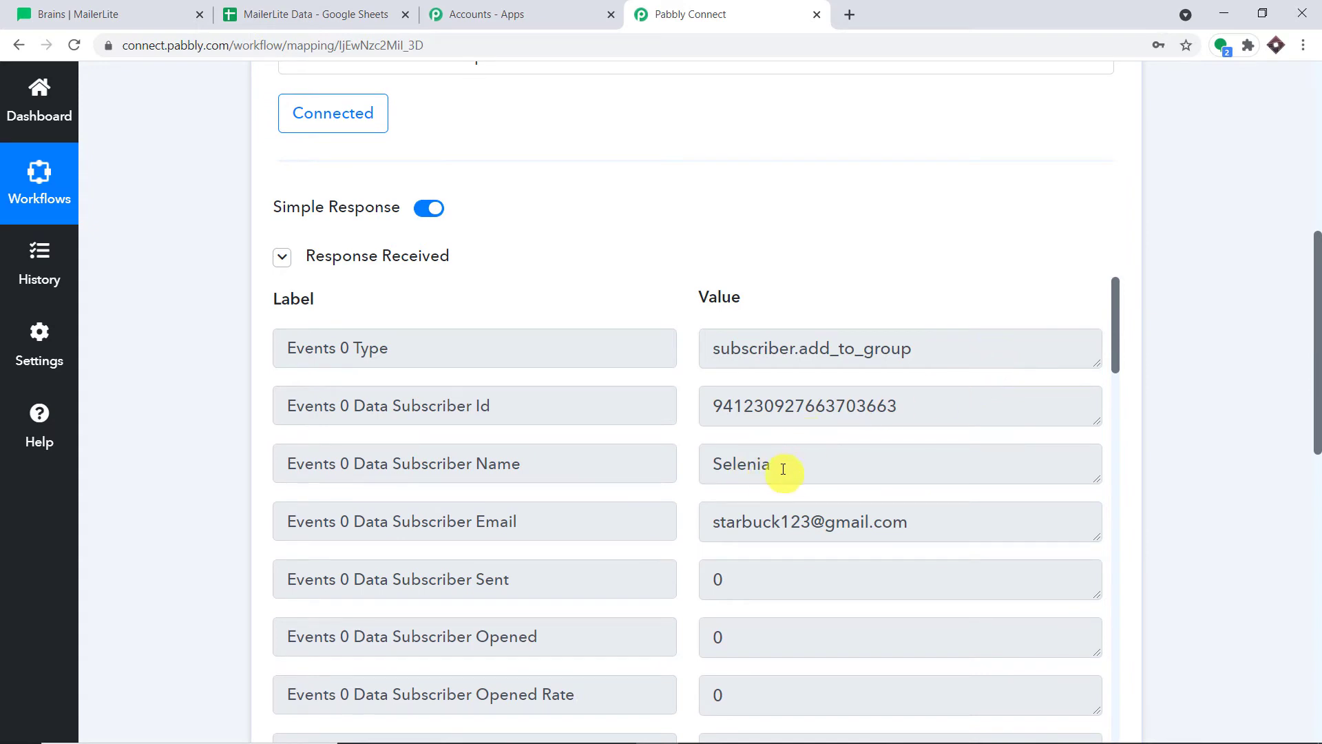
drag(783, 469, 598, 464)
scroll(888, 376, down, 2)
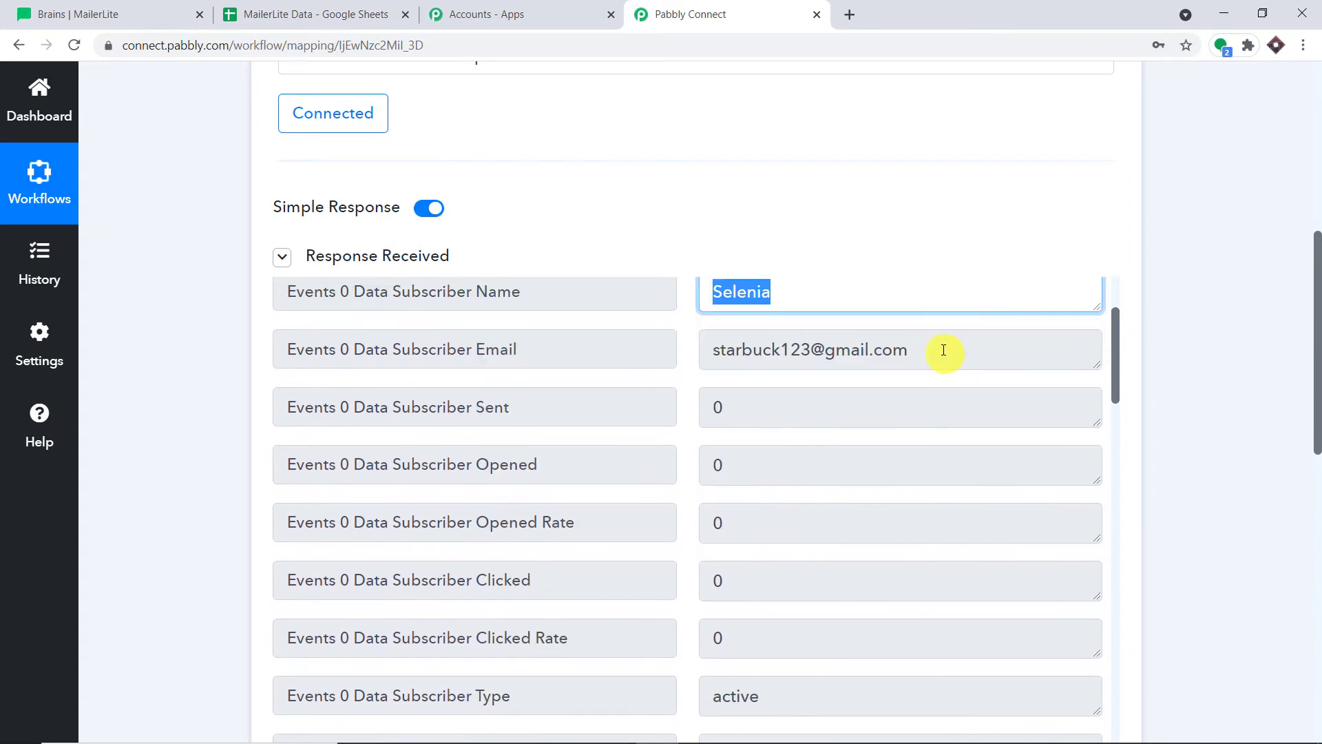
drag(944, 348, 605, 378)
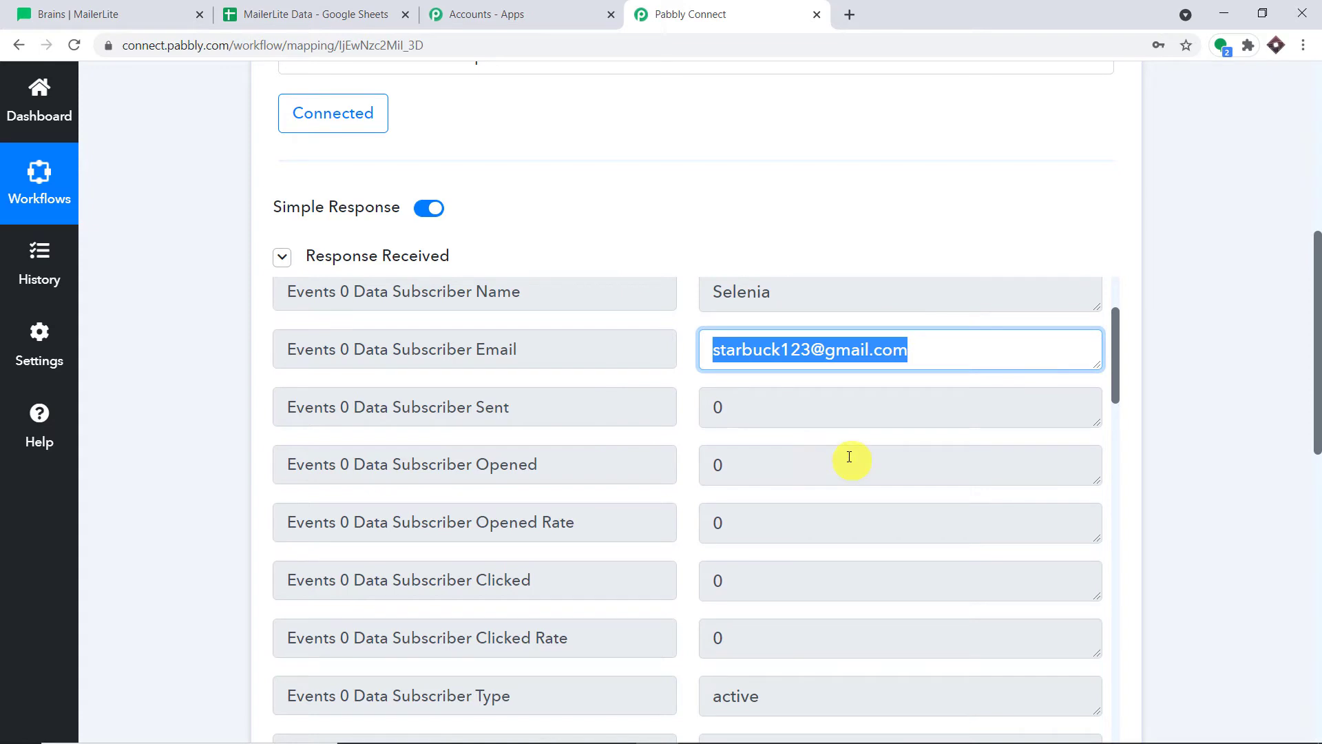
scroll(849, 457, down, 10)
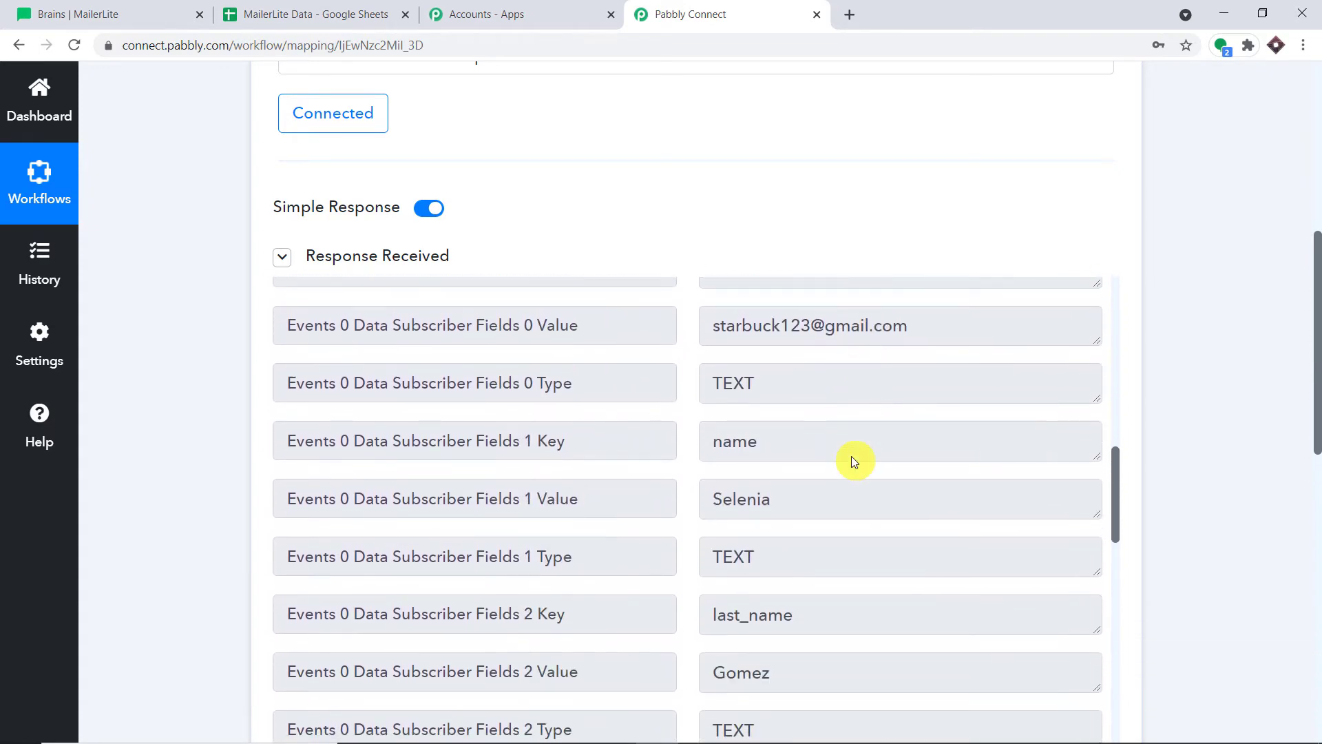
scroll(852, 460, down, 3)
drag(806, 510, 616, 529)
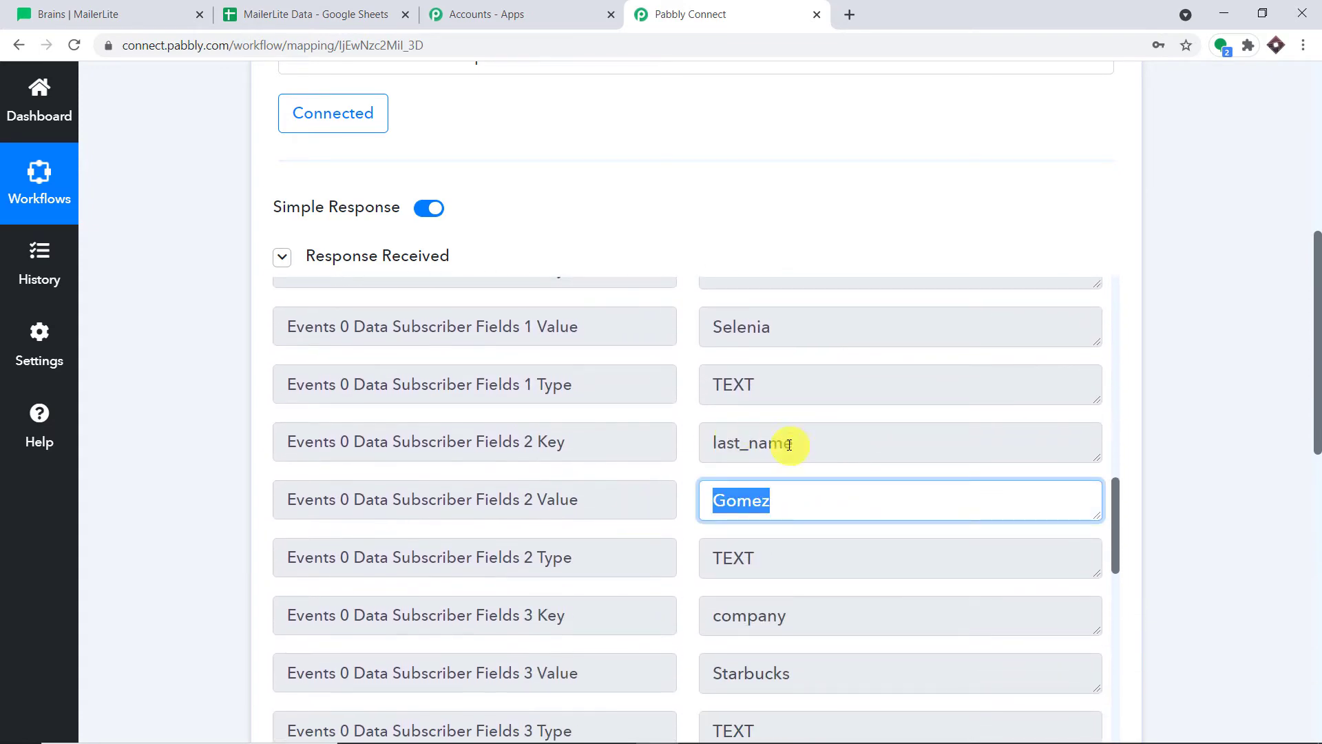
Review the remaining response fields down to Choose Your Next Application
scroll(781, 496, down, 4)
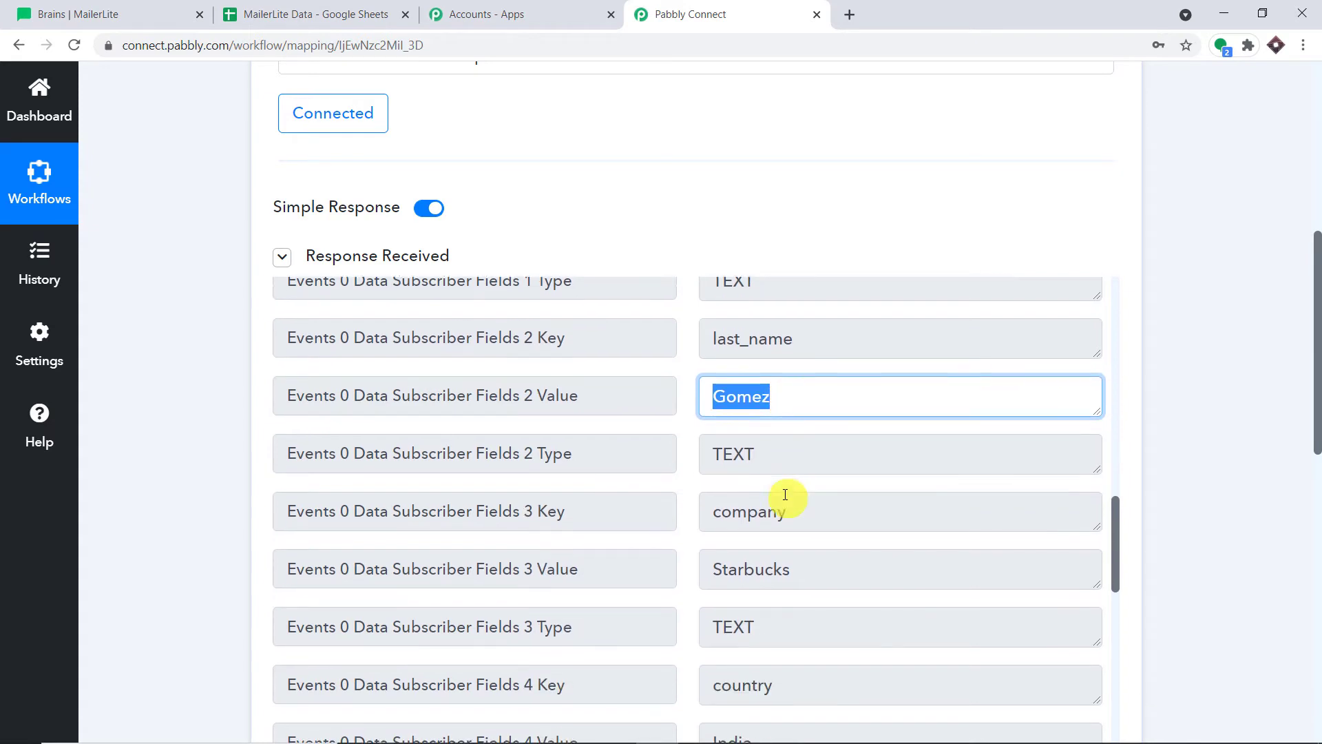
scroll(820, 433, down, 3)
scroll(820, 433, up, 2)
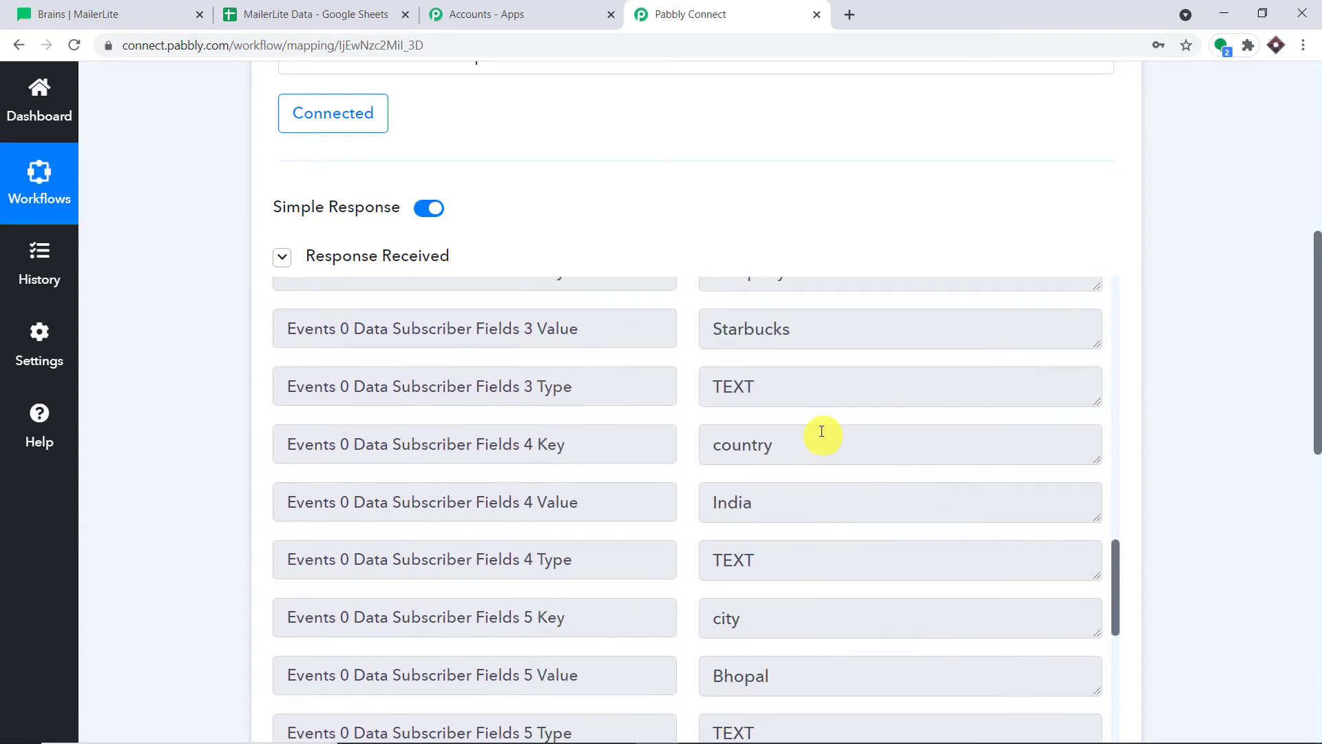
scroll(822, 432, down, 3)
scroll(824, 431, down, 1)
drag(708, 419, 564, 452)
scroll(902, 423, down, 3)
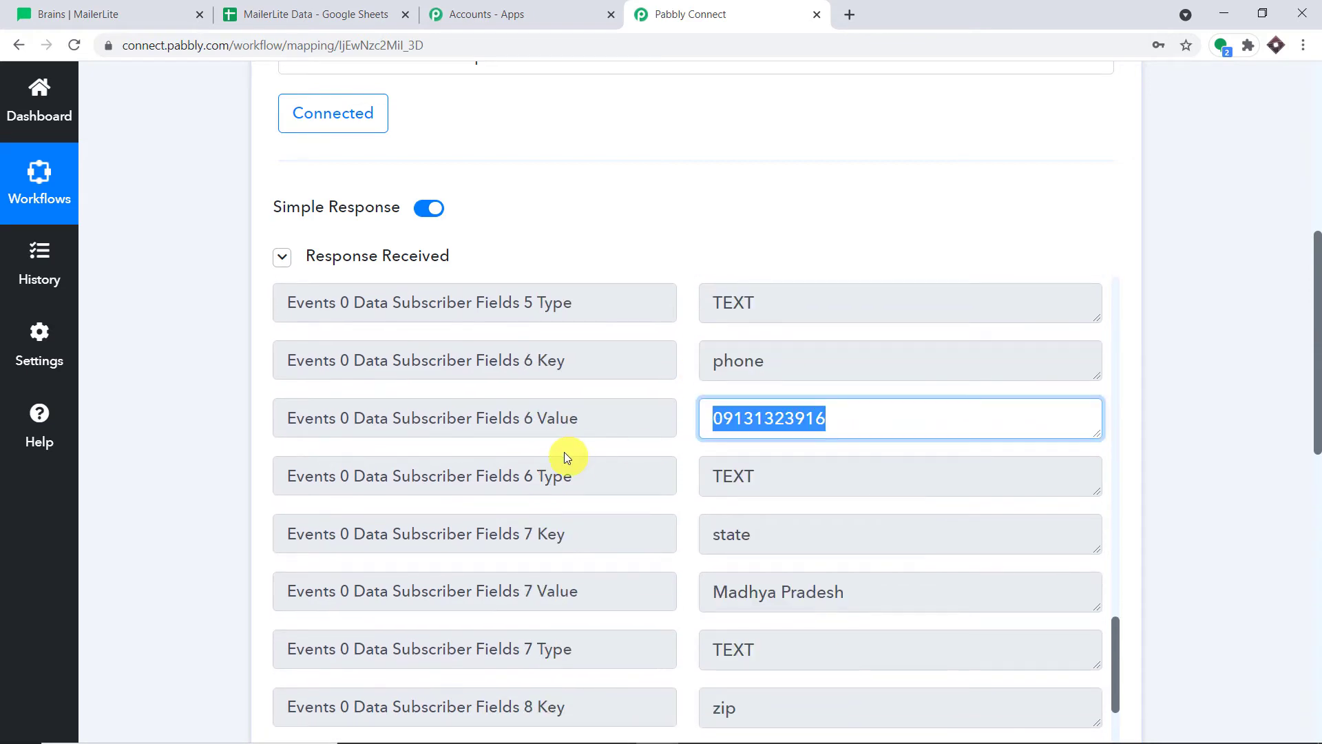
scroll(799, 438, down, 10)
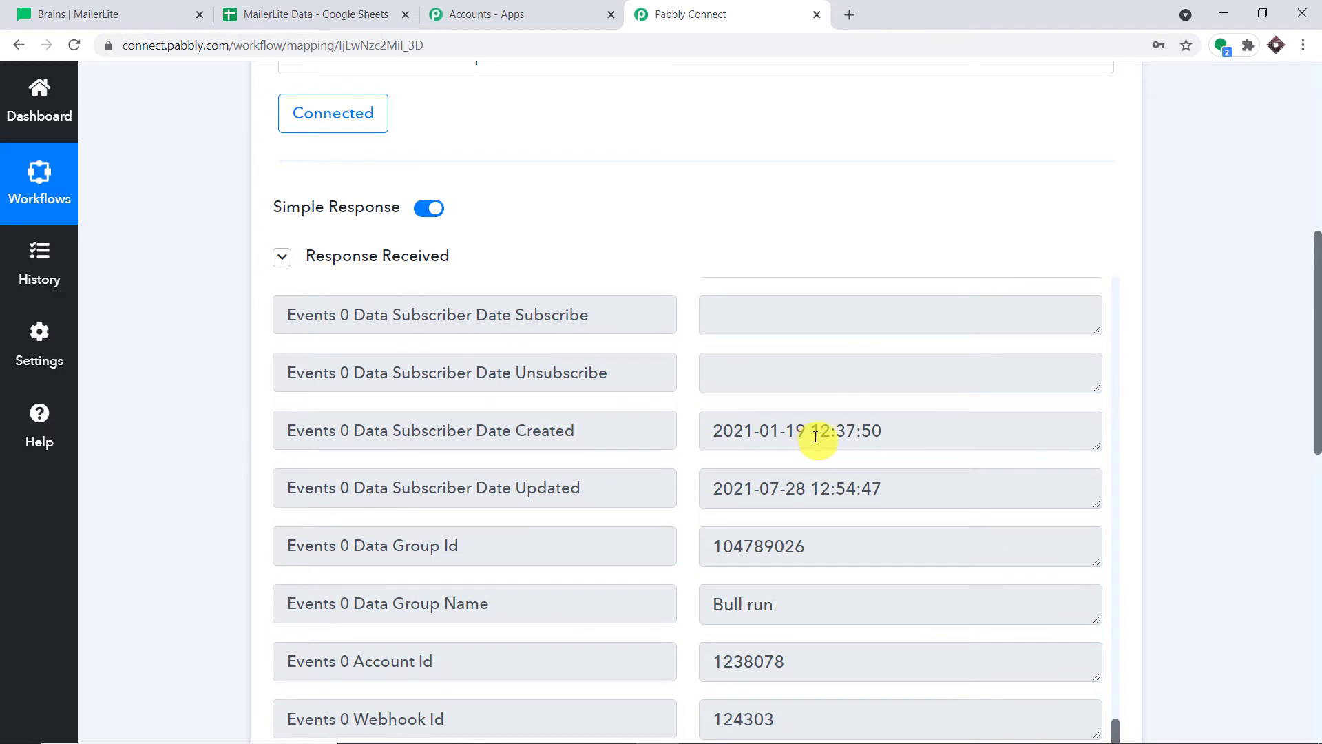
scroll(829, 417, down, 3)
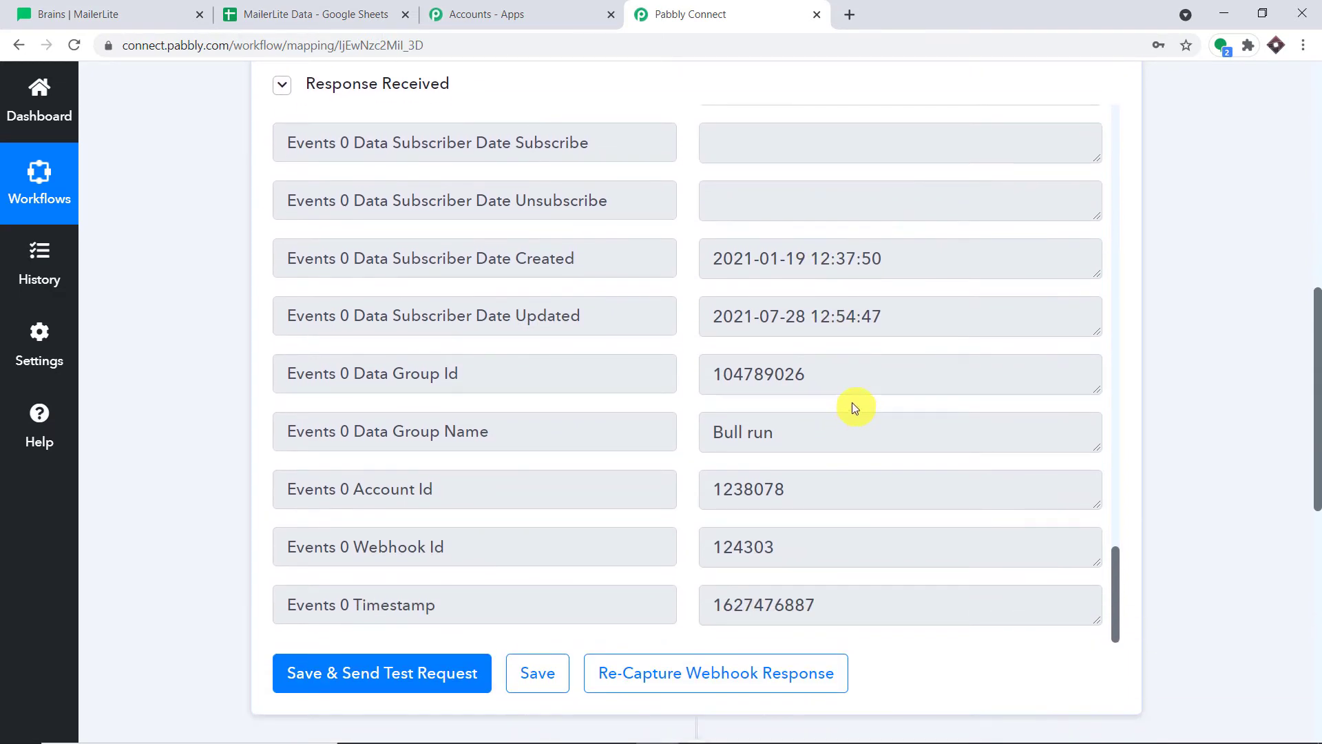
scroll(841, 406, down, 1)
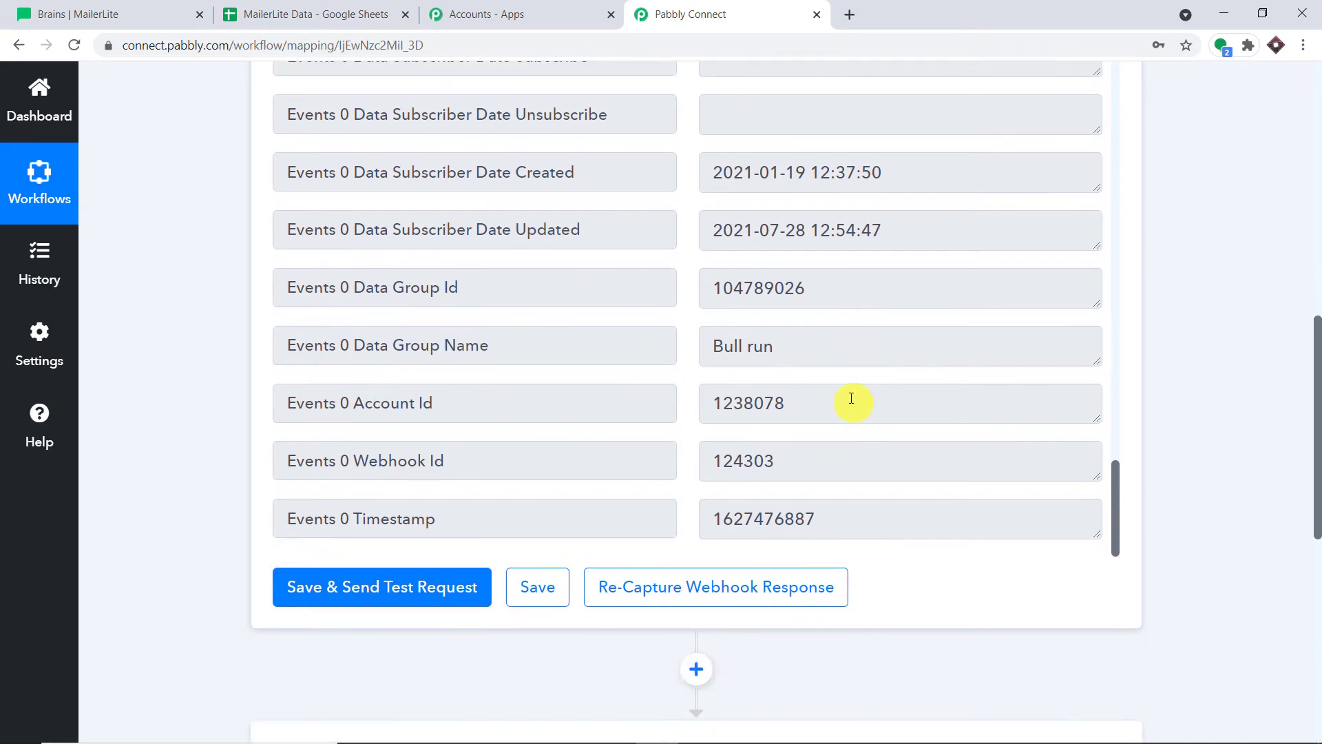
scroll(851, 398, down, 1)
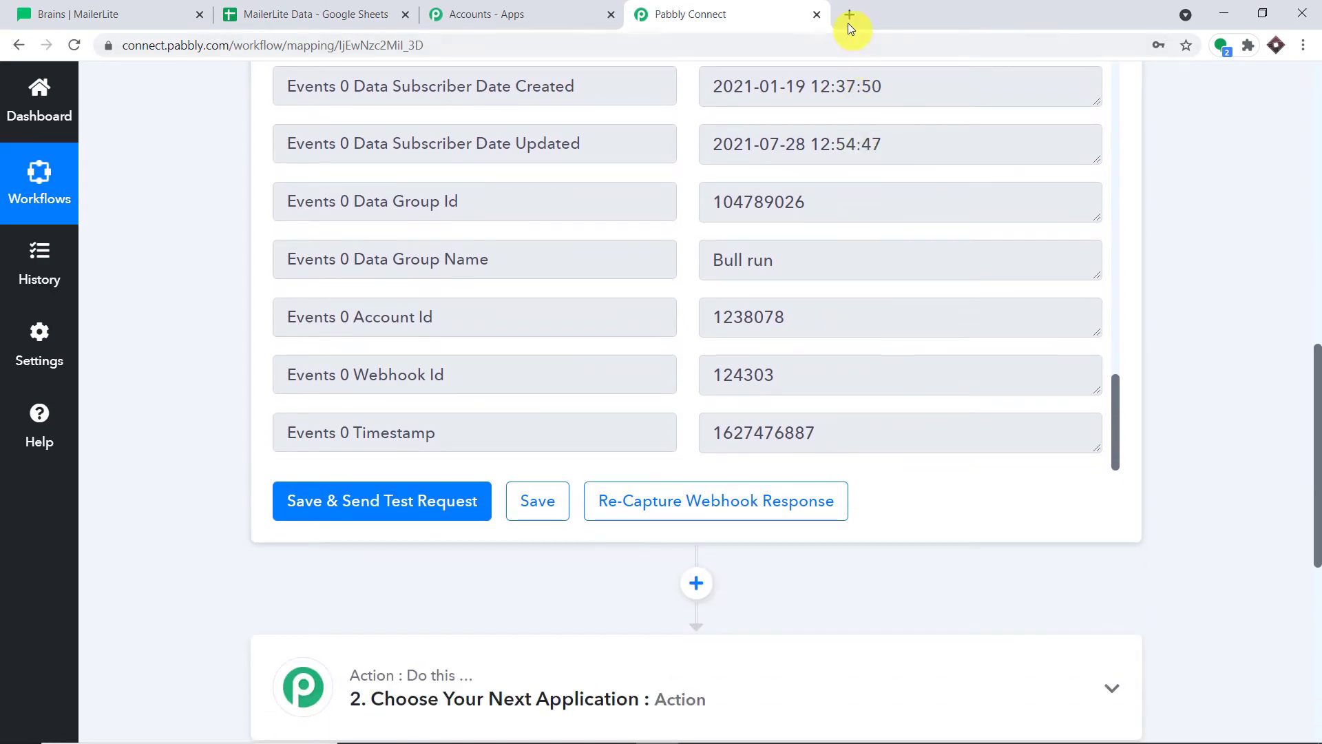
In a new Chrome tab, reach Google Sheets through search and create a blank spreadsheet
click(849, 24)
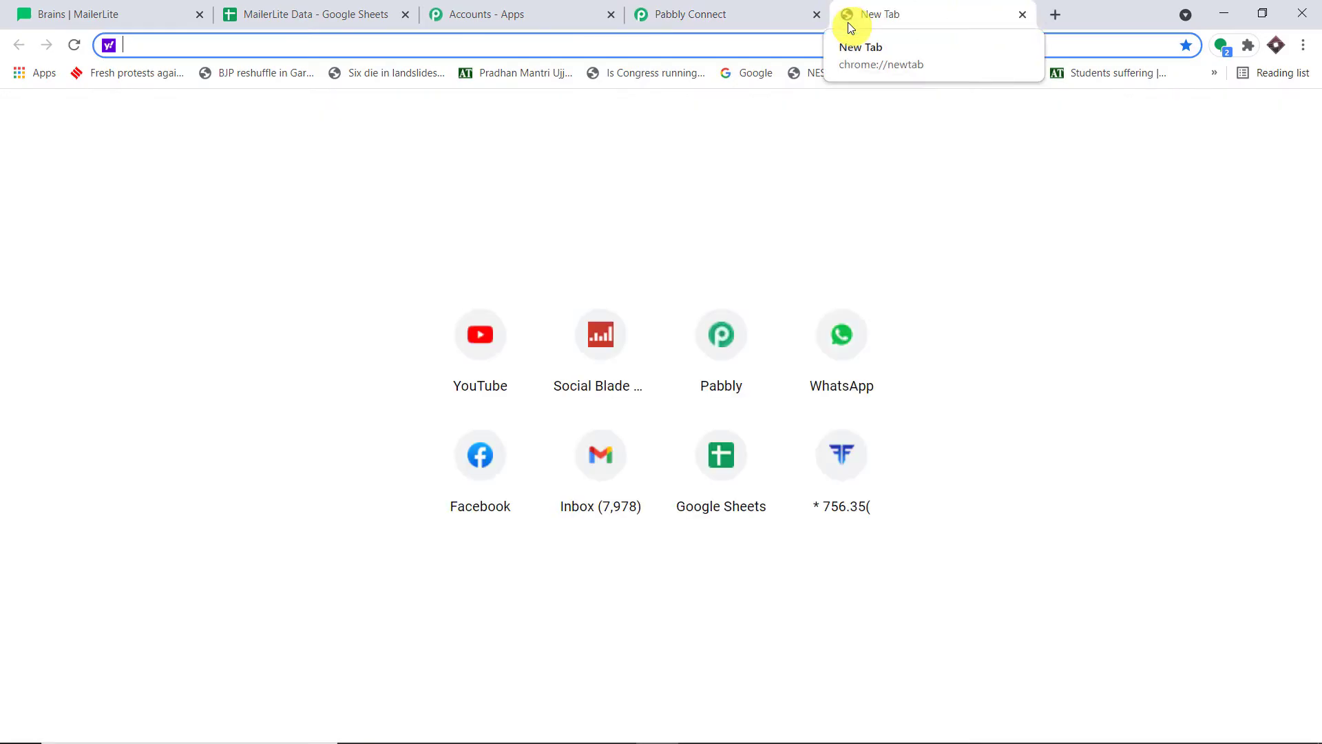
text(googl)
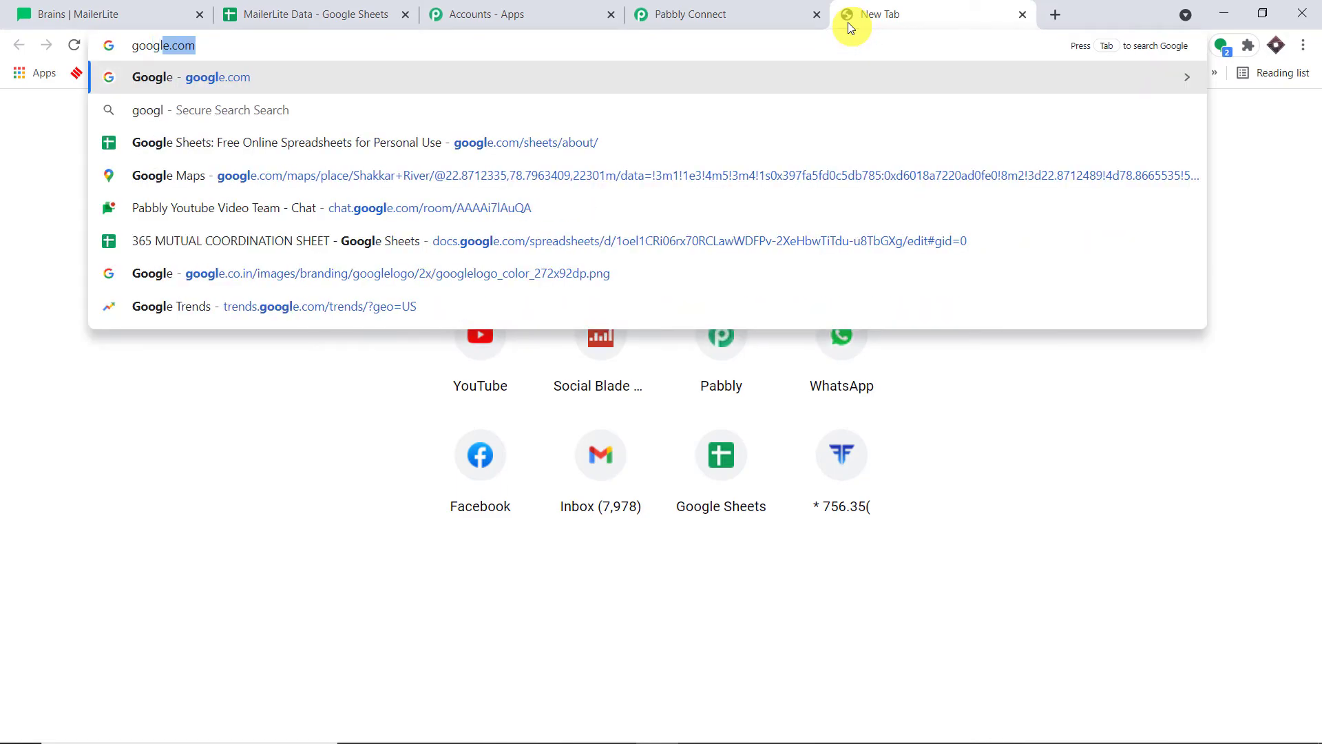
text(e)
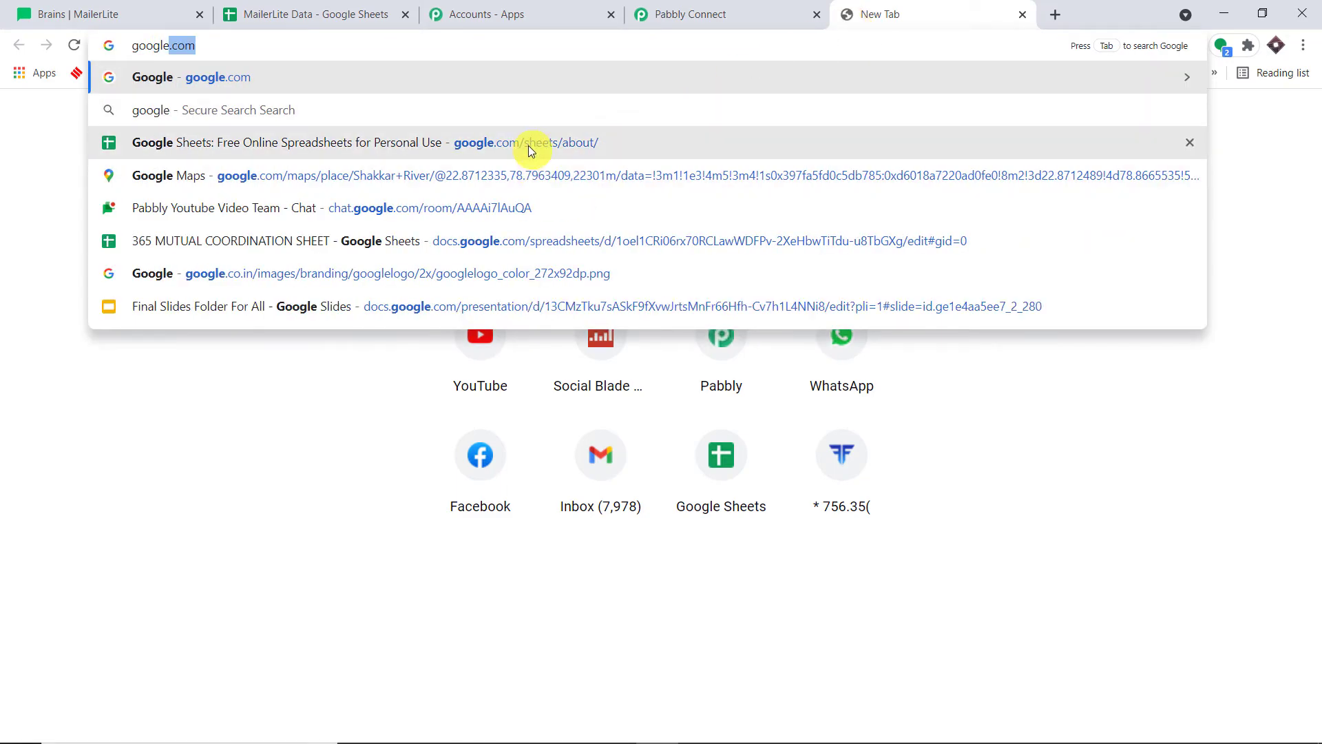
click(527, 144)
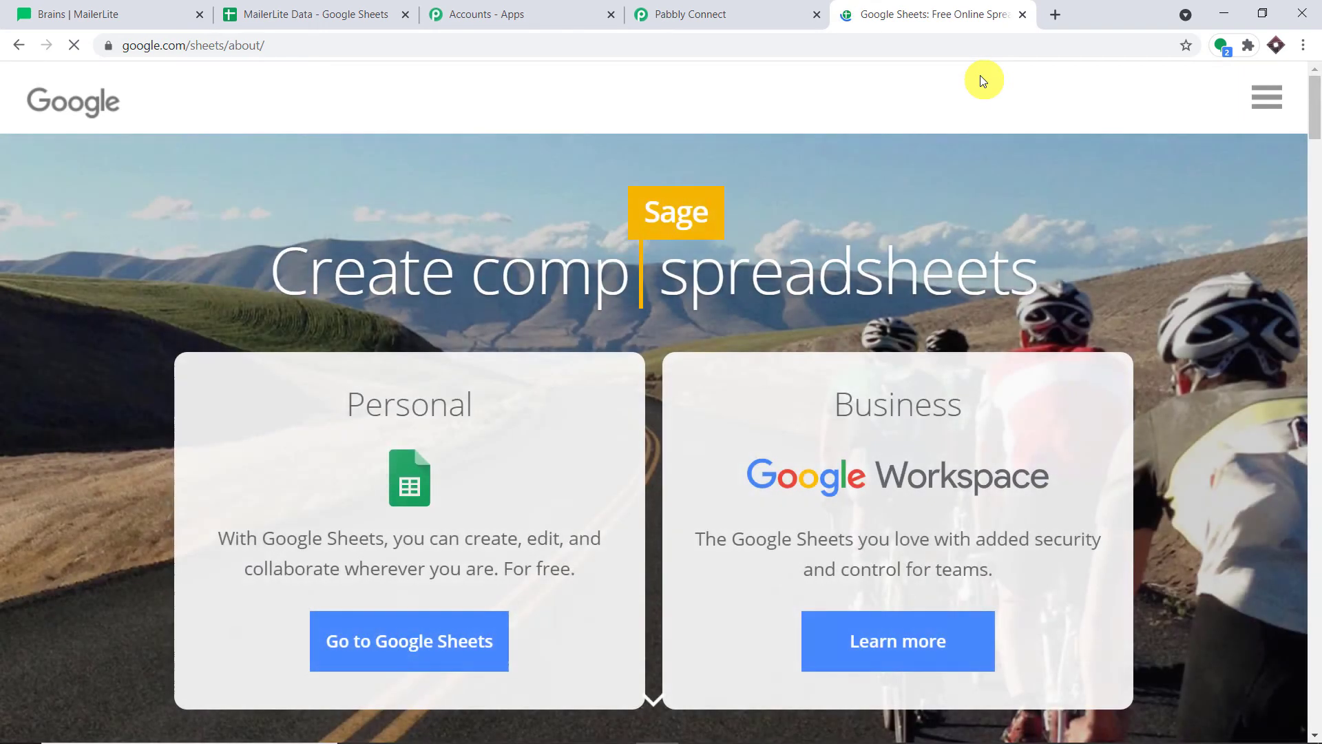
click(425, 638)
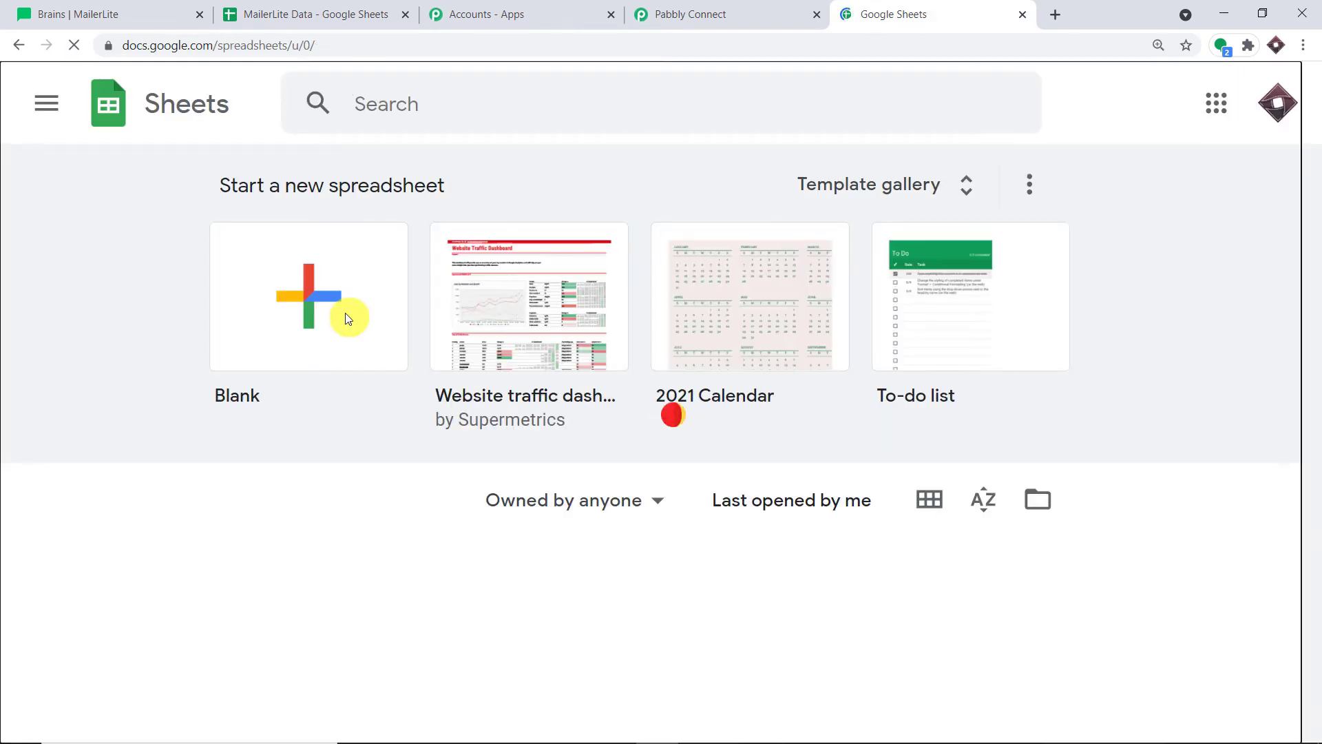
click(347, 314)
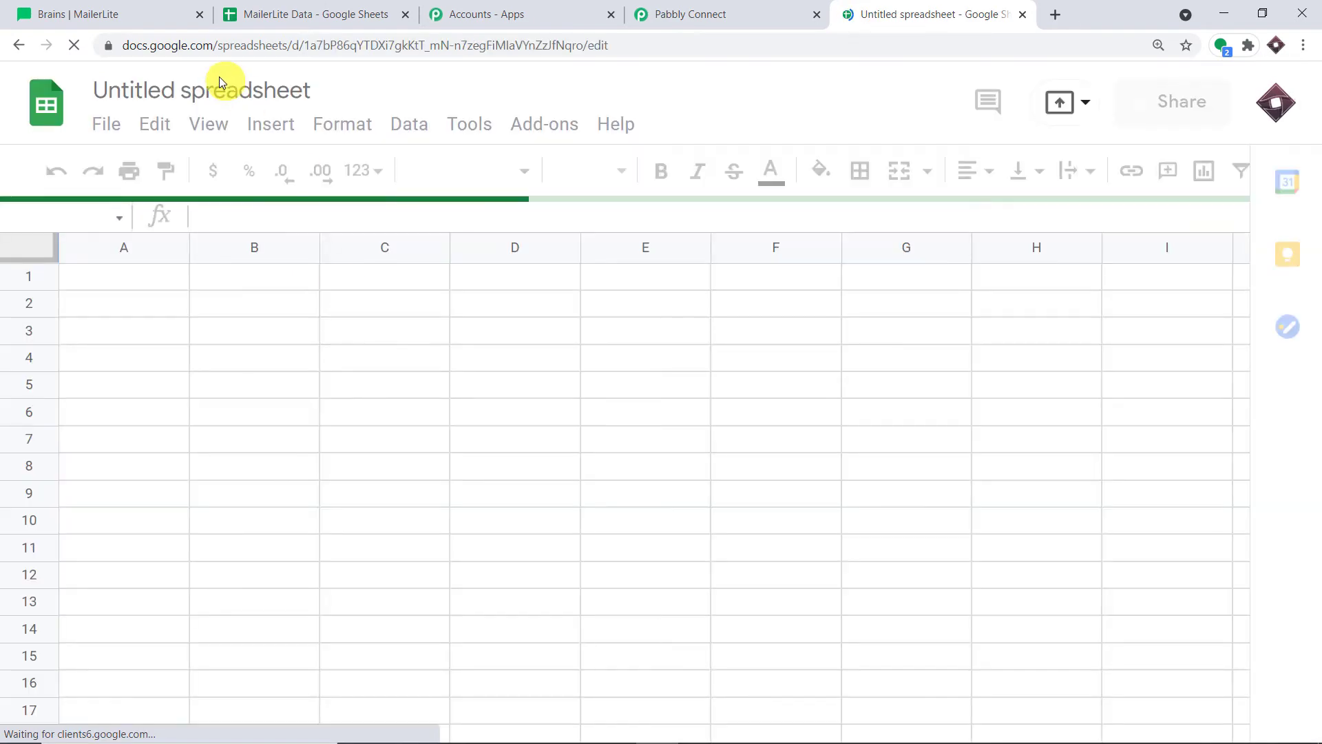
Copy headers A1:E1 from the MailerLite Data sheet into A1:E1 of the new sheet
click(268, 14)
drag(647, 272, 97, 275)
right_click(97, 276)
click(172, 204)
click(895, 14)
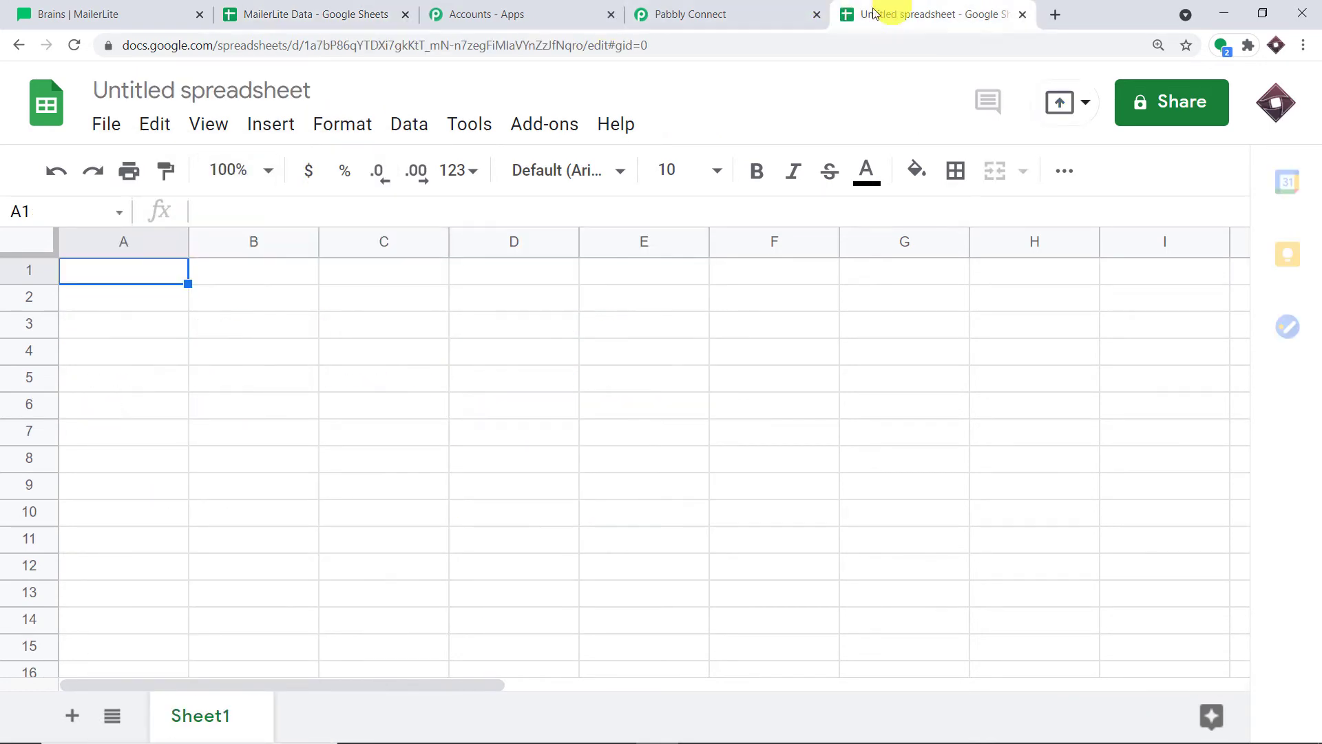
drag(648, 279, 140, 271)
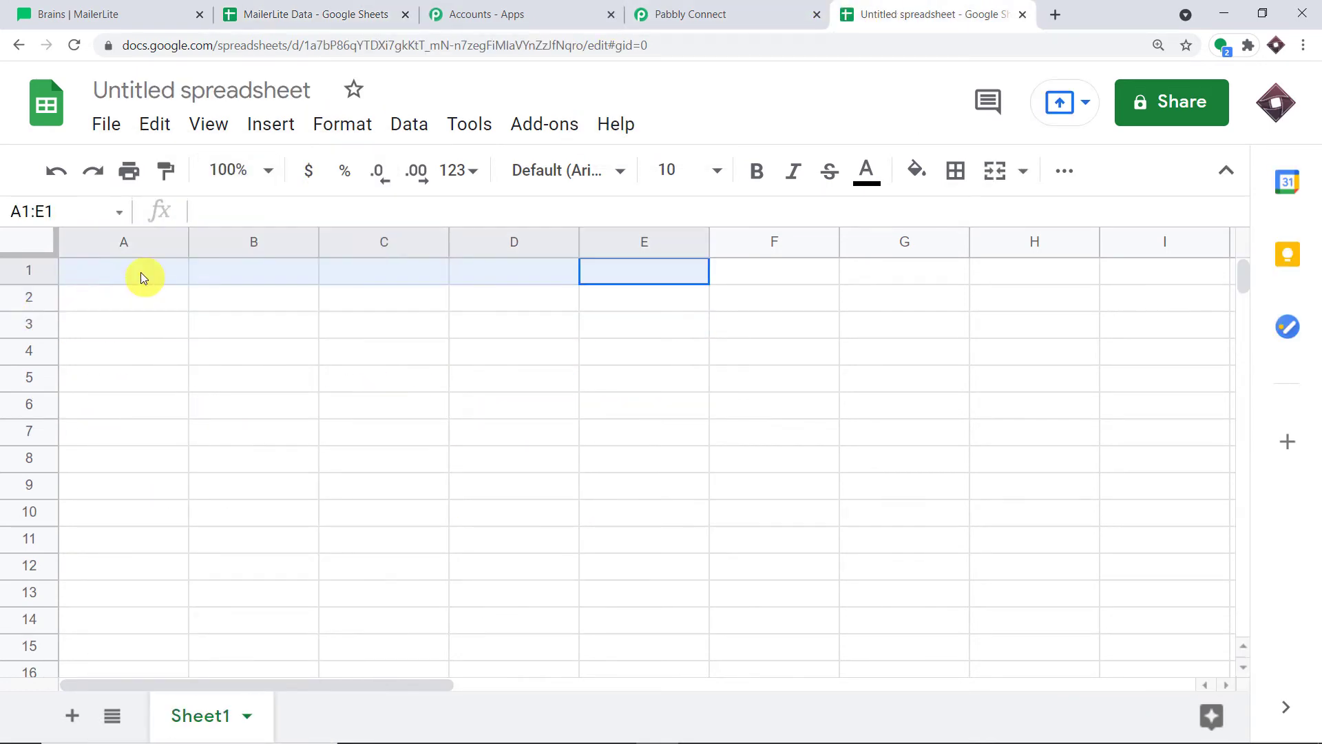
right_click(140, 271)
click(227, 244)
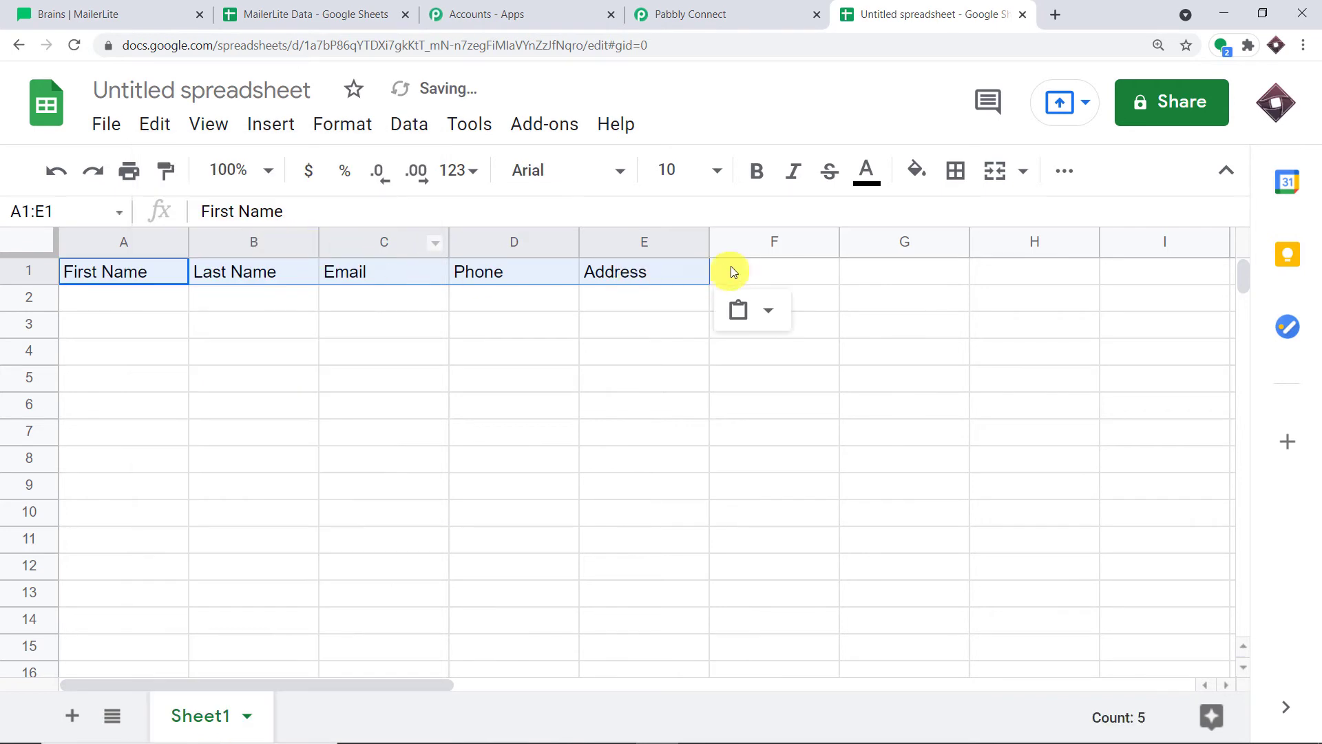
Add 'Group' in F1 and check all six headers from First Name to Group
click(736, 268)
text(Group)
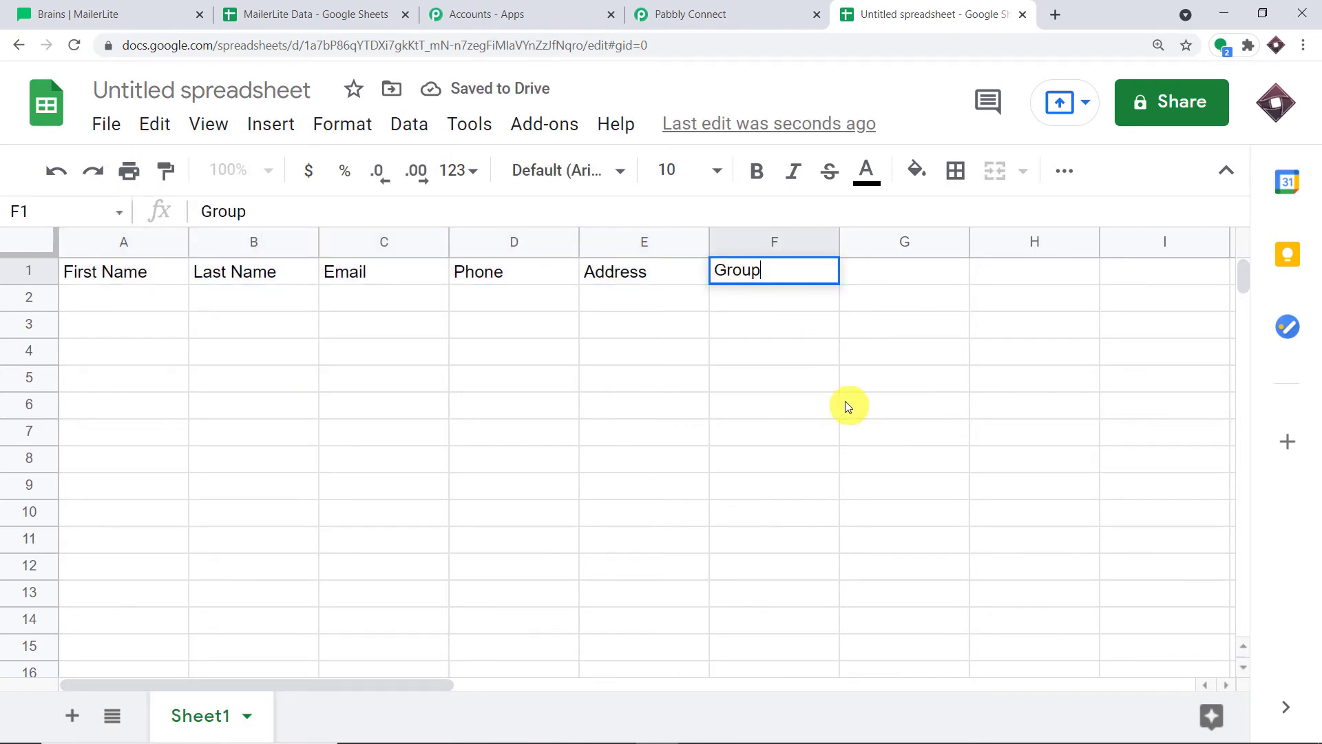
click(786, 356)
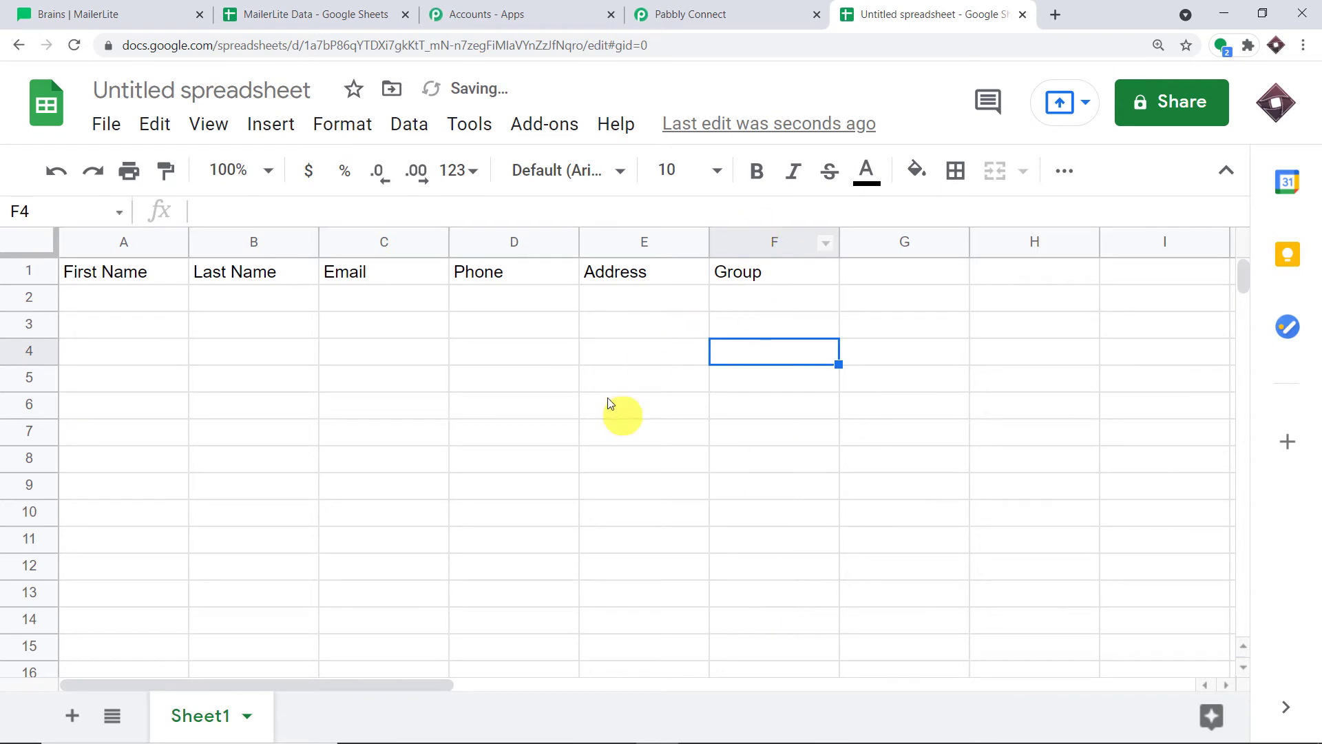
click(107, 282)
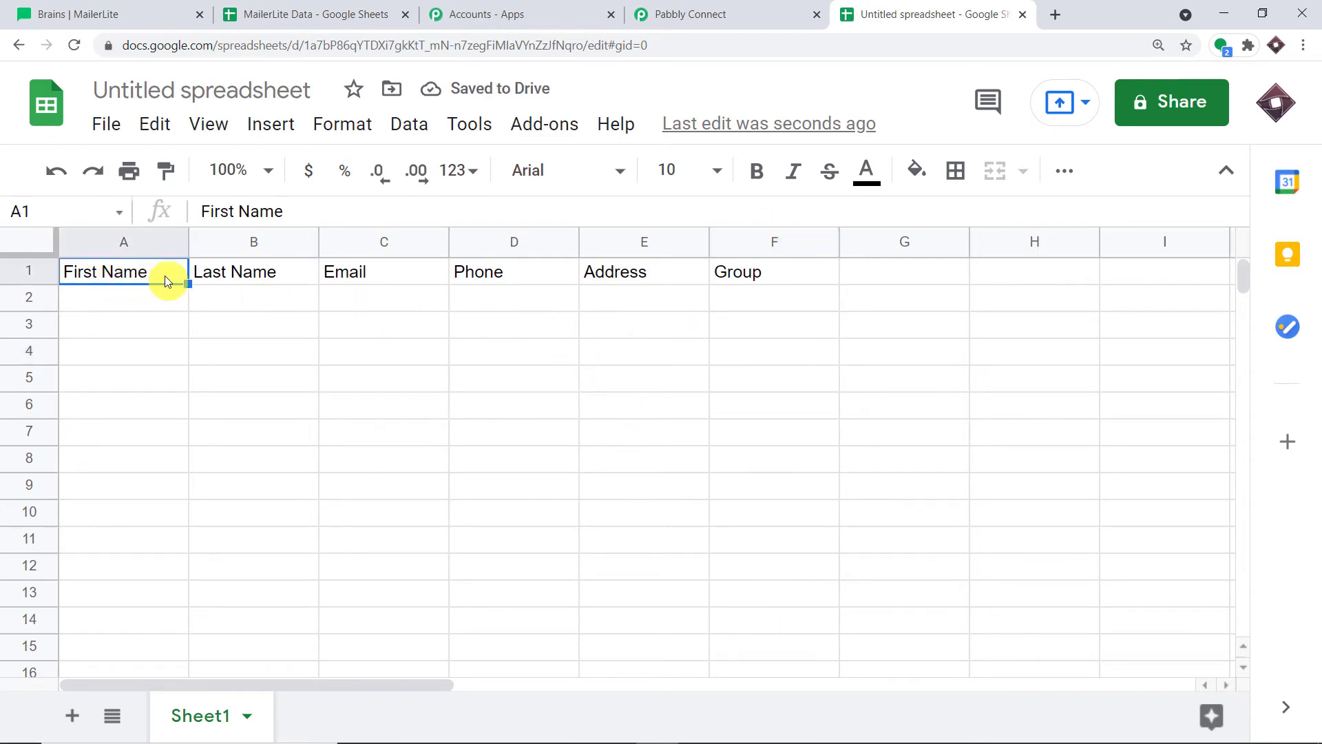
click(227, 276)
click(341, 275)
click(493, 272)
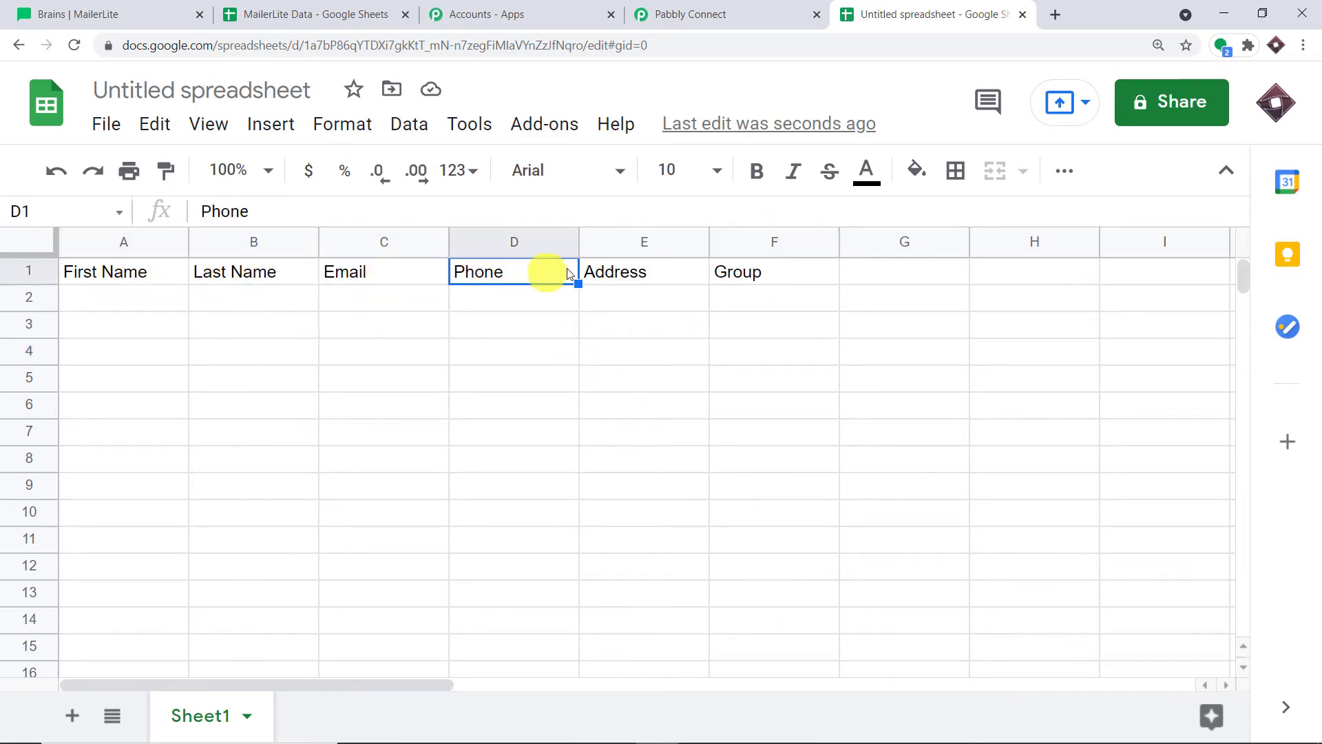
click(606, 272)
click(756, 273)
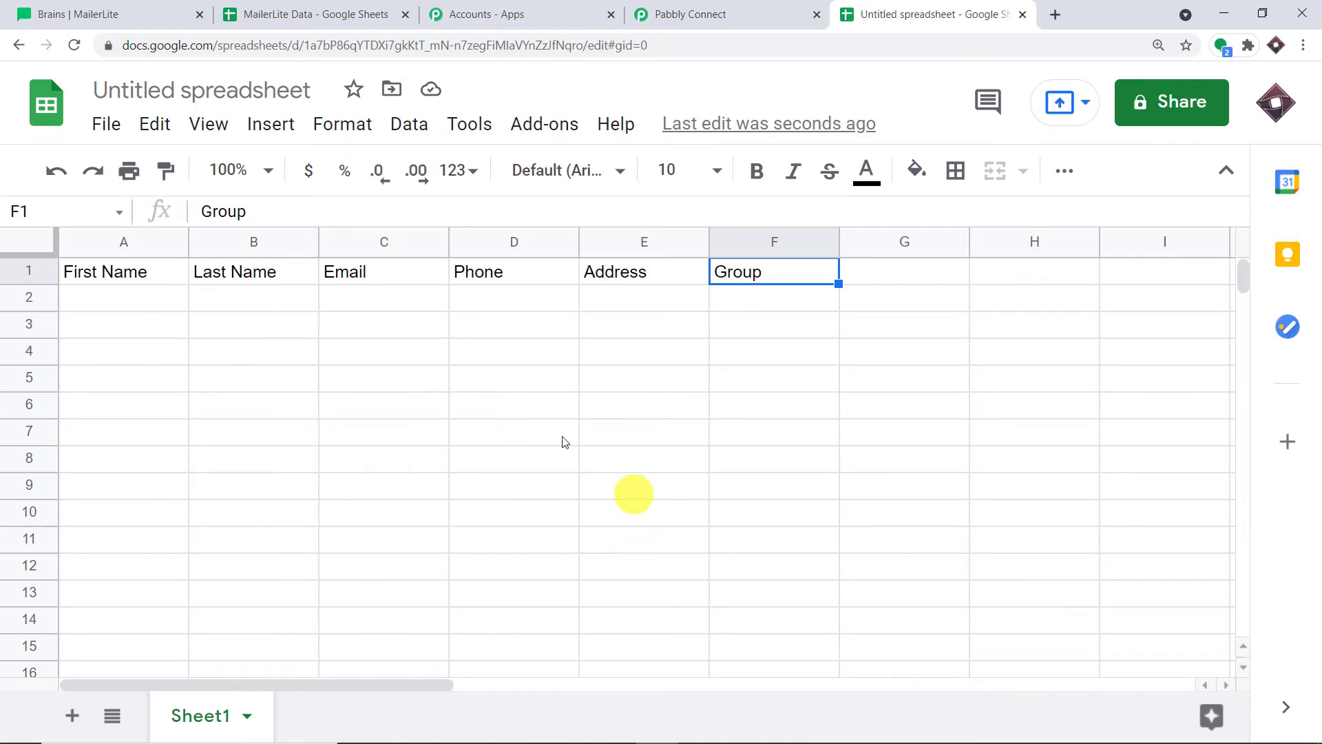
Replace 'Untitled spreadsheet' with the title 'New MailerLite Subscriber Data'
click(222, 96)
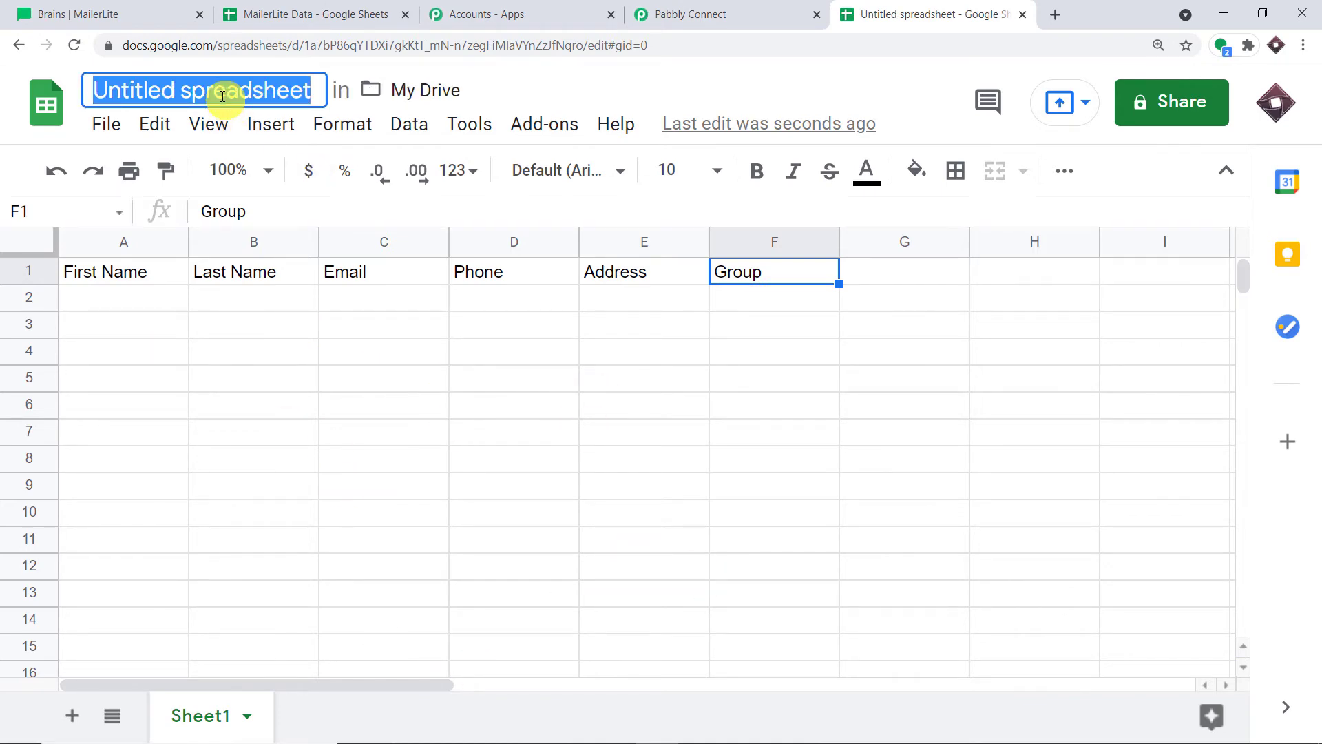
key(BackSpace)
text(N)
key(BackSpace)
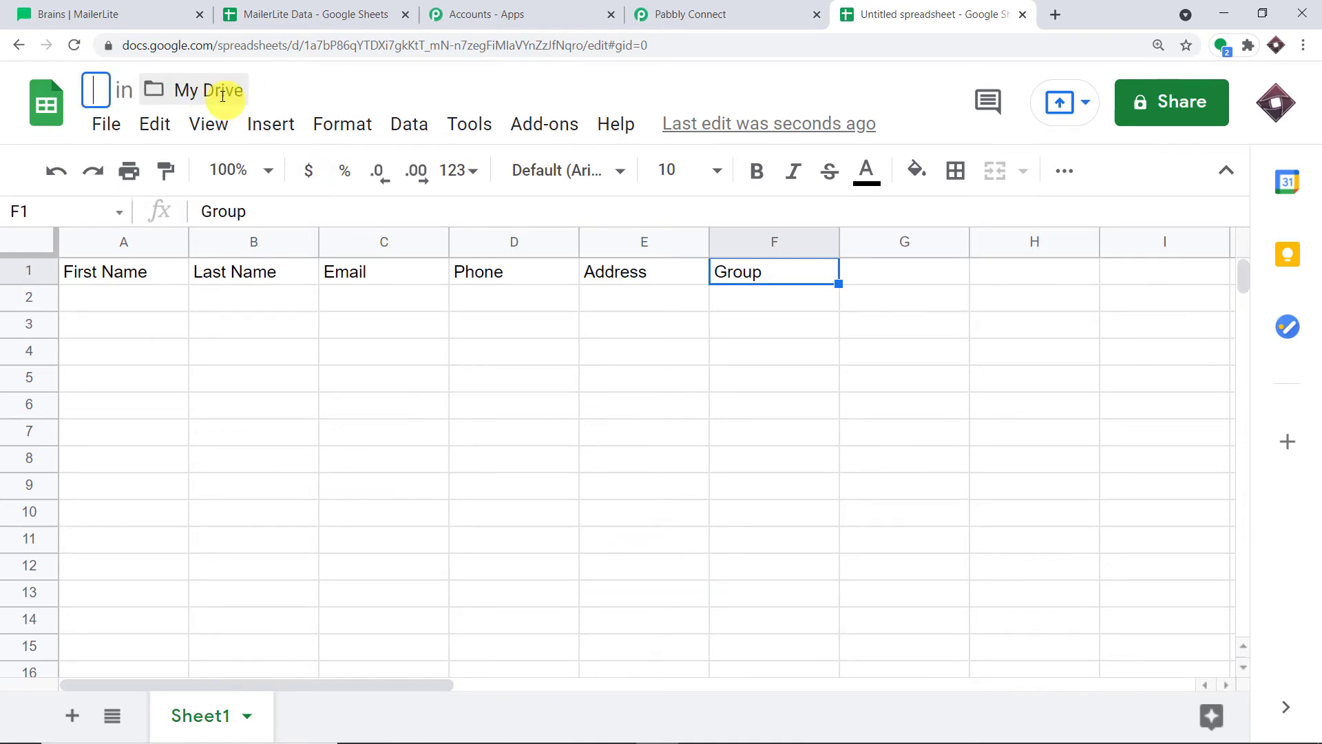
text(Mailer)
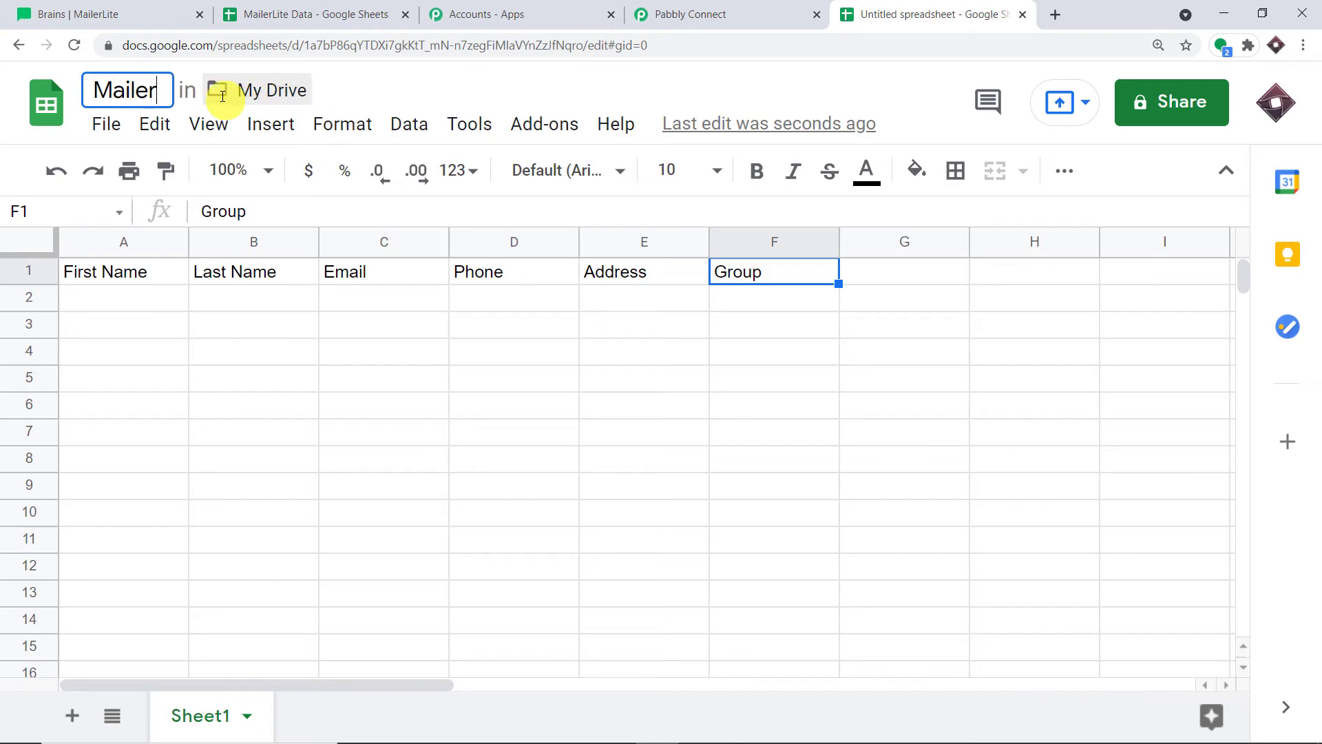
text(Lite Sub)
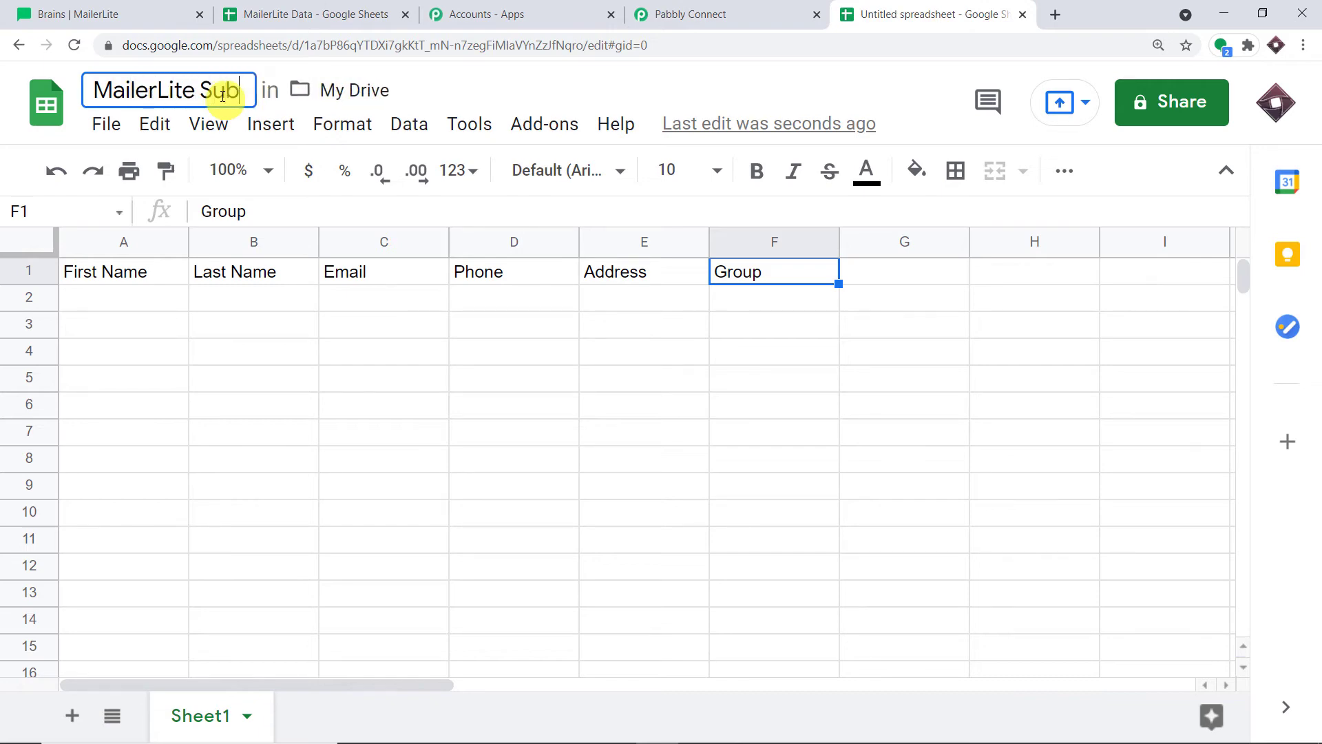
text(scriber D)
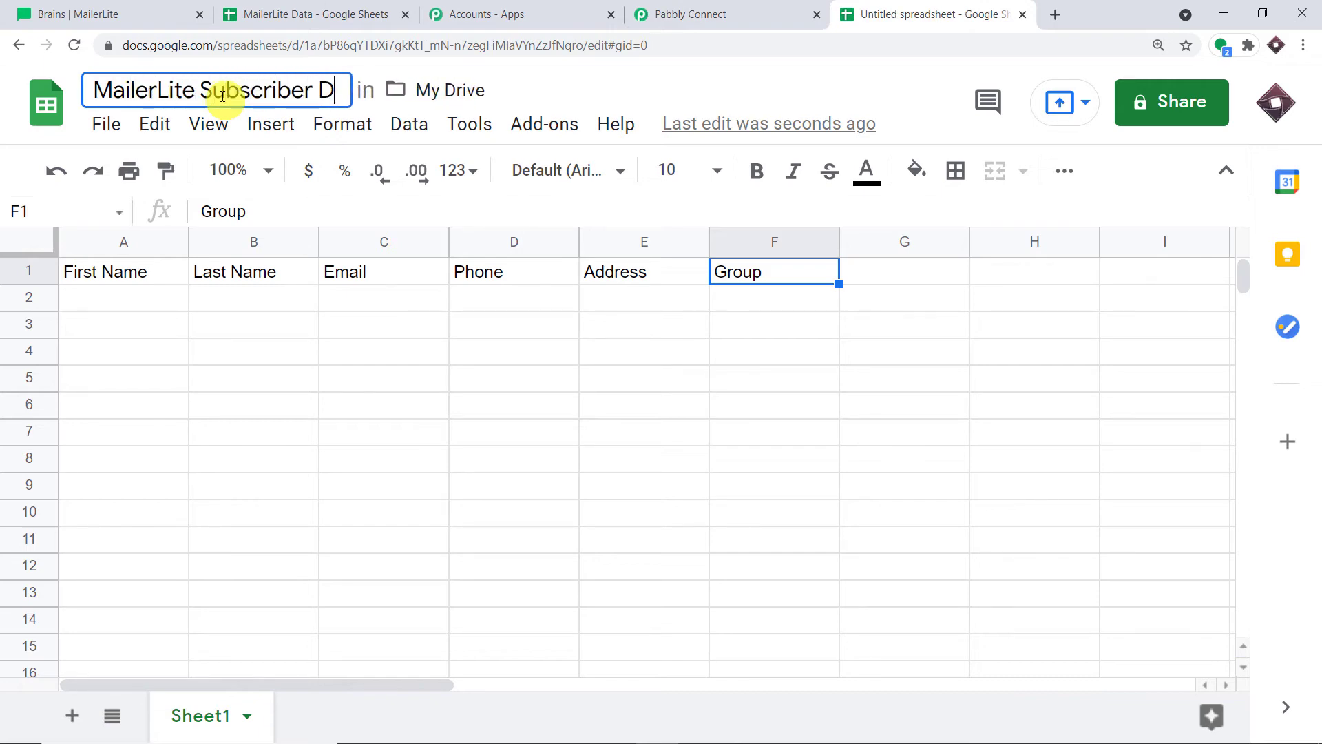
text(ata)
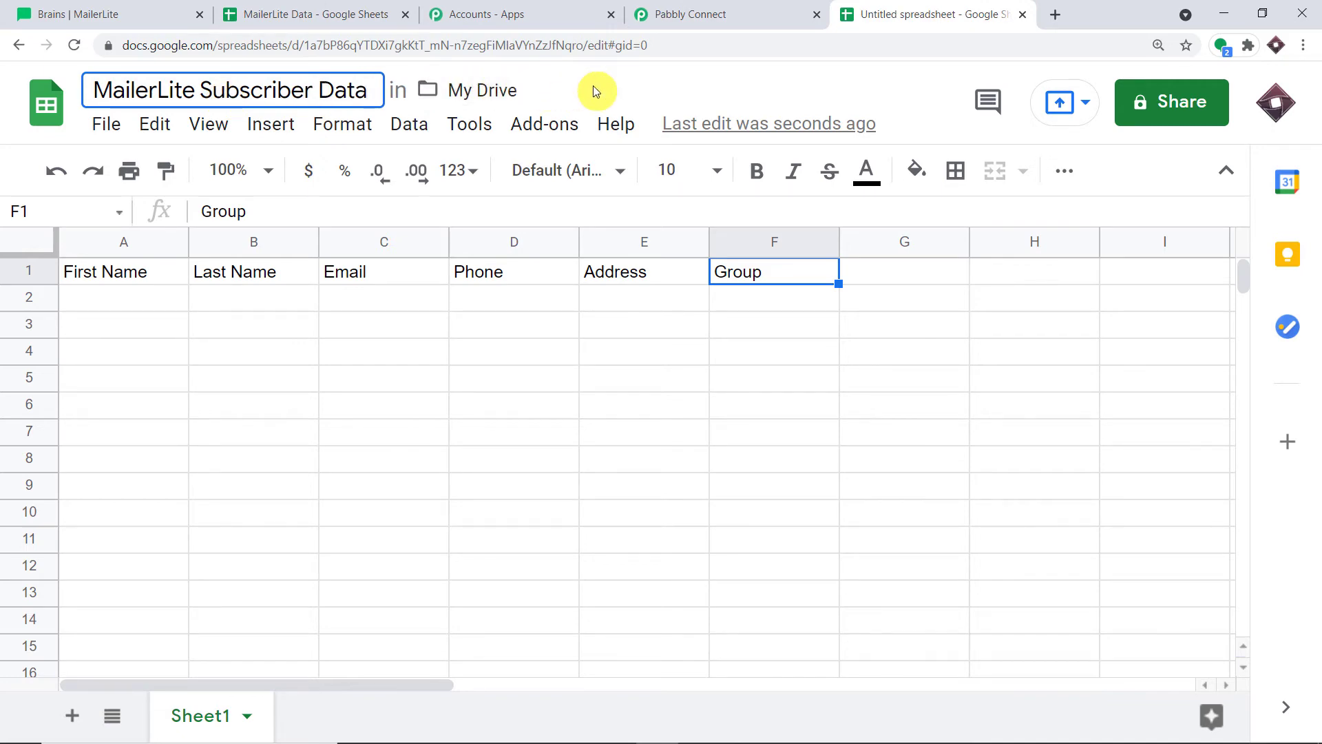
click(93, 94)
text(New)
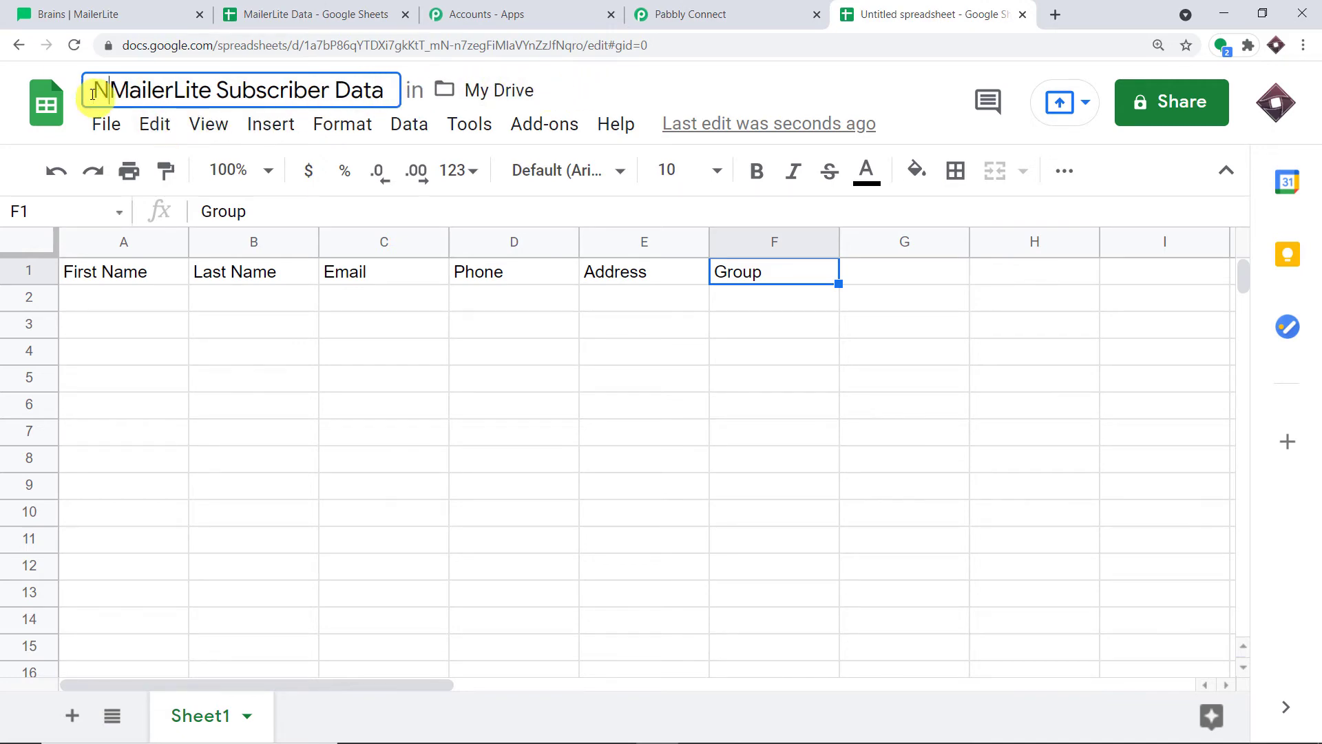
Commit the sheet title and choose Google Sheets as the workflow's action app
click(659, 88)
click(696, 12)
scroll(663, 142, down, 1)
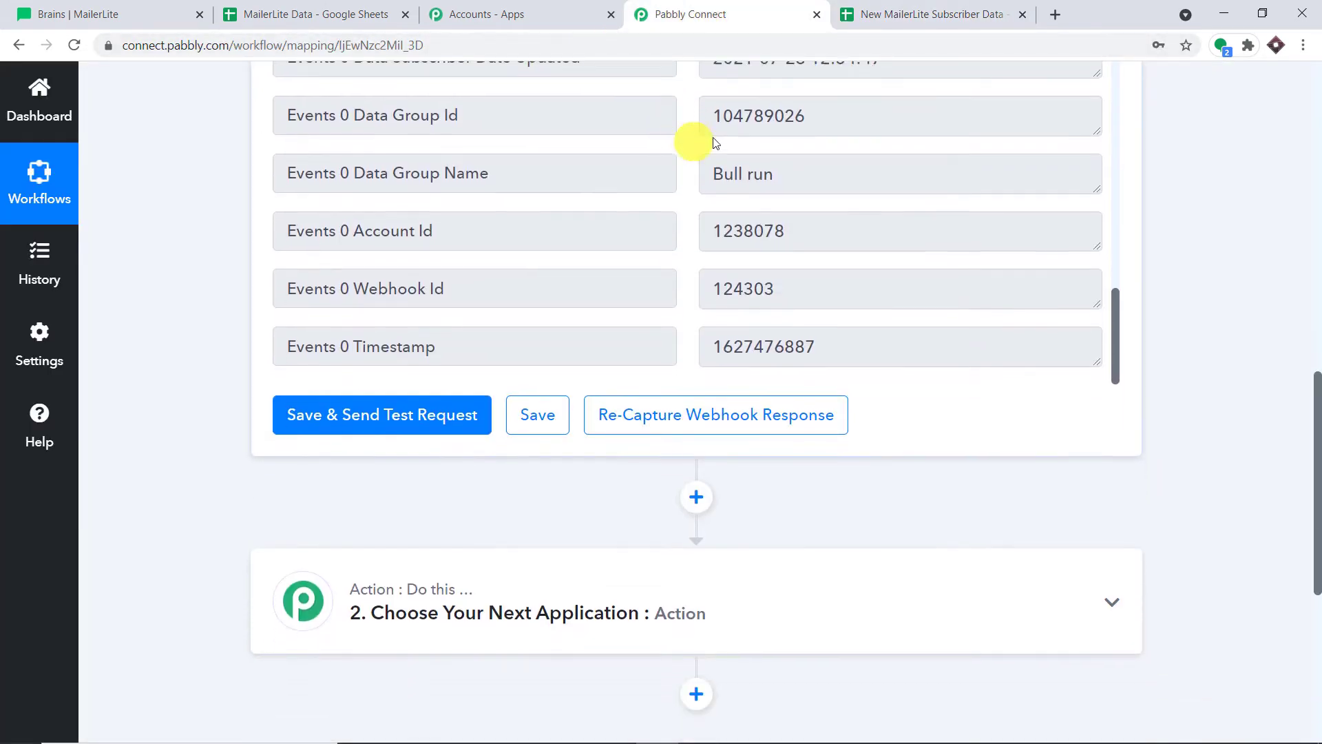
scroll(916, 214, down, 1)
scroll(826, 241, down, 5)
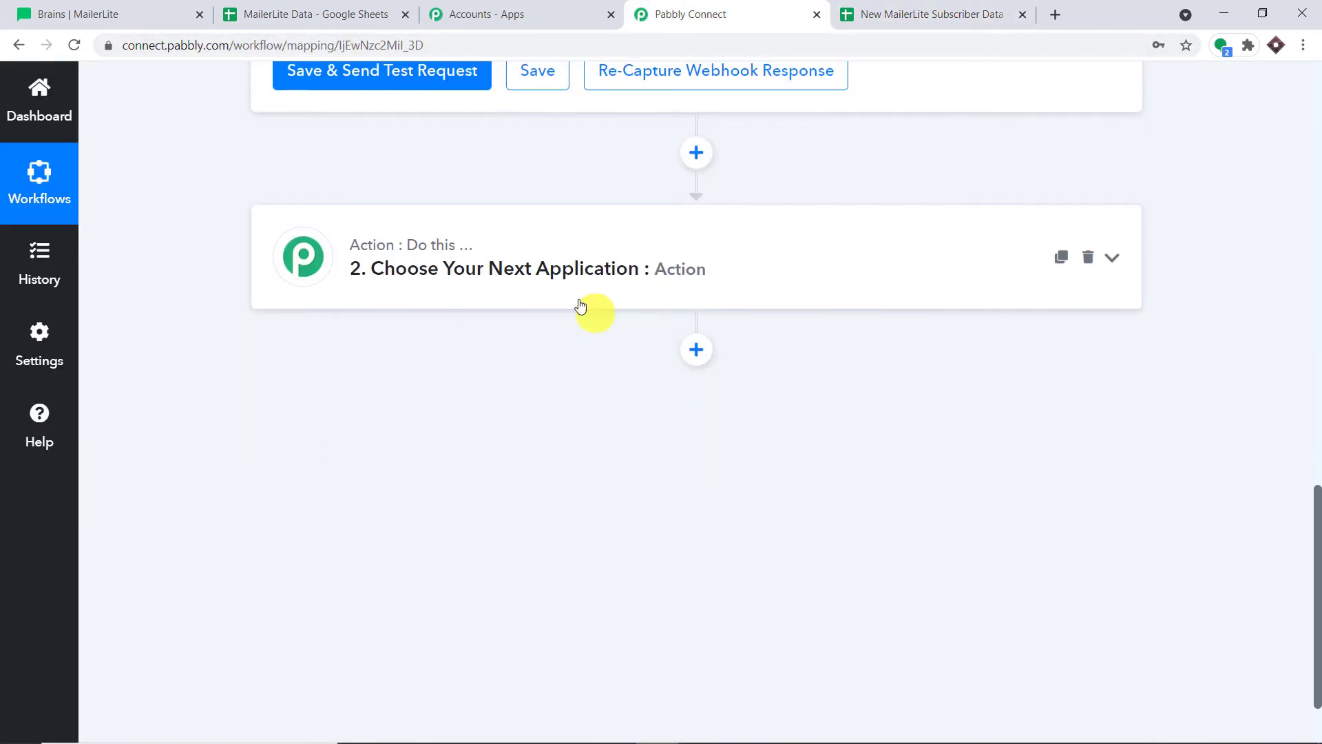
click(582, 269)
click(474, 389)
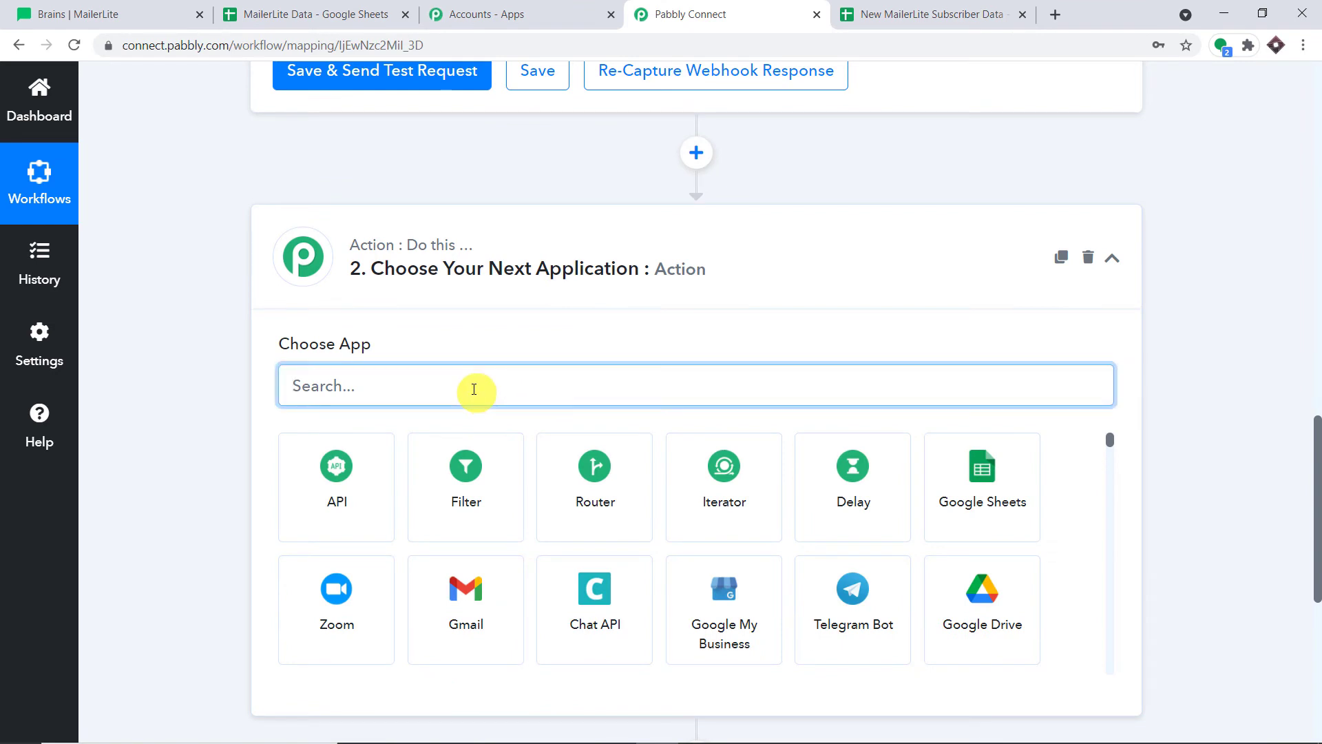
text(google she)
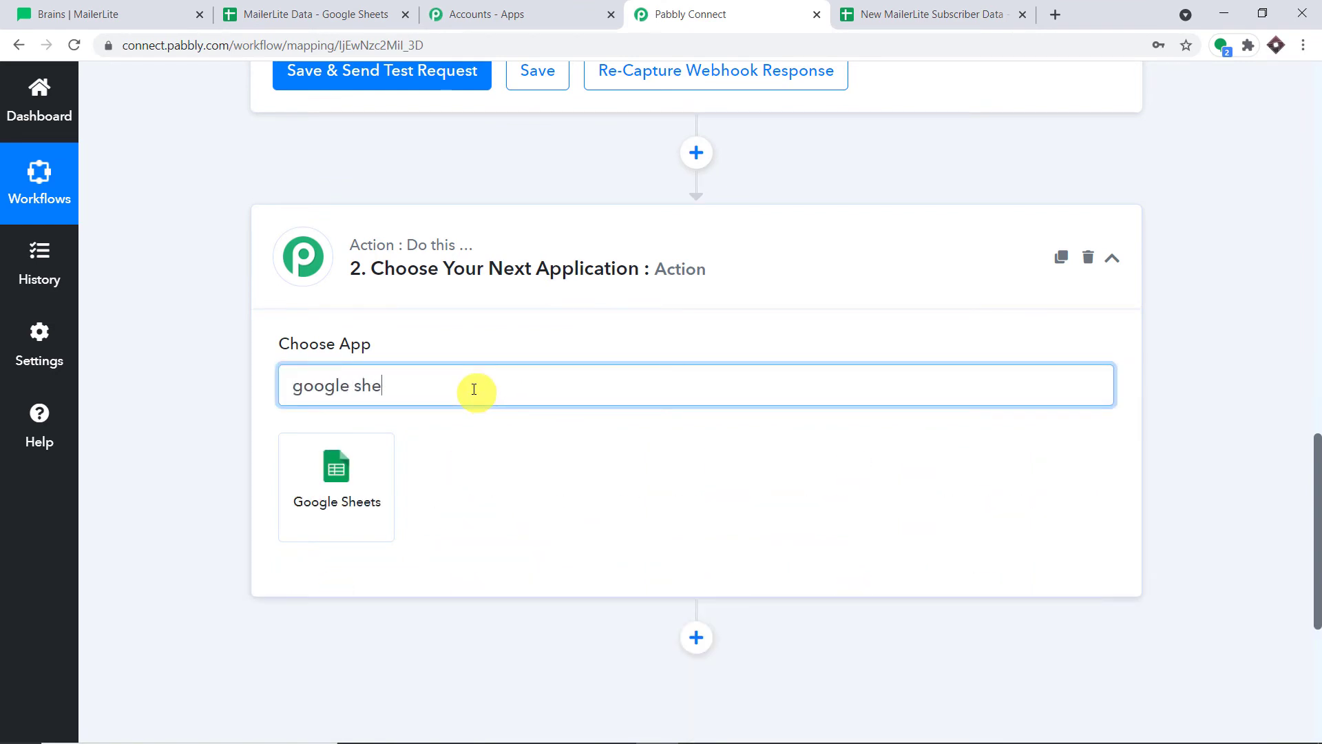
click(386, 468)
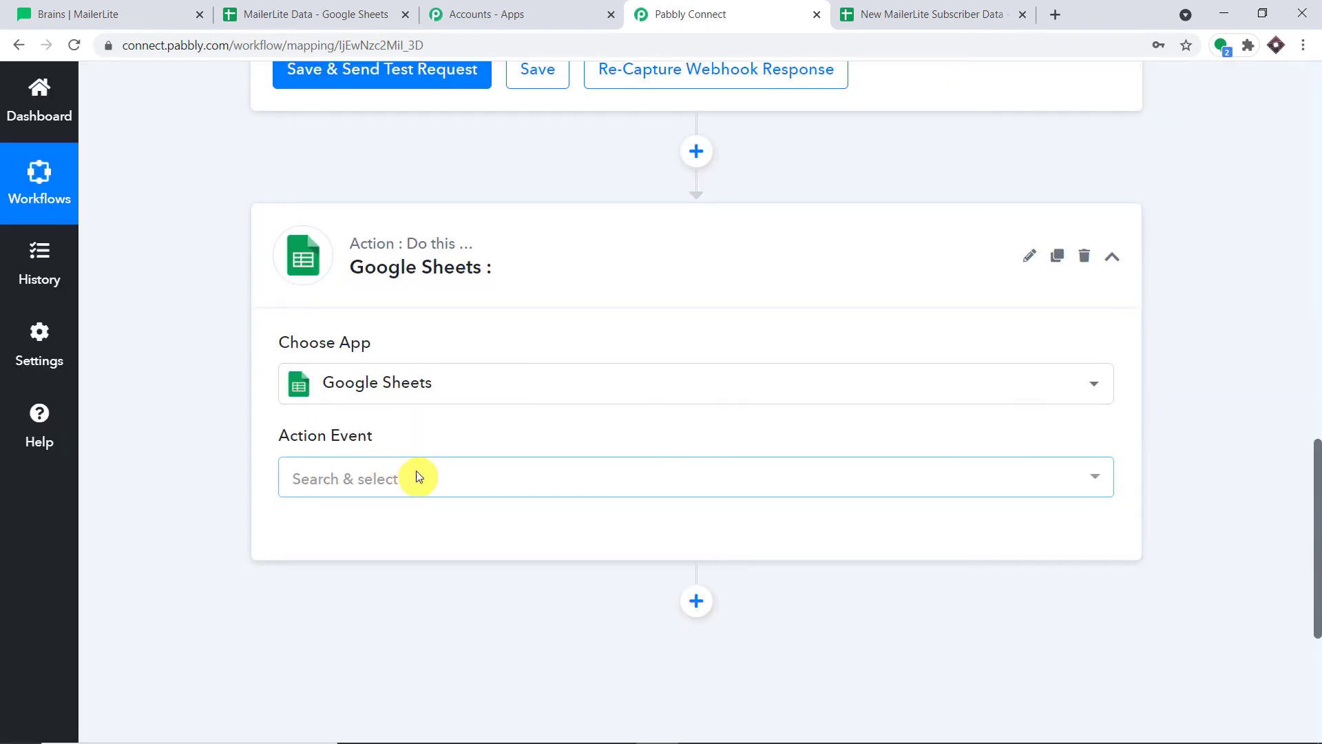
Set the action event to Add New Row and return to the subscriber spreadsheet
scroll(389, 335, down, 2)
click(383, 310)
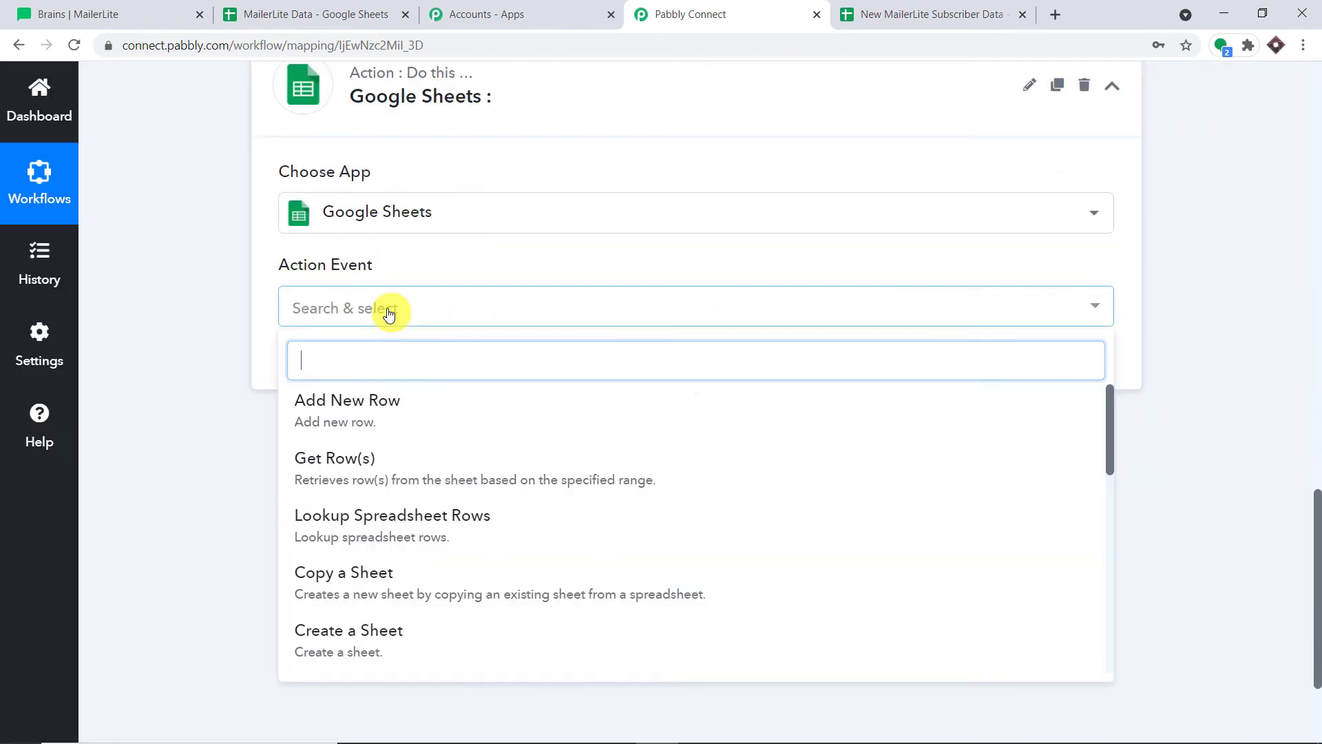
click(476, 406)
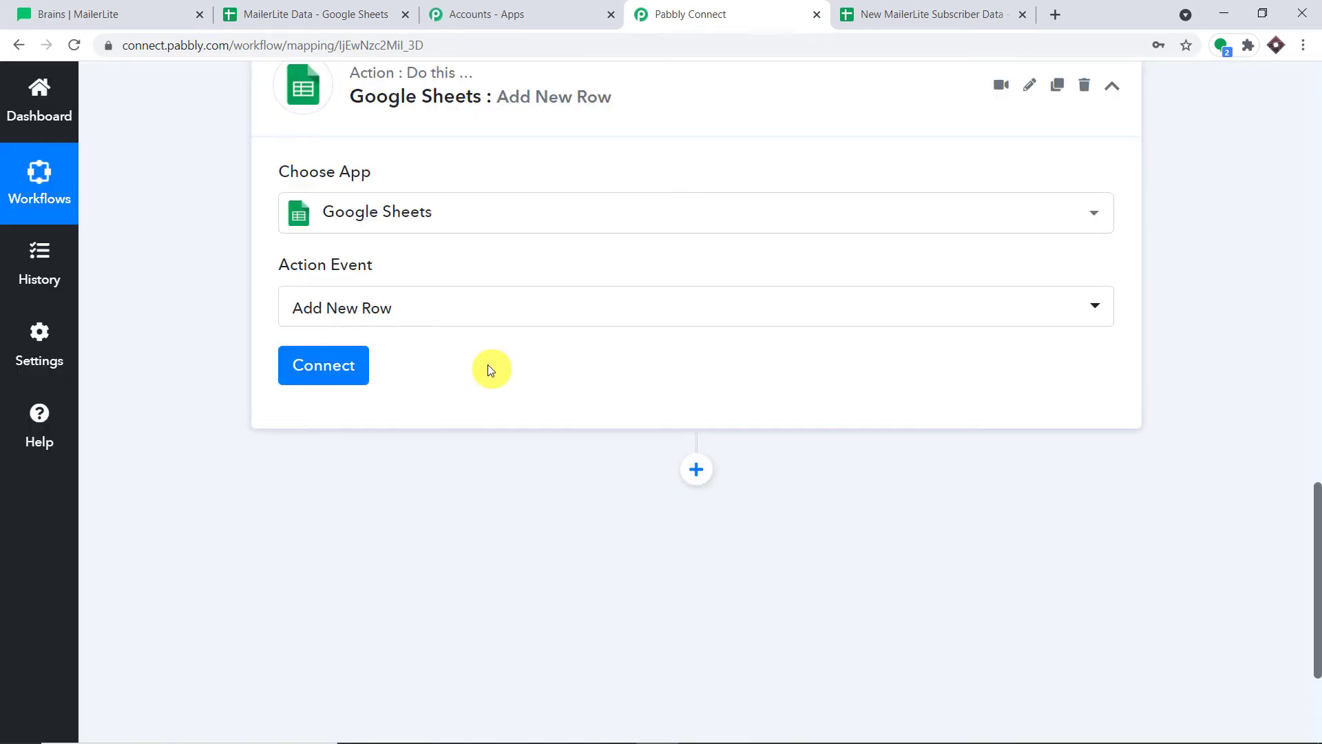
click(866, 14)
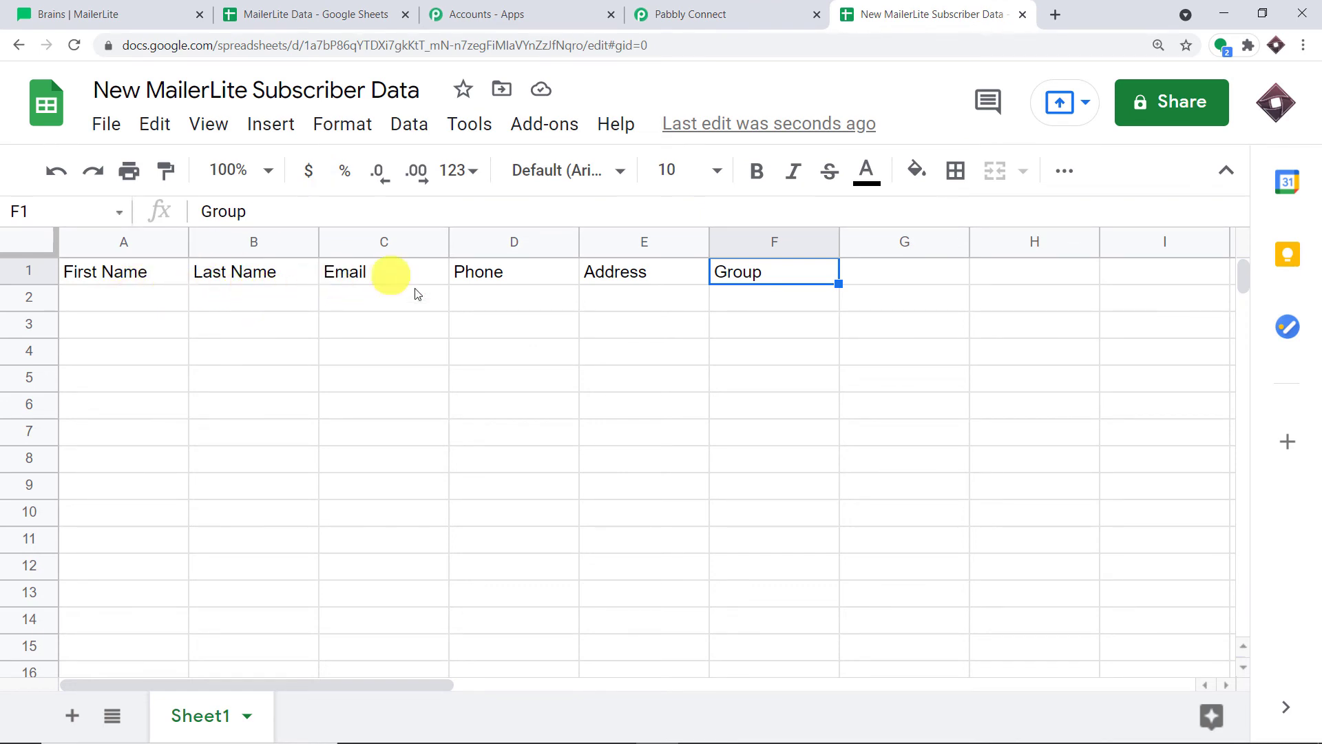
Check empty cells A2–F2 and row 2, then return to Pabbly Connect
click(88, 300)
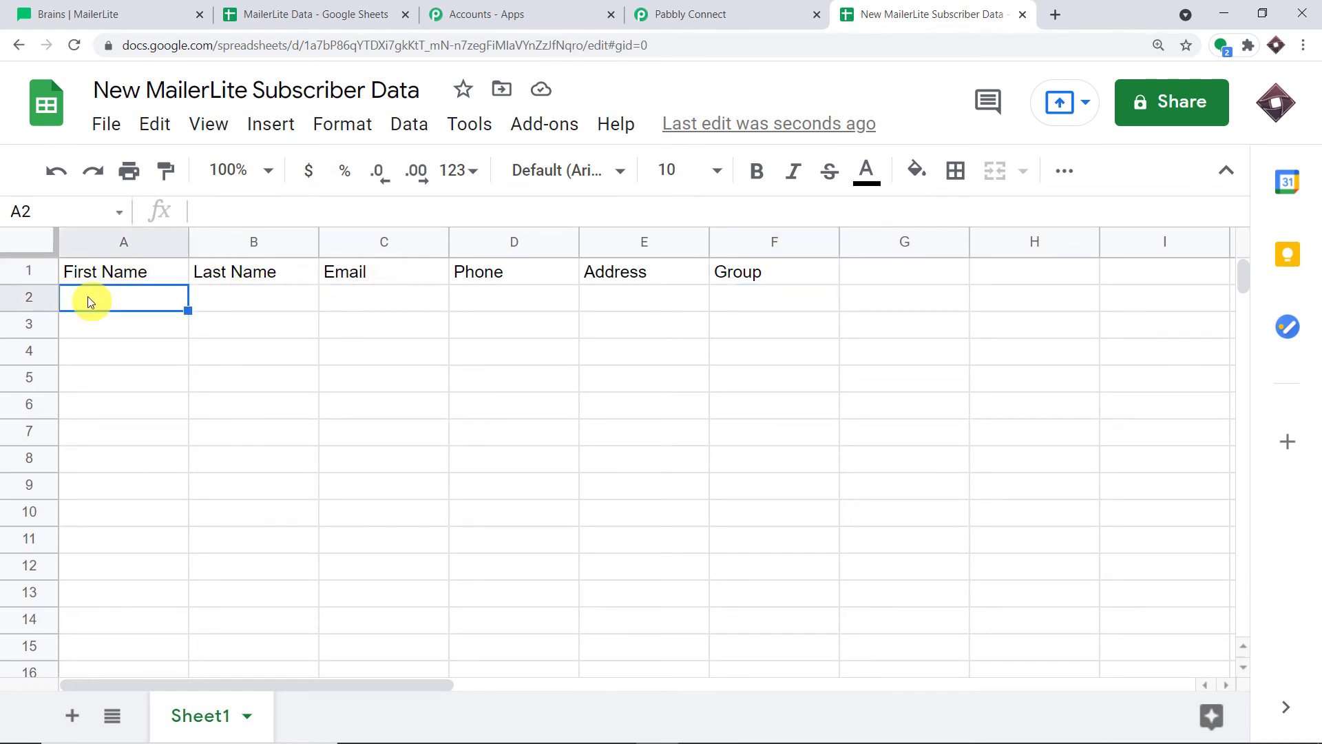
click(235, 297)
click(364, 294)
click(510, 298)
click(622, 302)
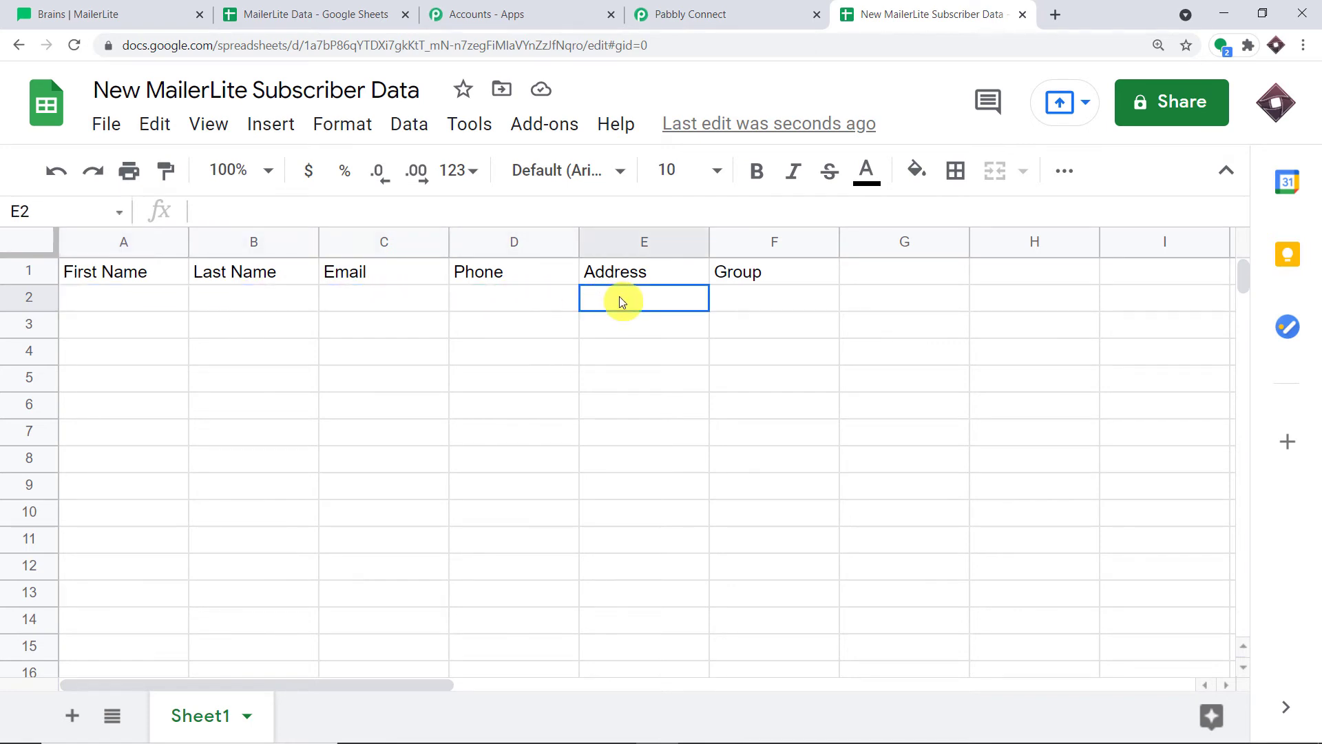
click(760, 298)
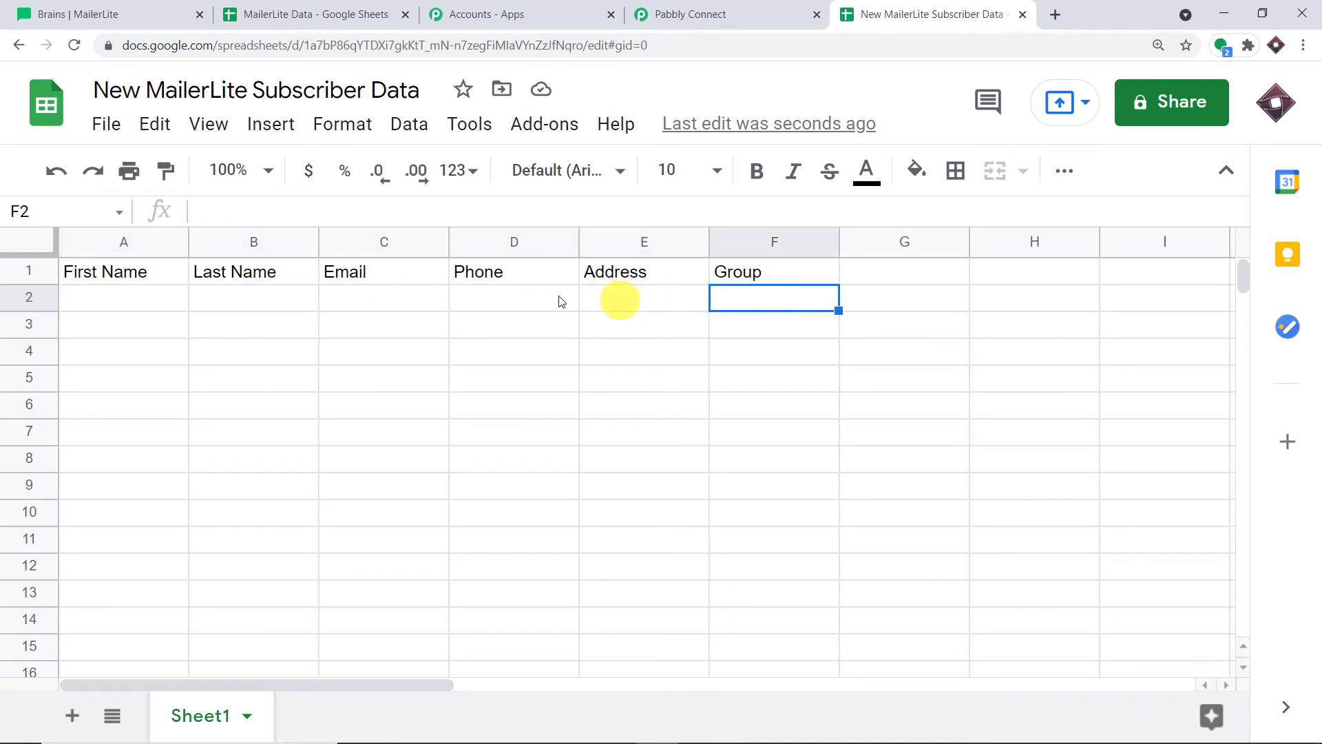
click(20, 300)
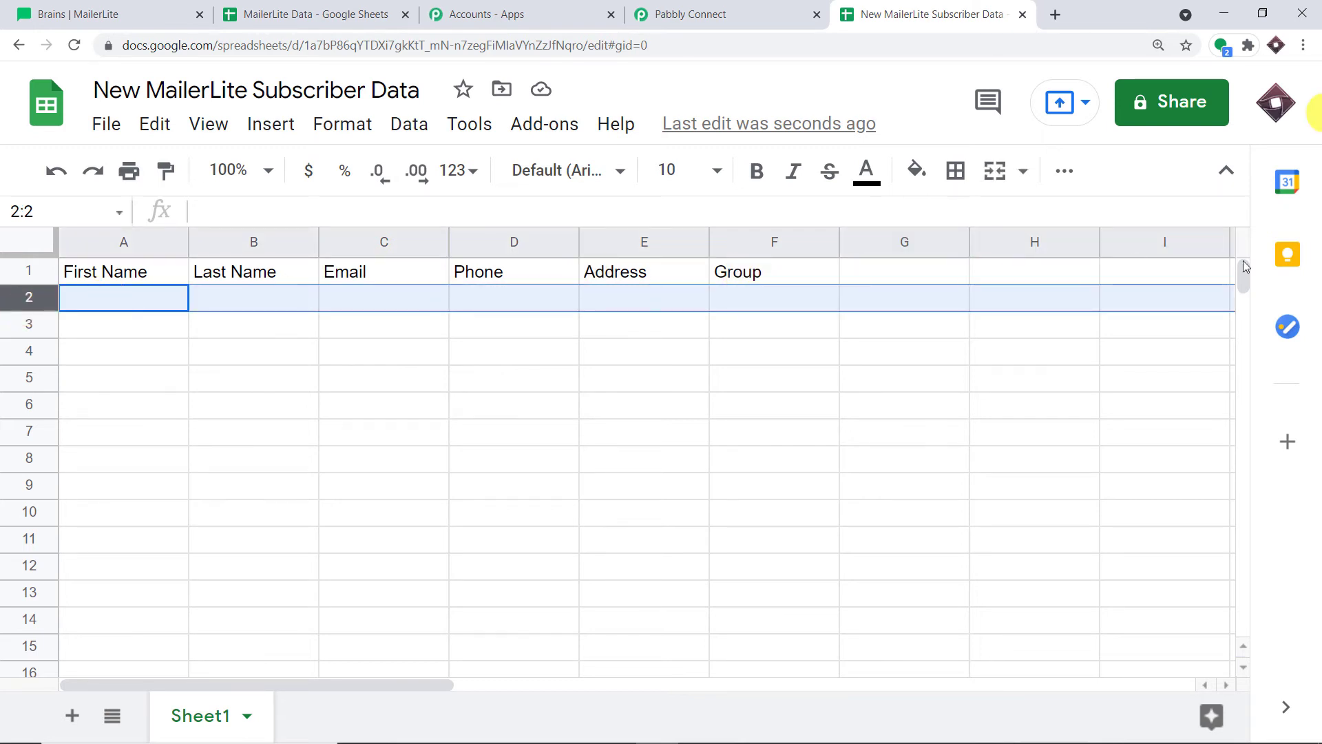
click(665, 14)
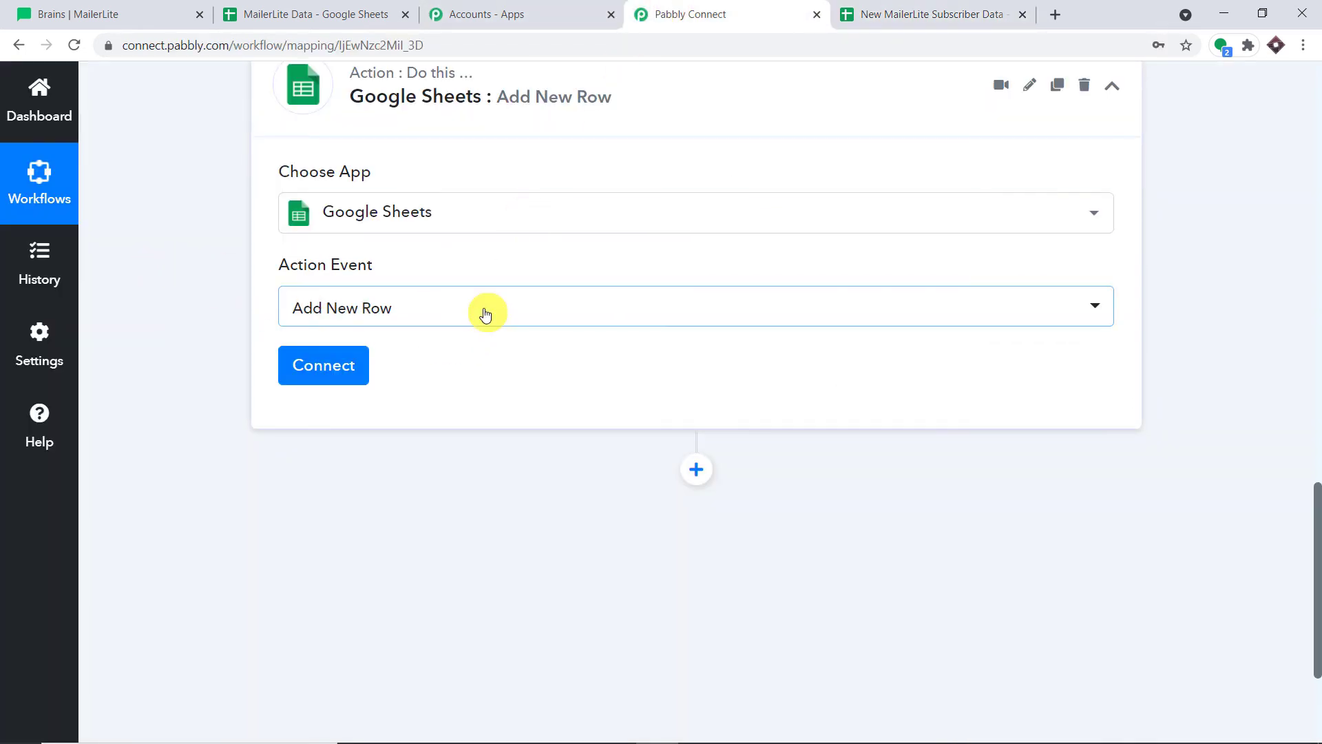
Create a new Google Sheets connection, sign in with the Google account and approve access
click(283, 380)
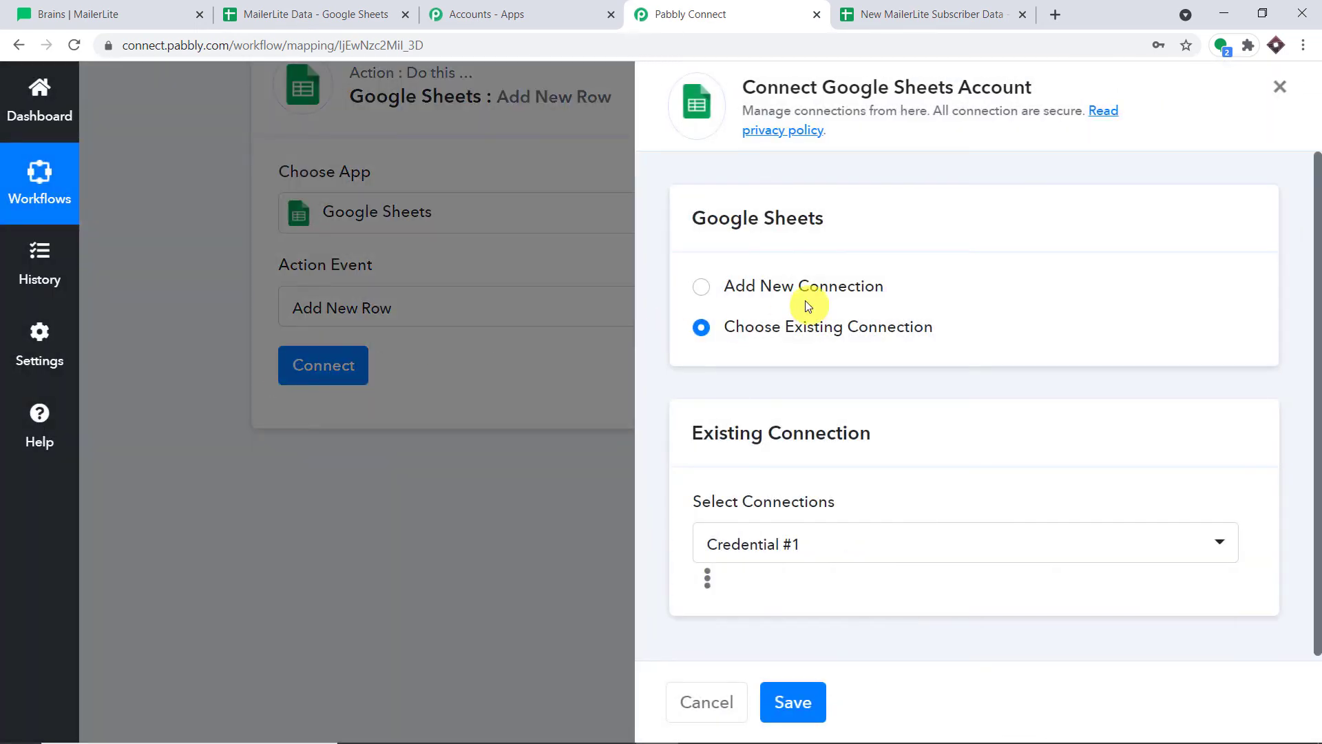
click(808, 289)
click(792, 513)
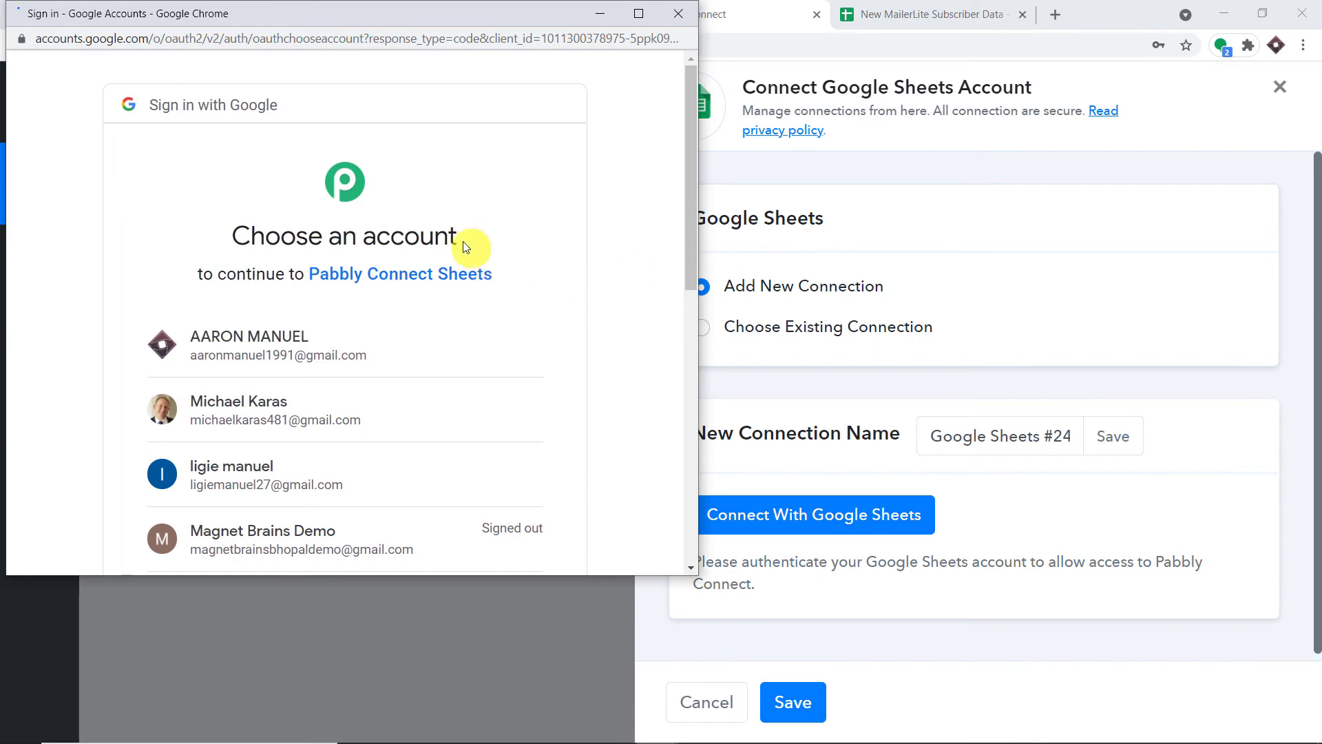
scroll(475, 318, down, 5)
scroll(473, 319, up, 5)
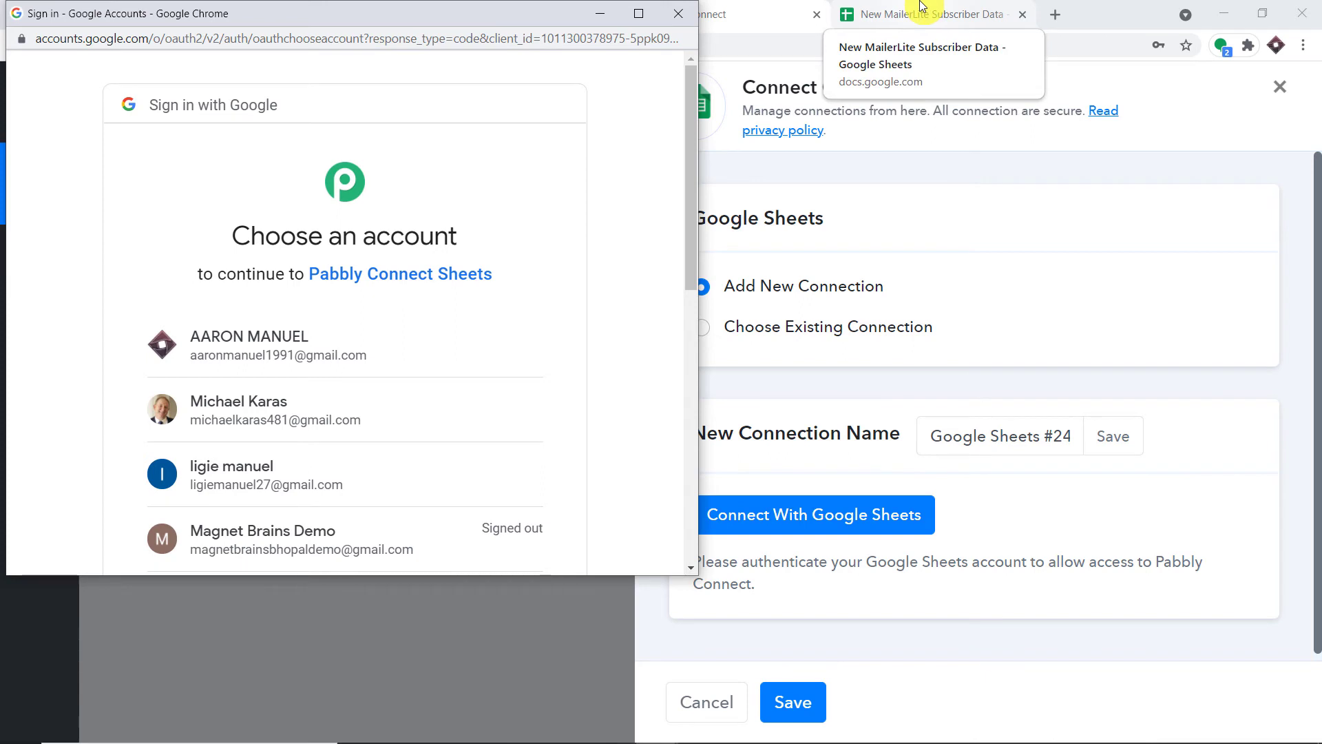
click(361, 340)
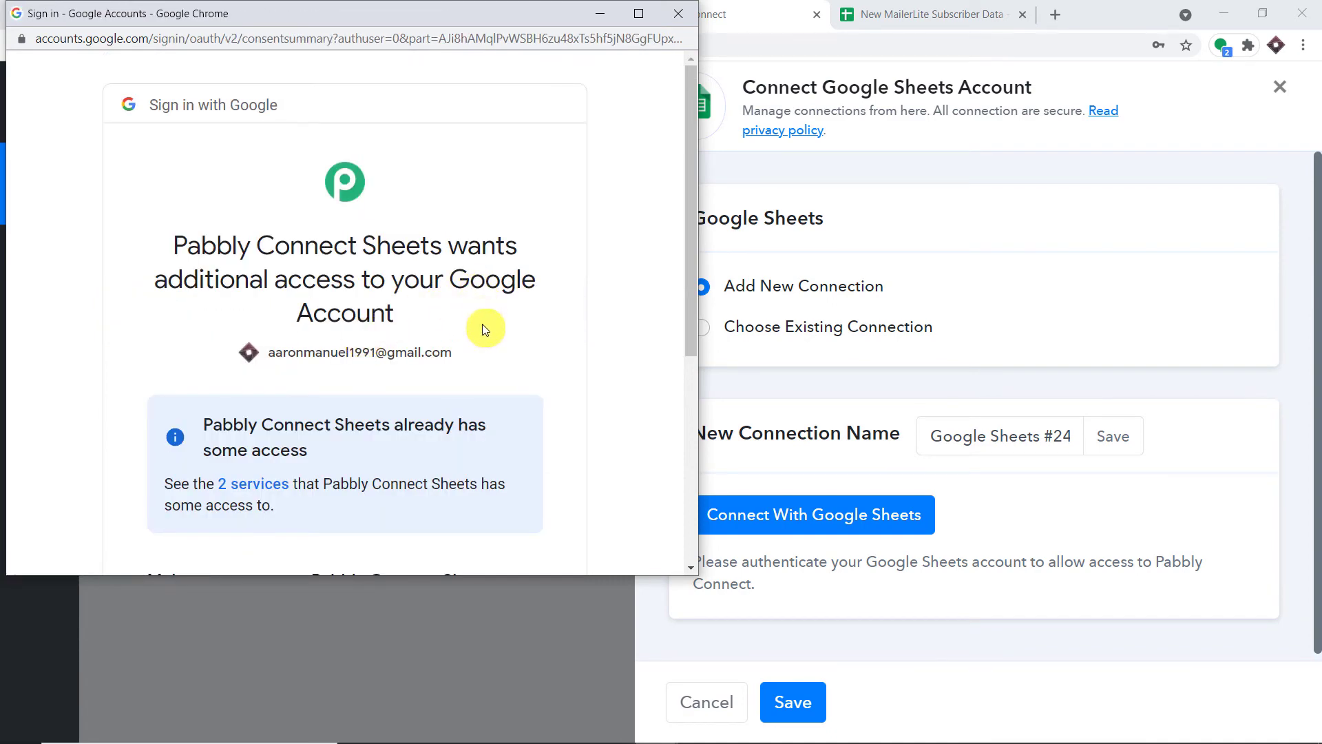
scroll(486, 332, down, 5)
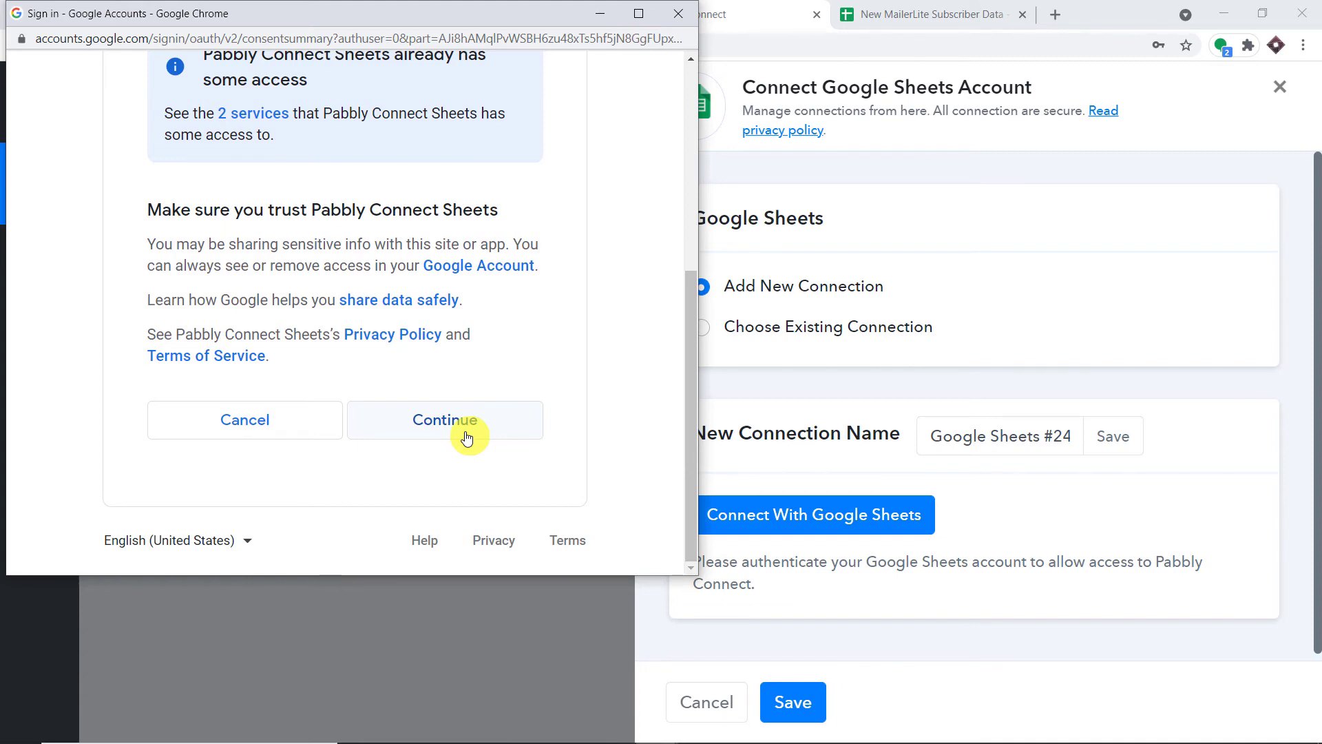
click(466, 435)
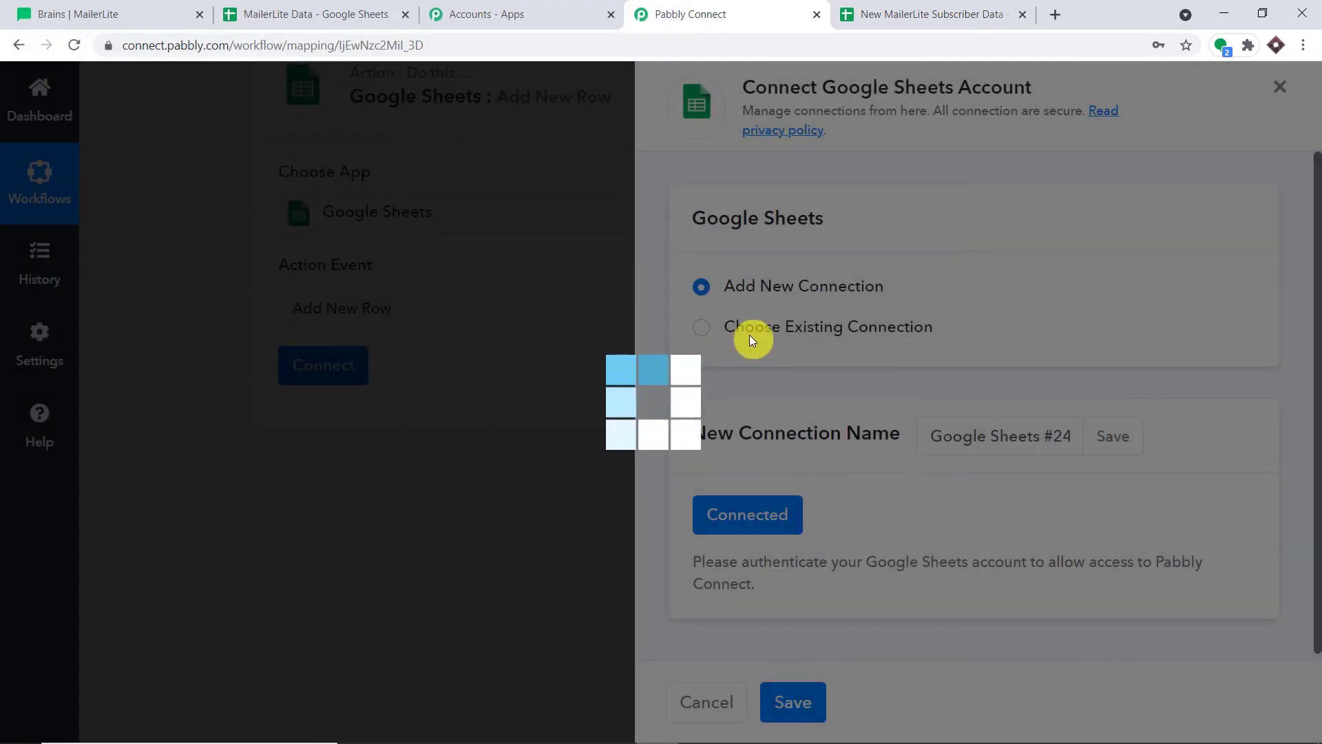
Keep New MailerLite Subscriber Data selected as the target spreadsheet
scroll(764, 329, down, 4)
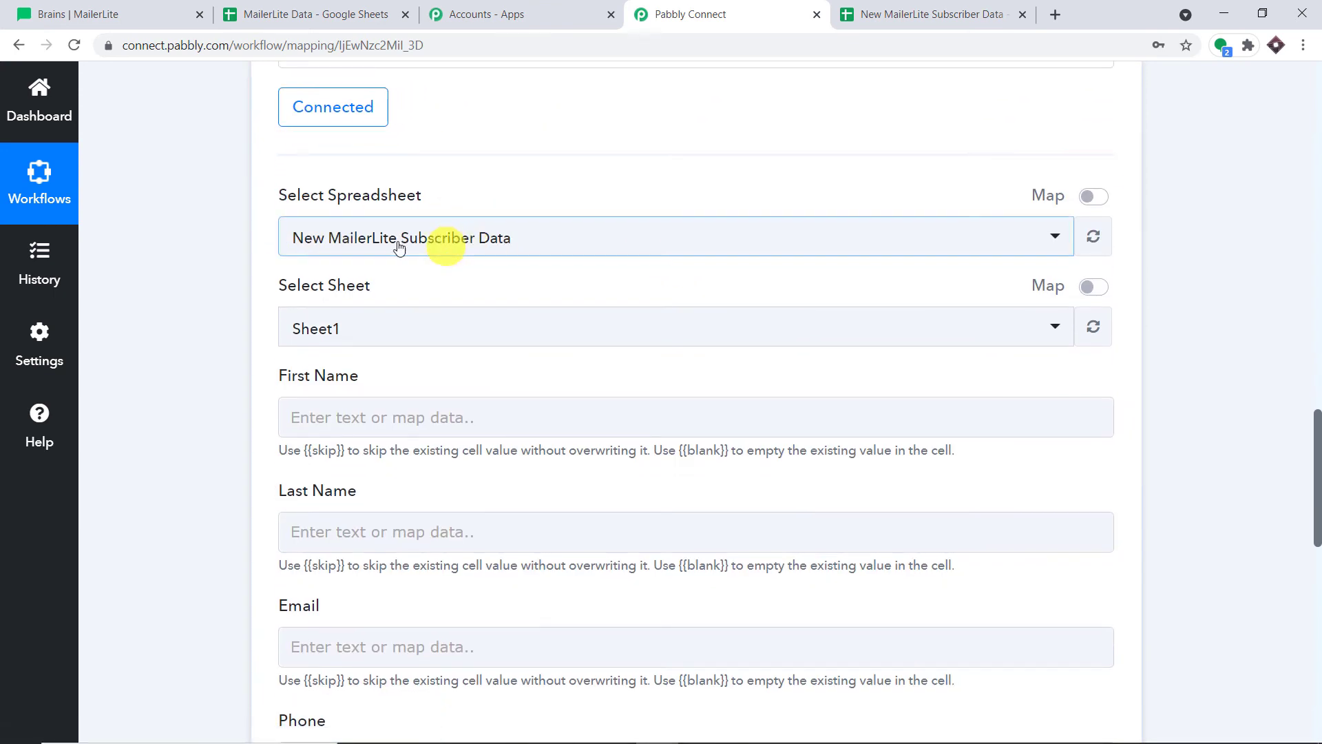
click(916, 13)
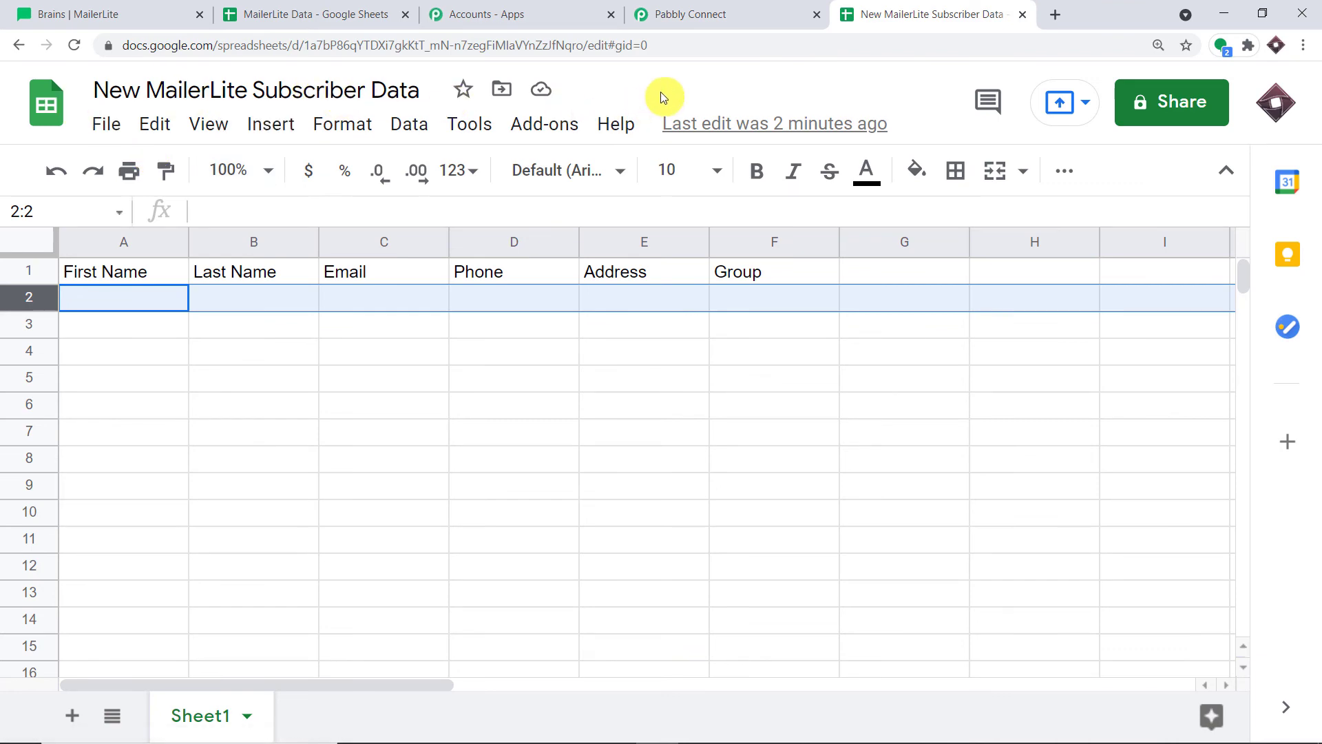
click(729, 14)
click(449, 241)
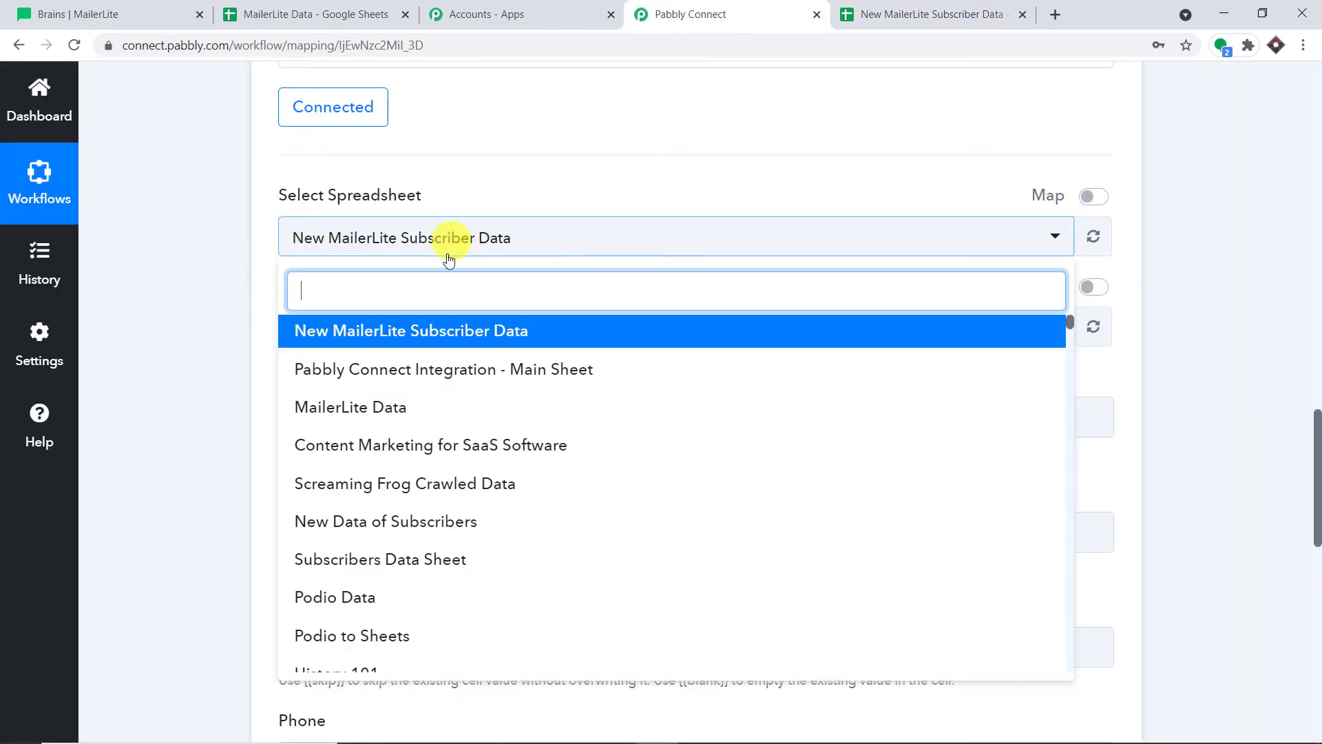
scroll(472, 393, down, 10)
scroll(474, 406, down, 8)
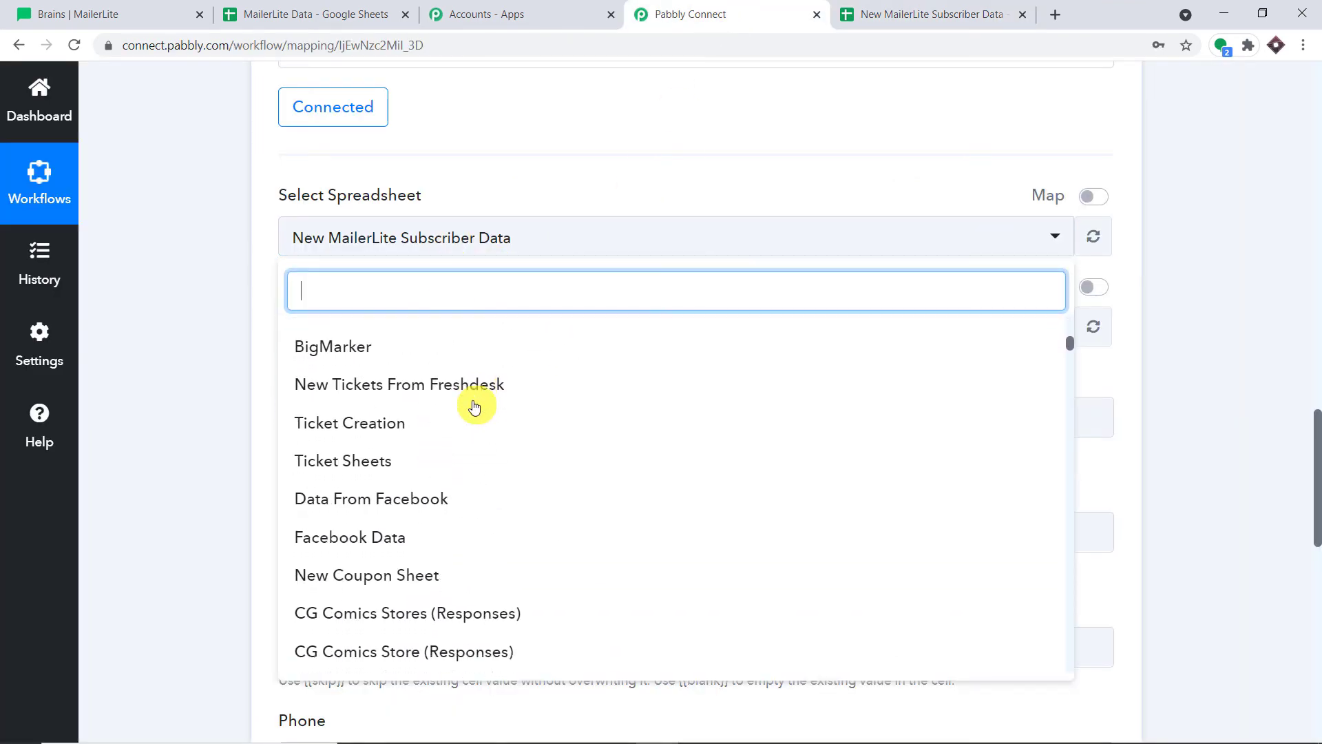
scroll(474, 406, up, 20)
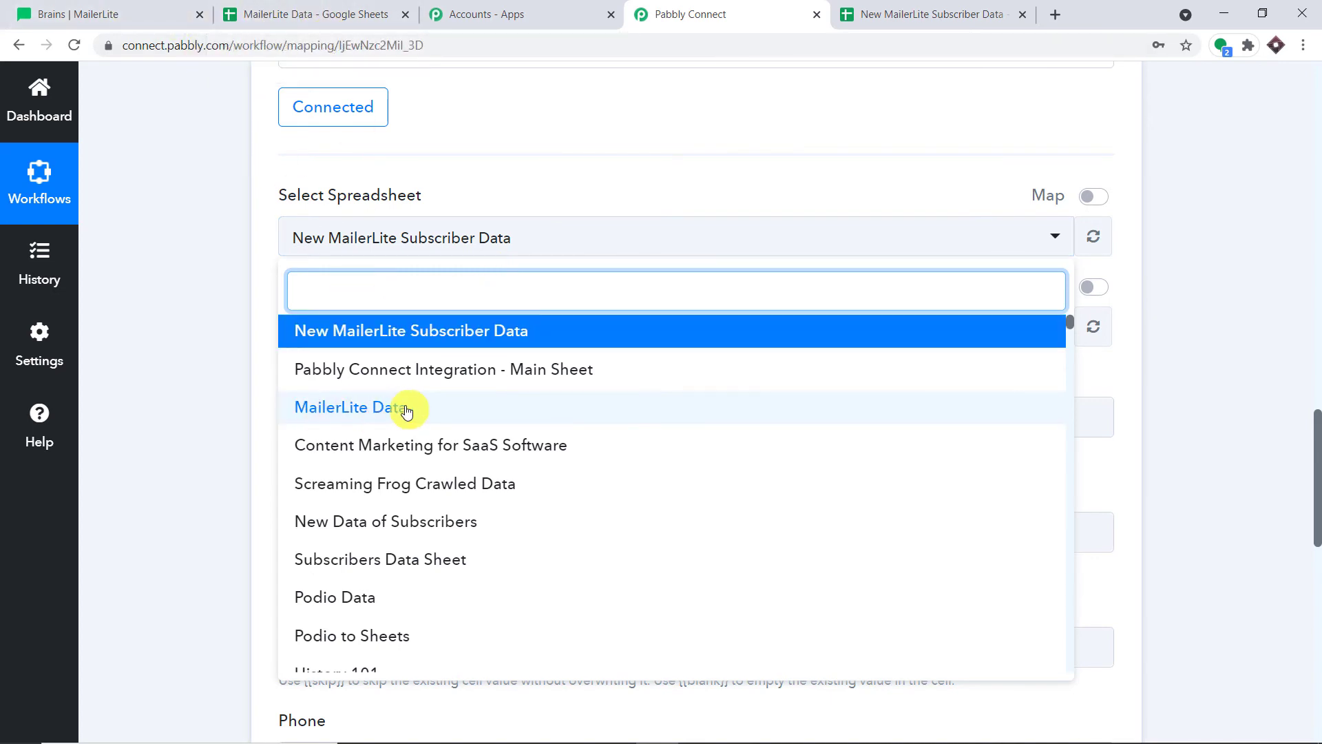
click(428, 342)
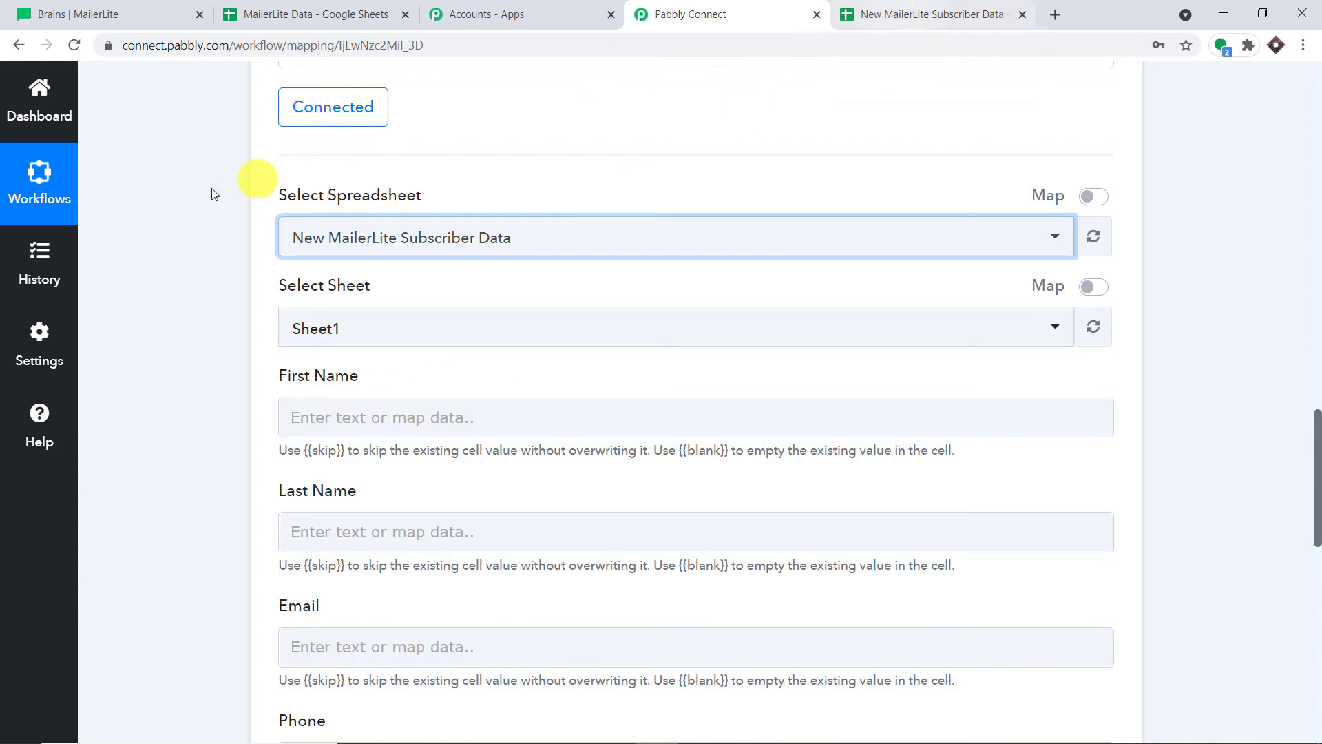
scroll(477, 248, down, 1)
scroll(476, 245, down, 1)
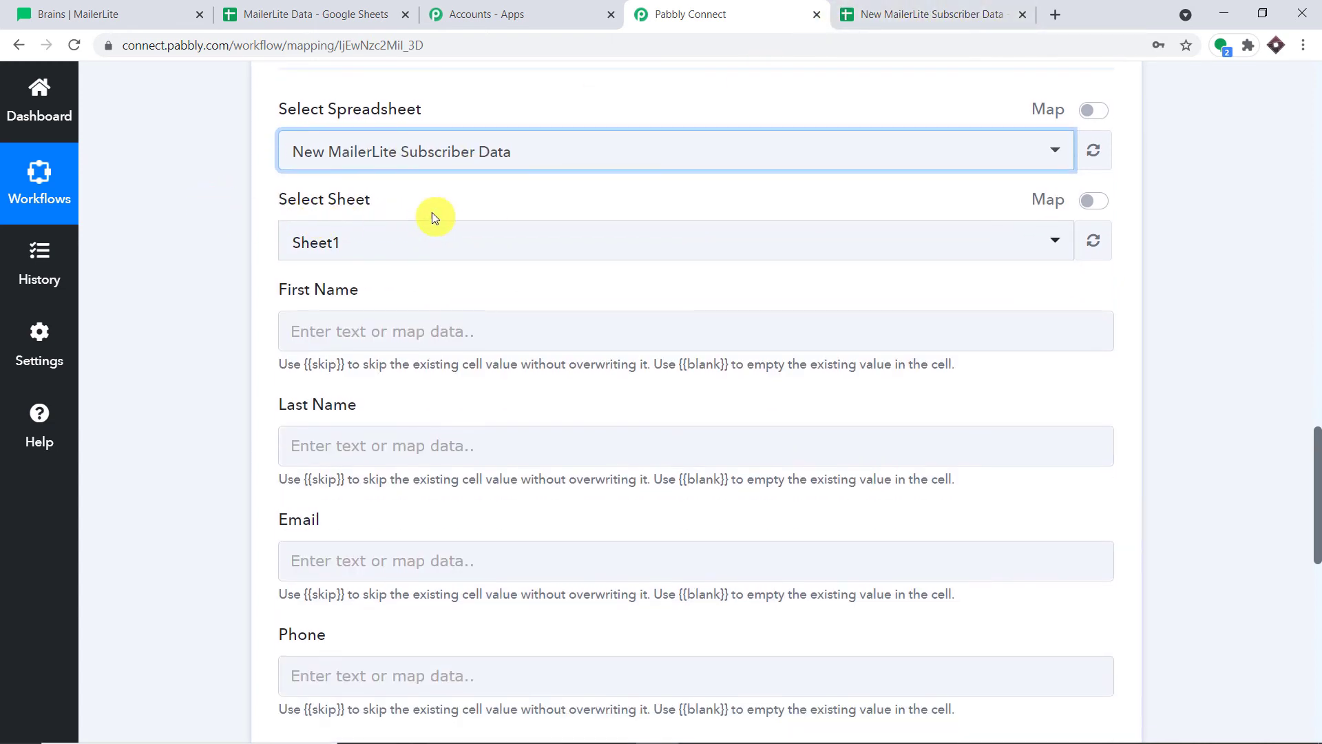
Compare the spreadsheet's sheet name and columns against the Add New Row mapping form
click(930, 14)
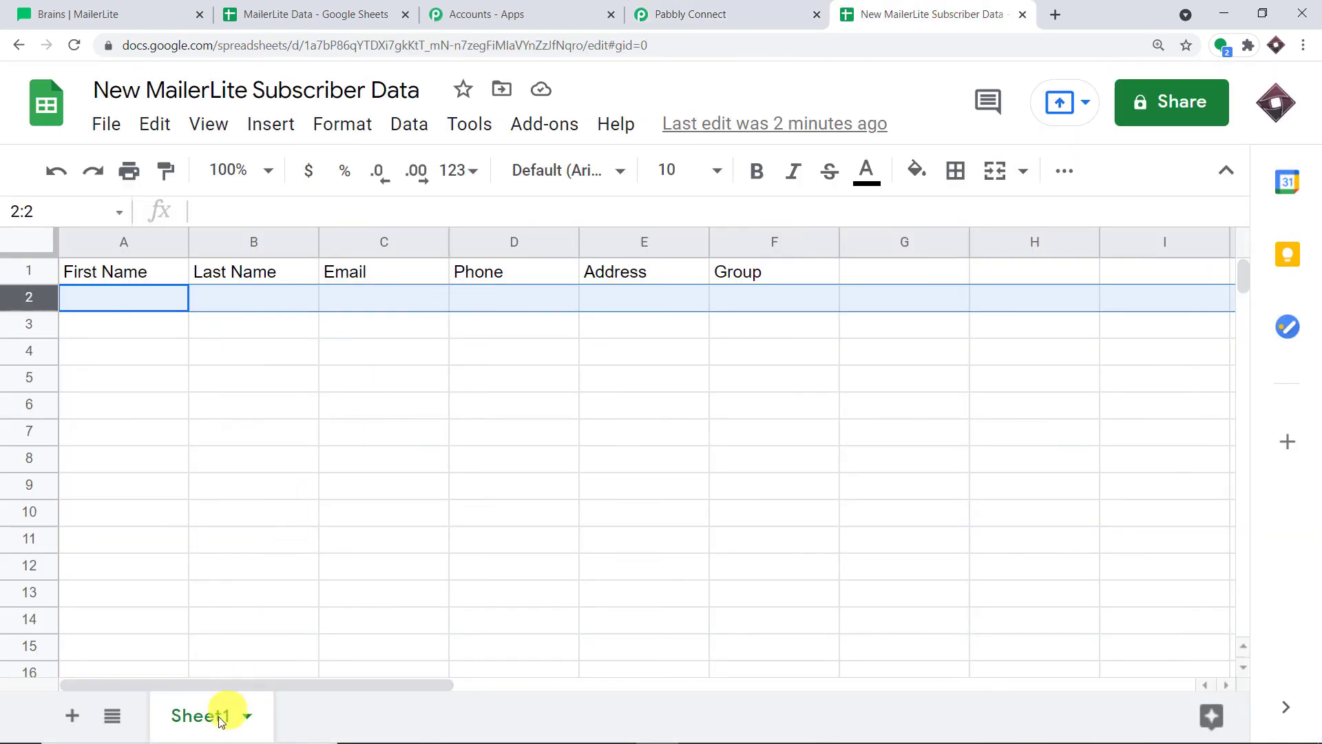
click(700, 12)
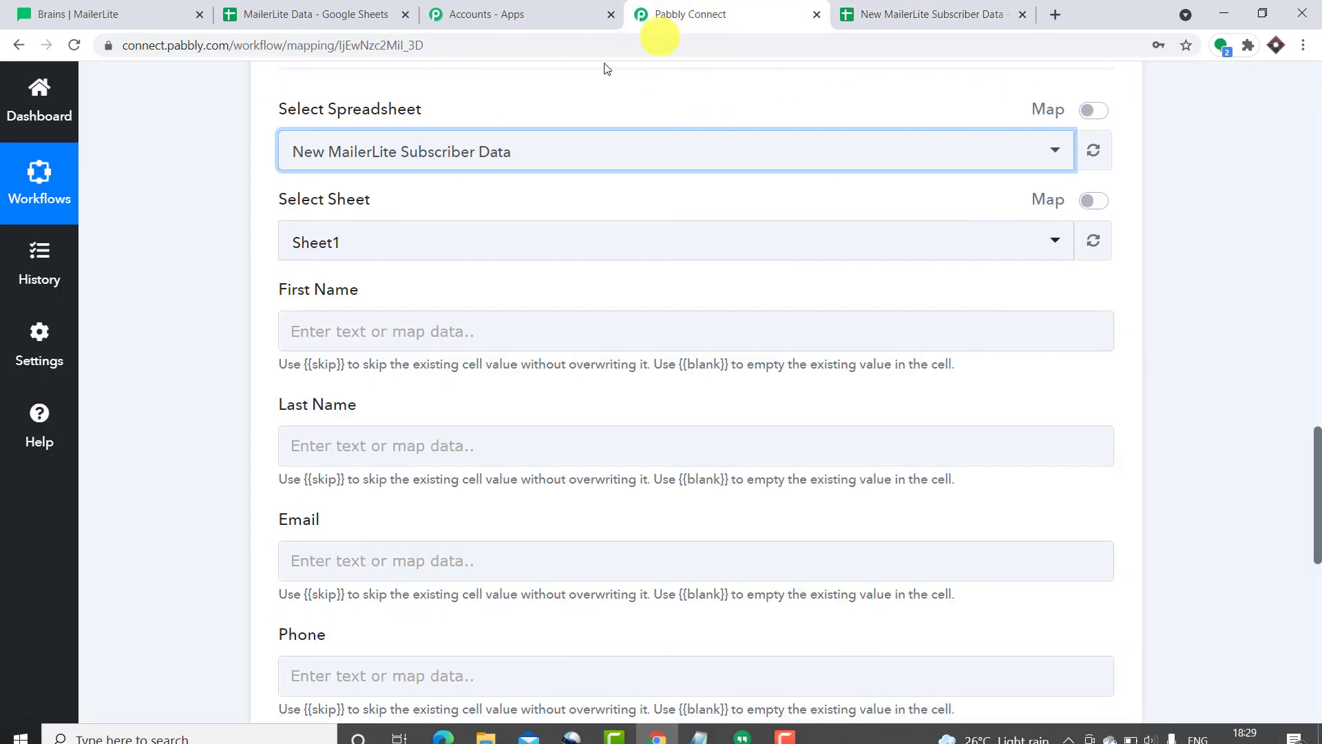
click(929, 14)
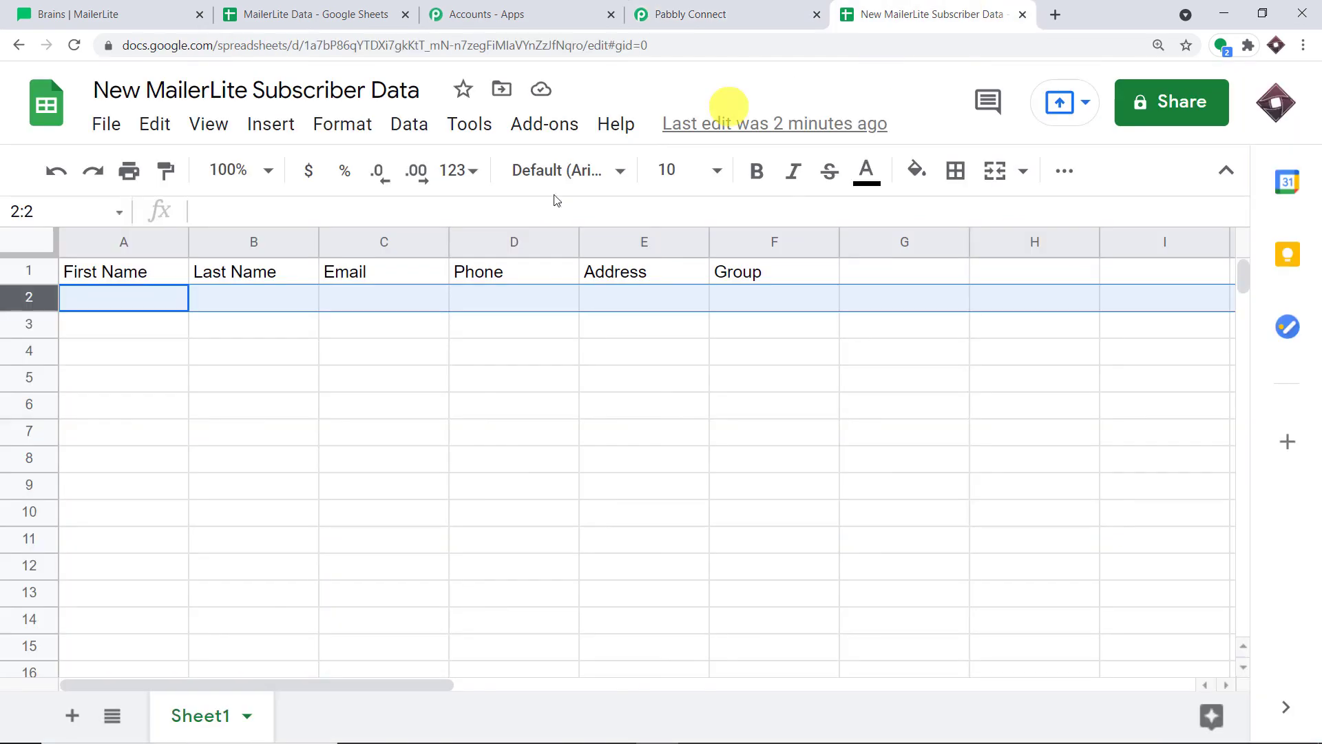
click(713, 12)
scroll(544, 121, down, 4)
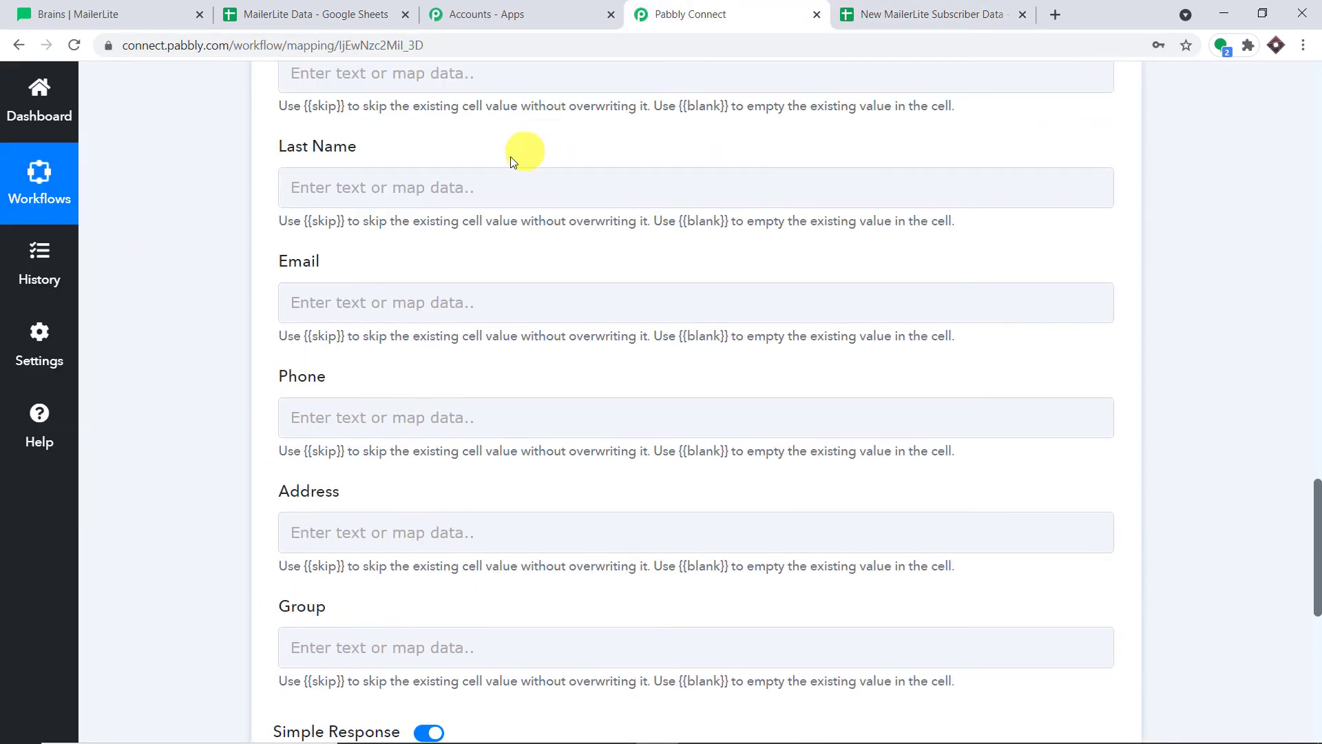
scroll(482, 176, up, 1)
click(324, 166)
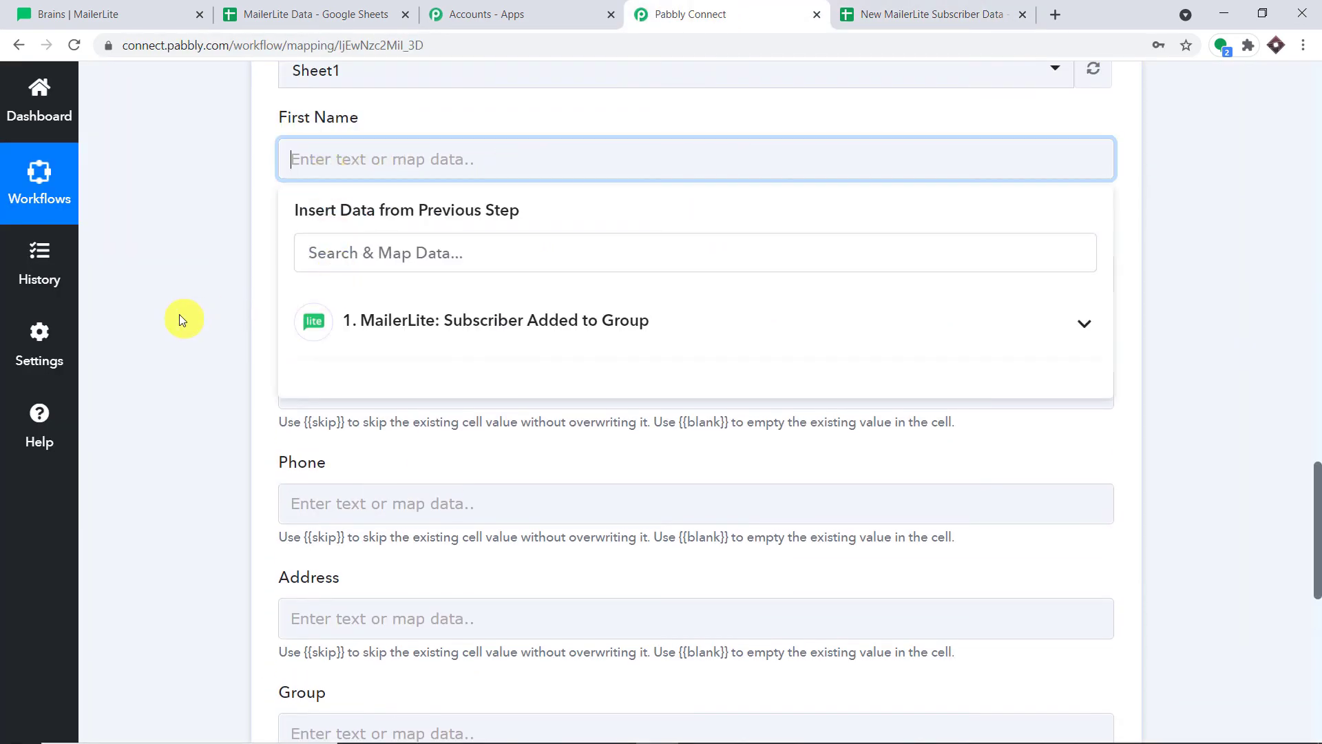
click(183, 316)
Review the sheet's six columns: First Name, Last Name, Email, Phone, Address and Group
scroll(307, 375, down, 4)
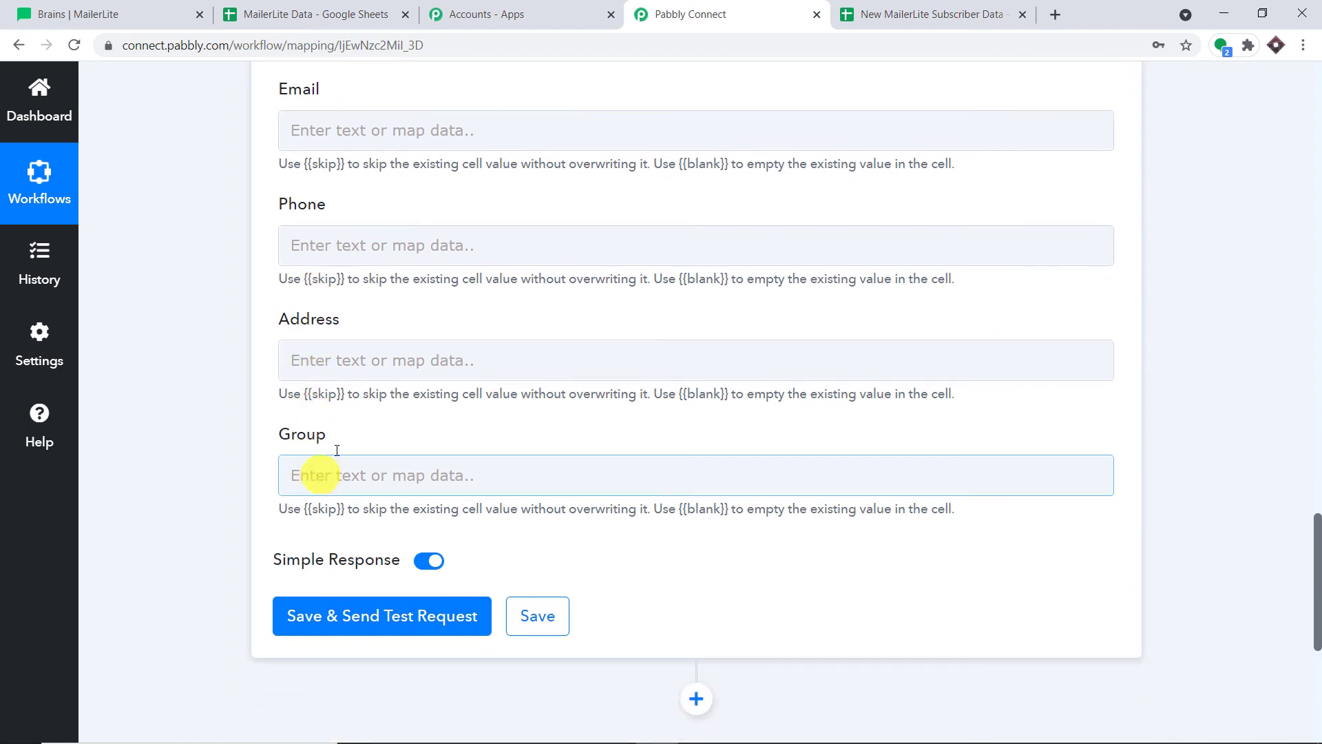
click(908, 6)
click(139, 299)
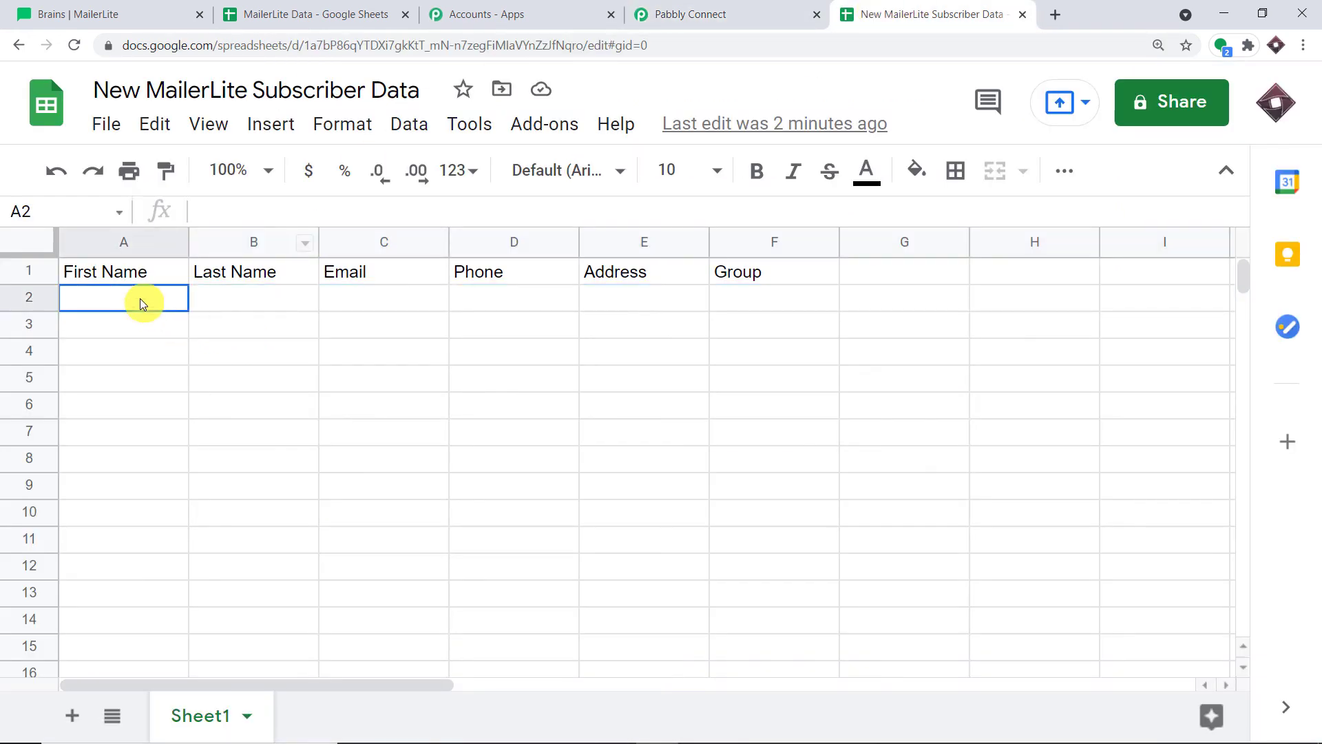
click(276, 301)
click(406, 302)
click(544, 303)
click(666, 307)
click(757, 300)
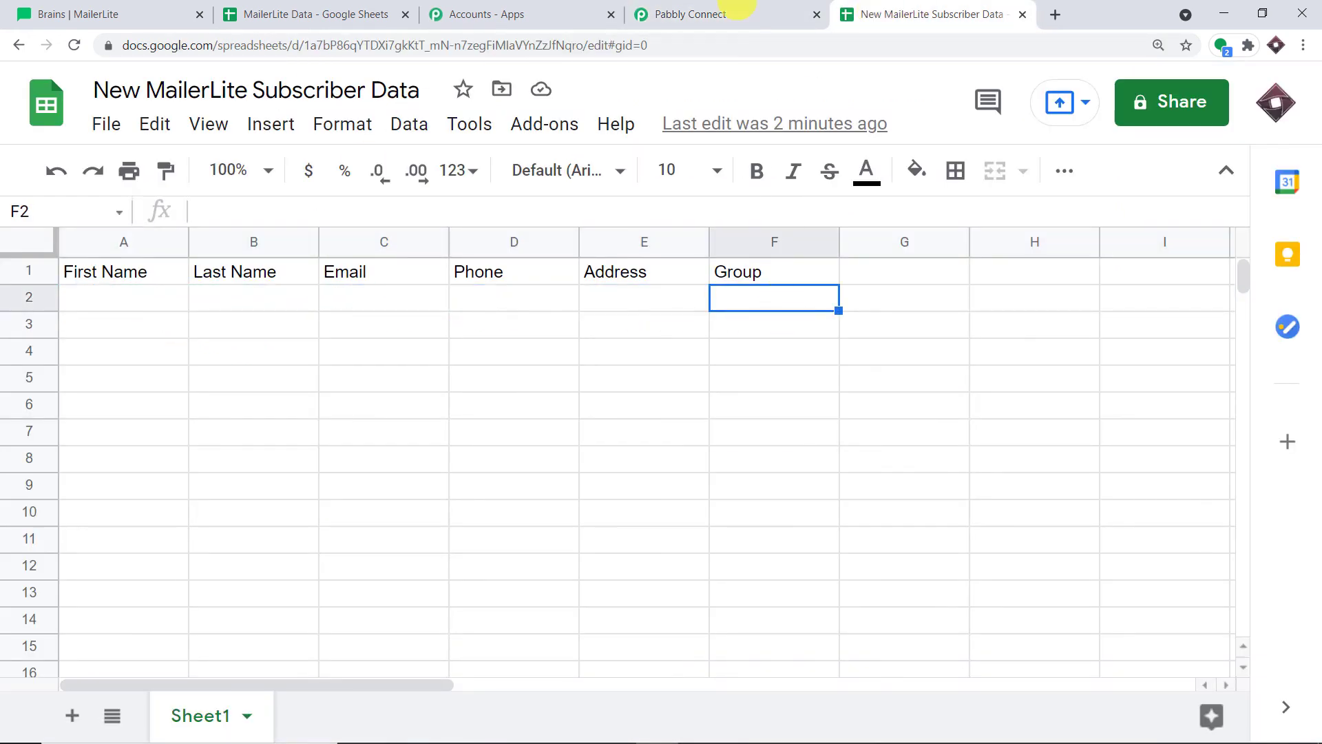
click(691, 14)
scroll(433, 303, up, 3)
scroll(365, 255, up, 1)
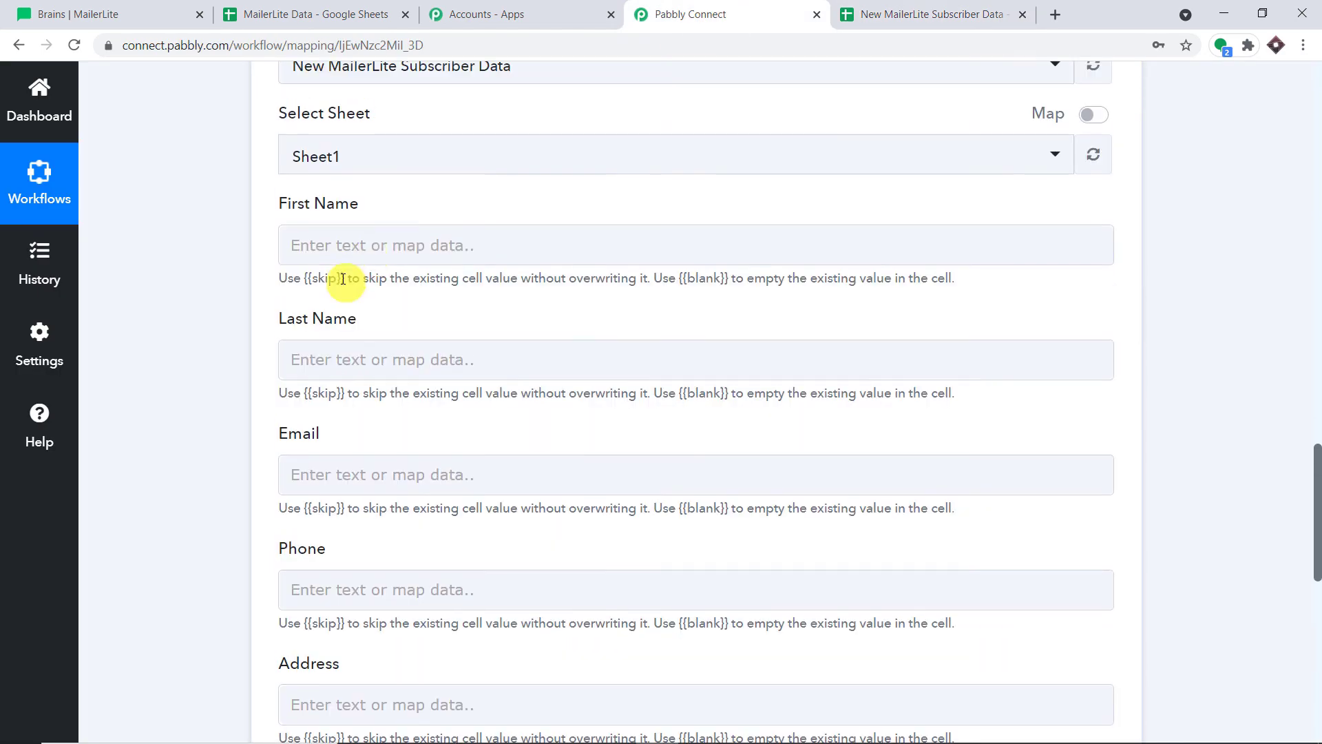
Locate the subscriber's first name in the MailerLite test data
click(321, 245)
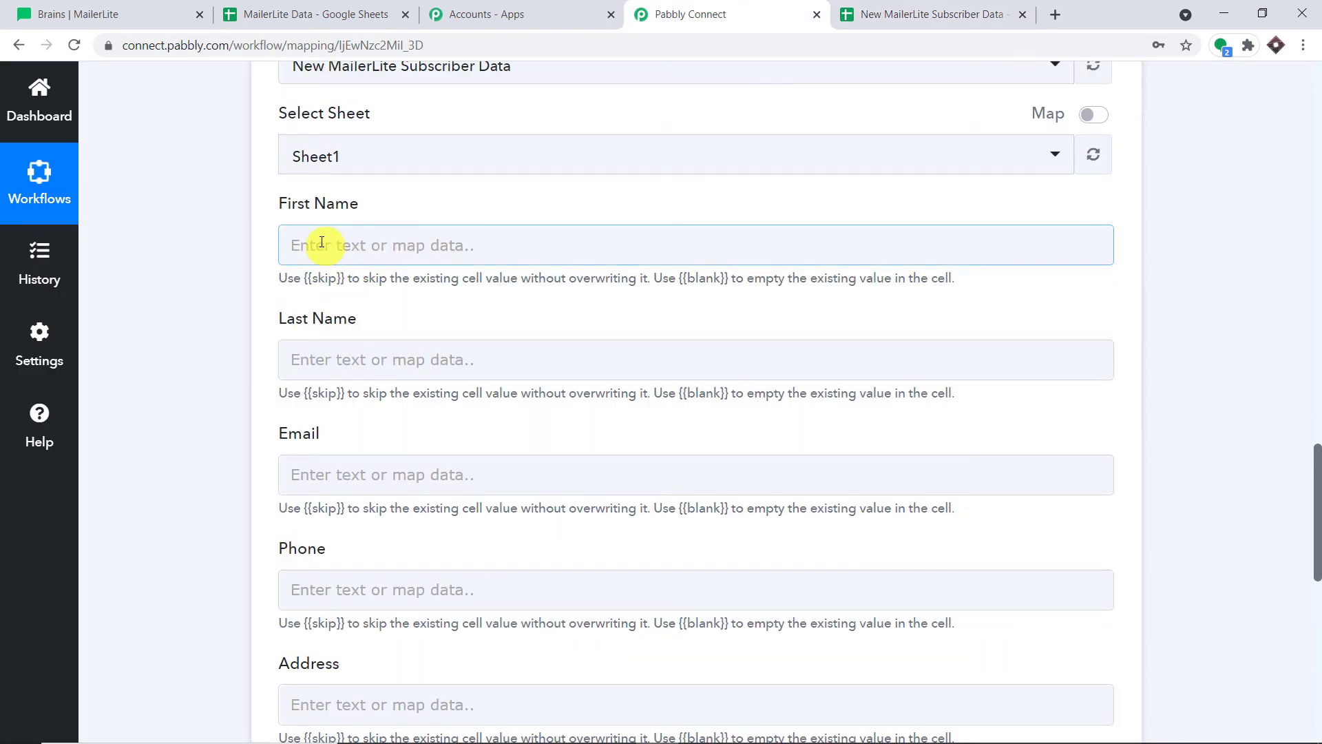
click(1165, 263)
scroll(1292, 261, up, 7)
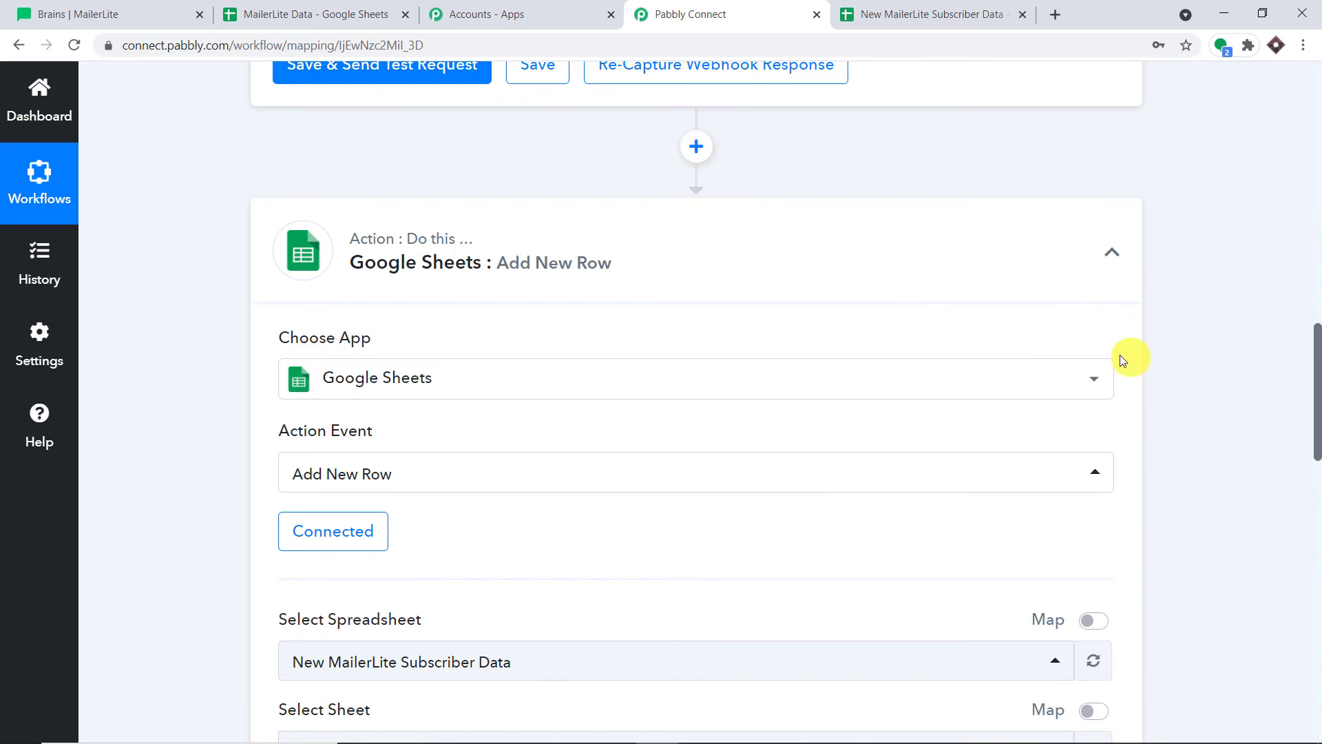
scroll(1120, 354, up, 10)
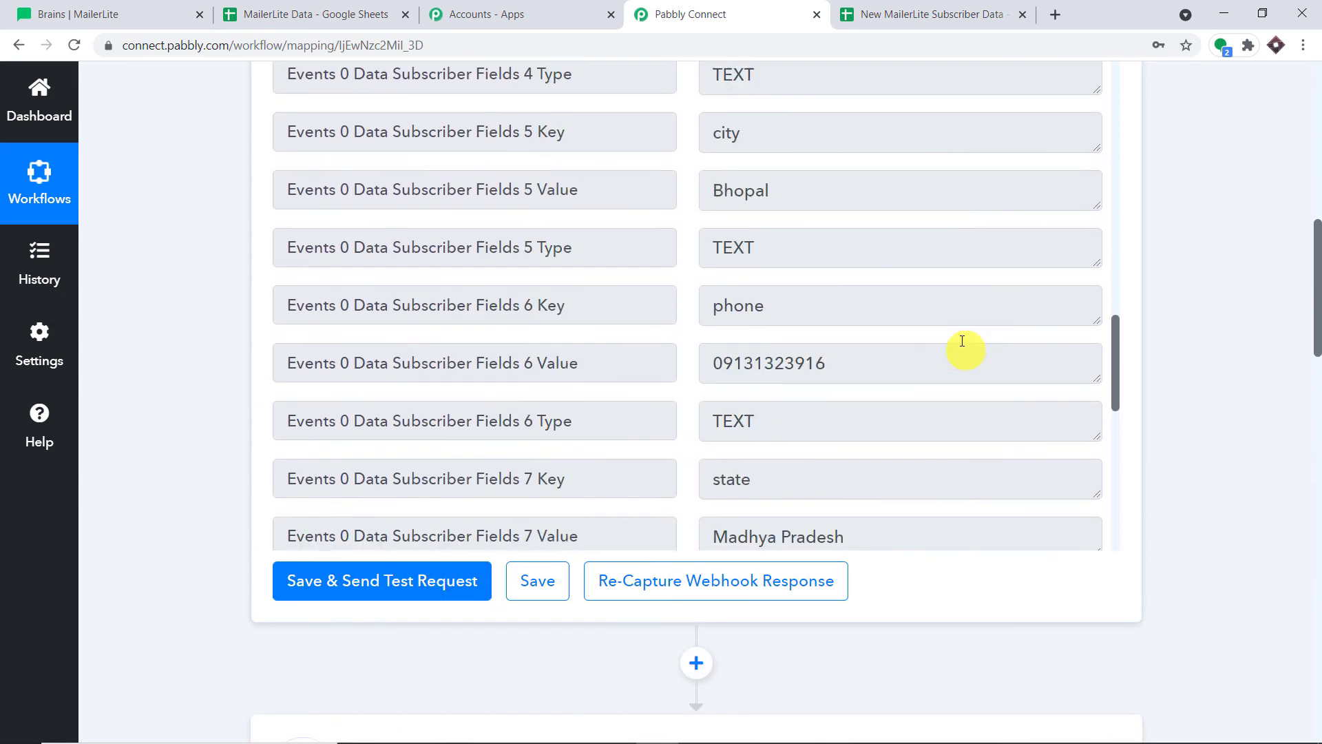
scroll(962, 341, up, 12)
scroll(814, 337, down, 1)
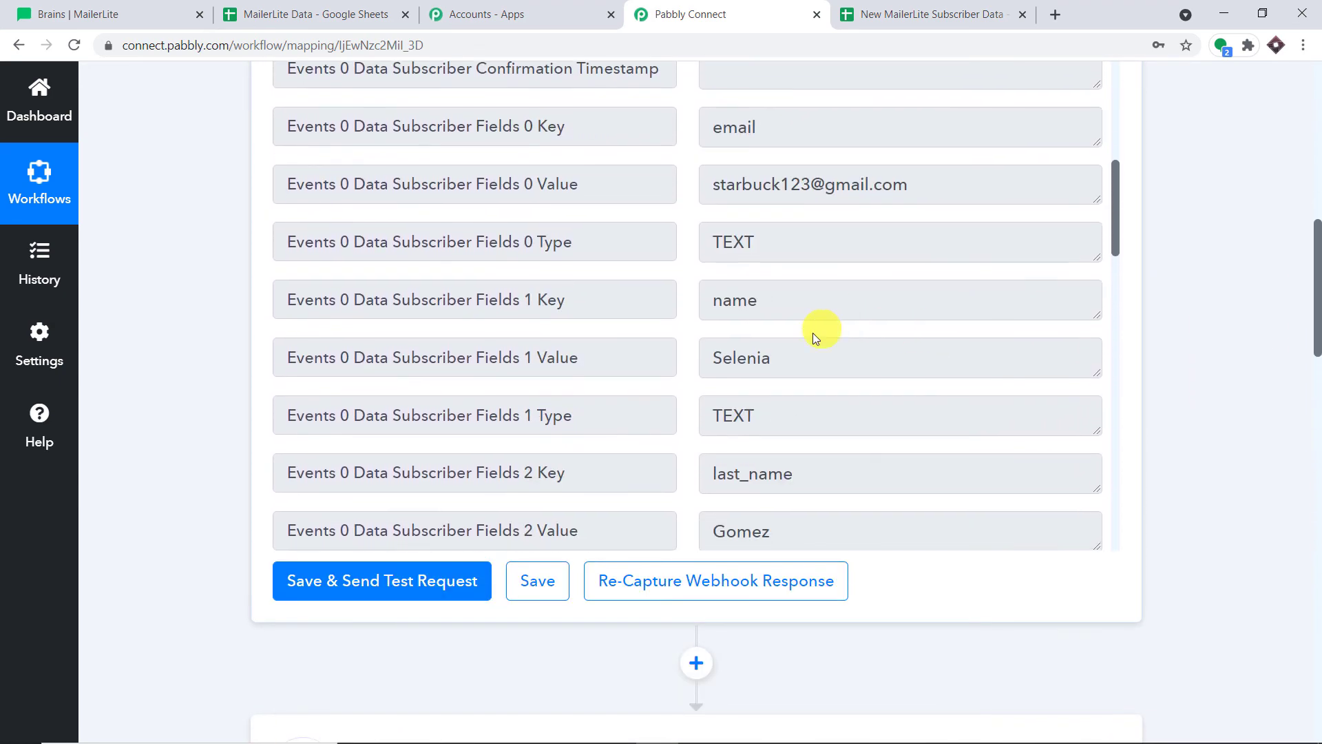
double_click(959, 350)
scroll(1315, 413, down, 9)
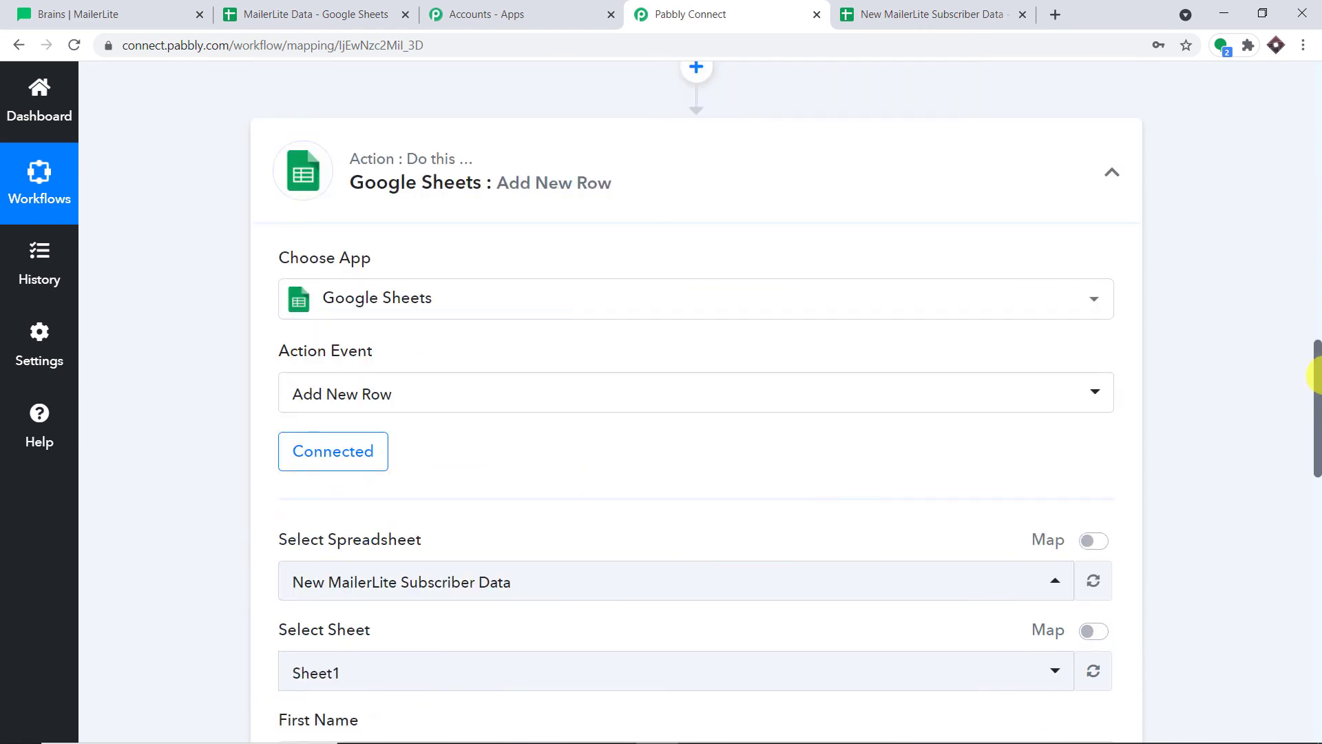
scroll(974, 404, down, 6)
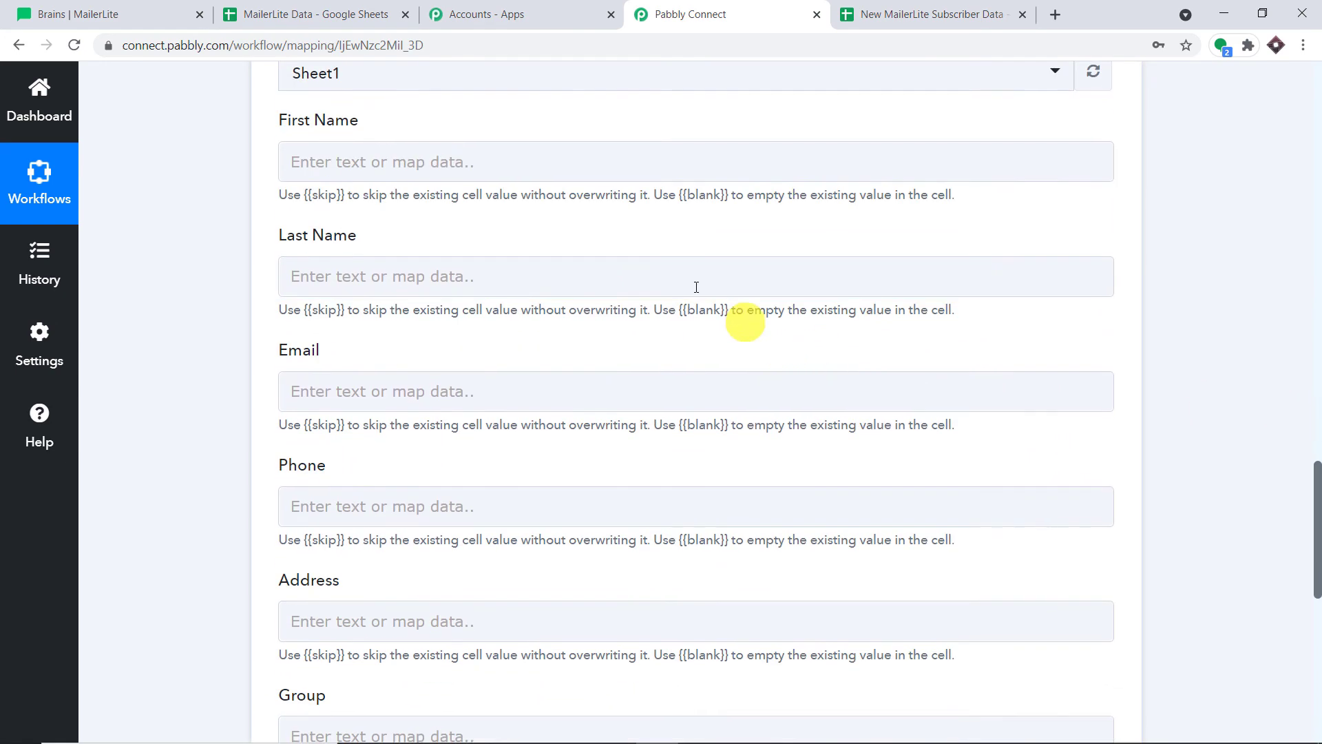
Map the MailerLite Fields 1 Value (first name) into First Name
click(531, 168)
click(481, 327)
scroll(591, 507, down, 1)
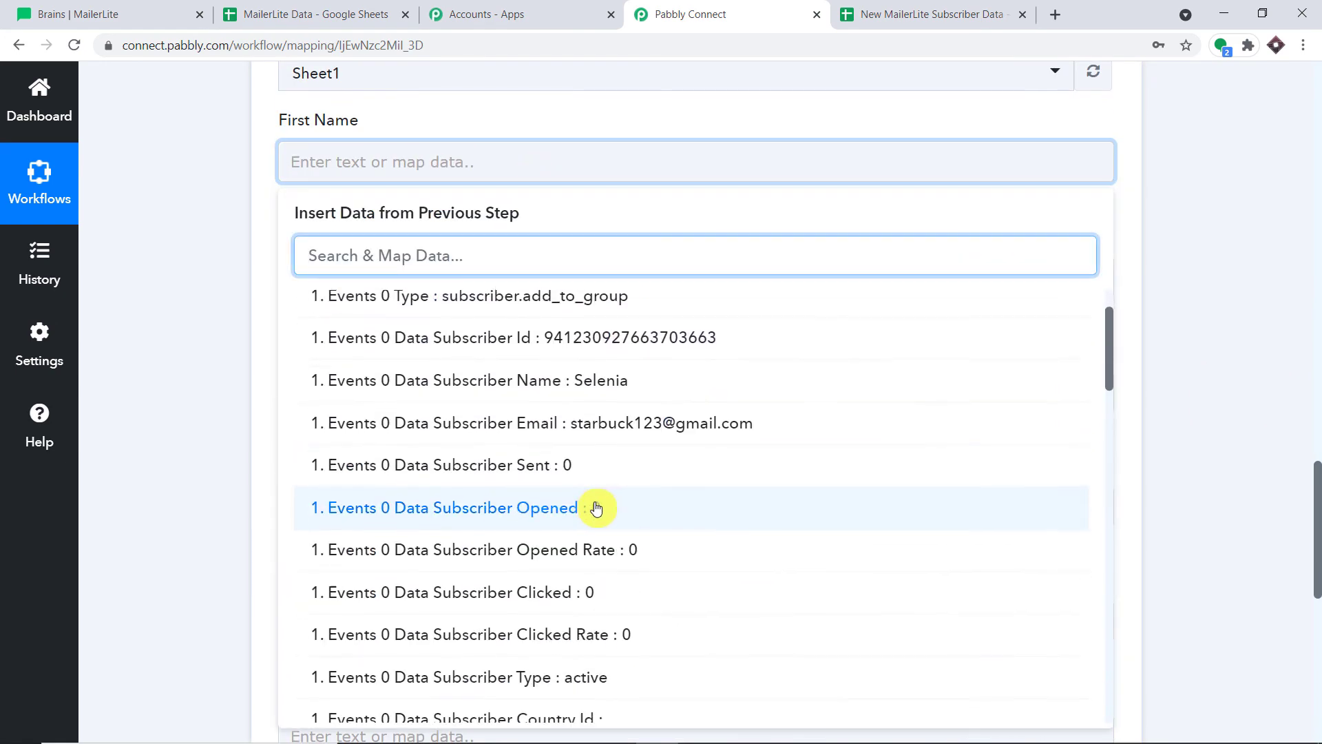
scroll(658, 475, down, 3)
scroll(662, 473, down, 8)
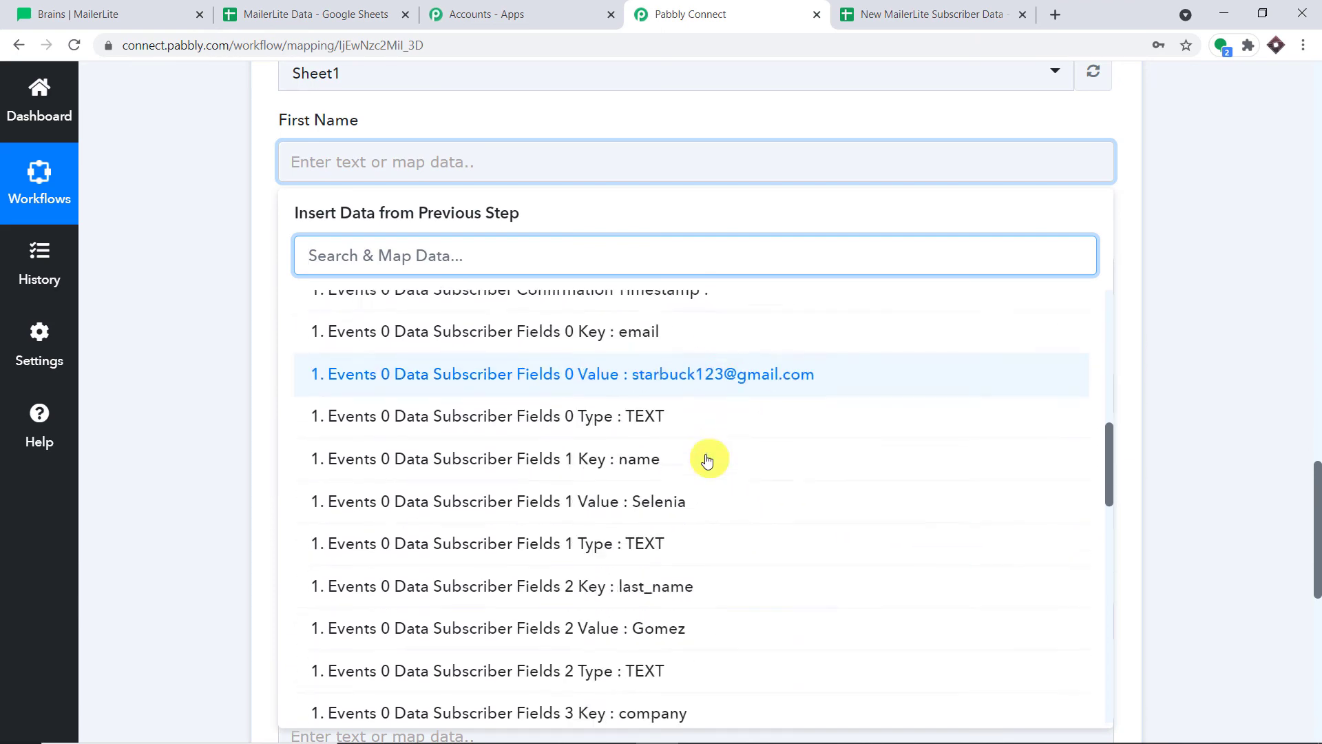
scroll(720, 444, up, 3)
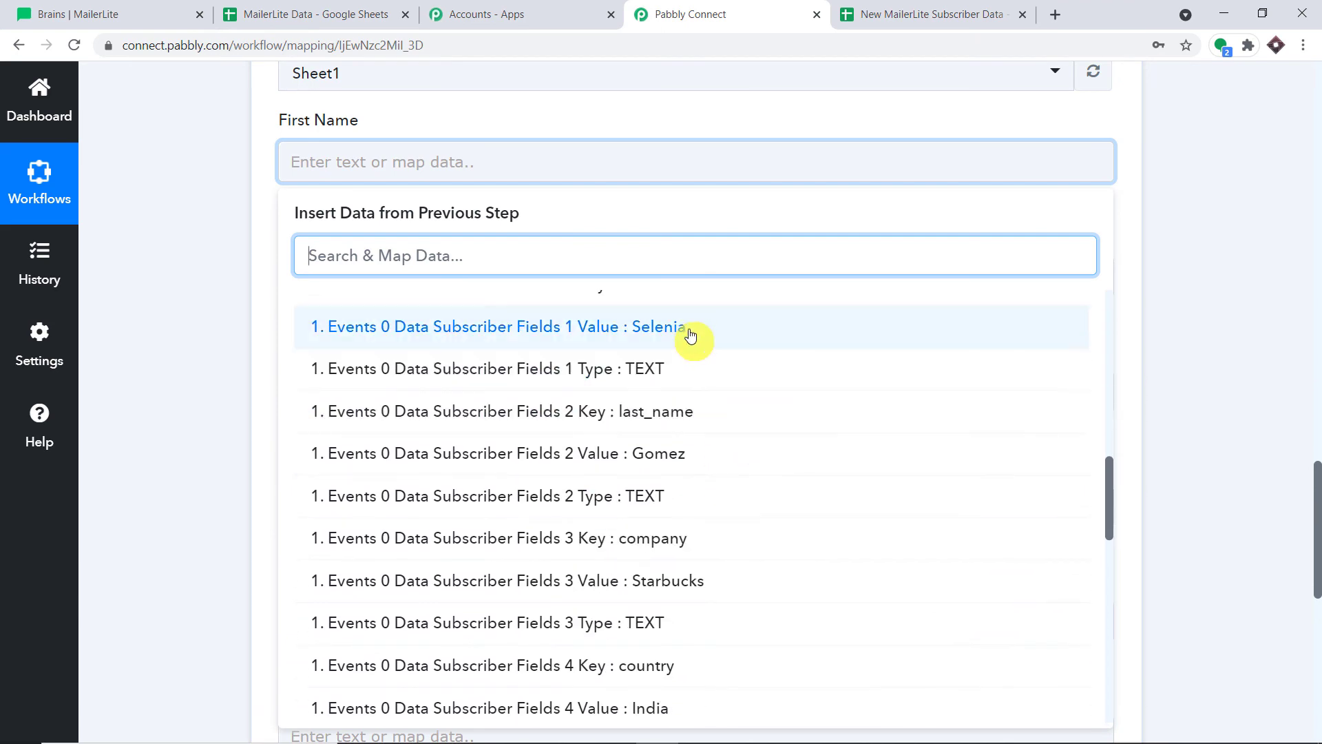
click(688, 329)
click(1233, 193)
Map the MailerLite Fields 2 Value (last name) into Last Name
scroll(964, 193, down, 2)
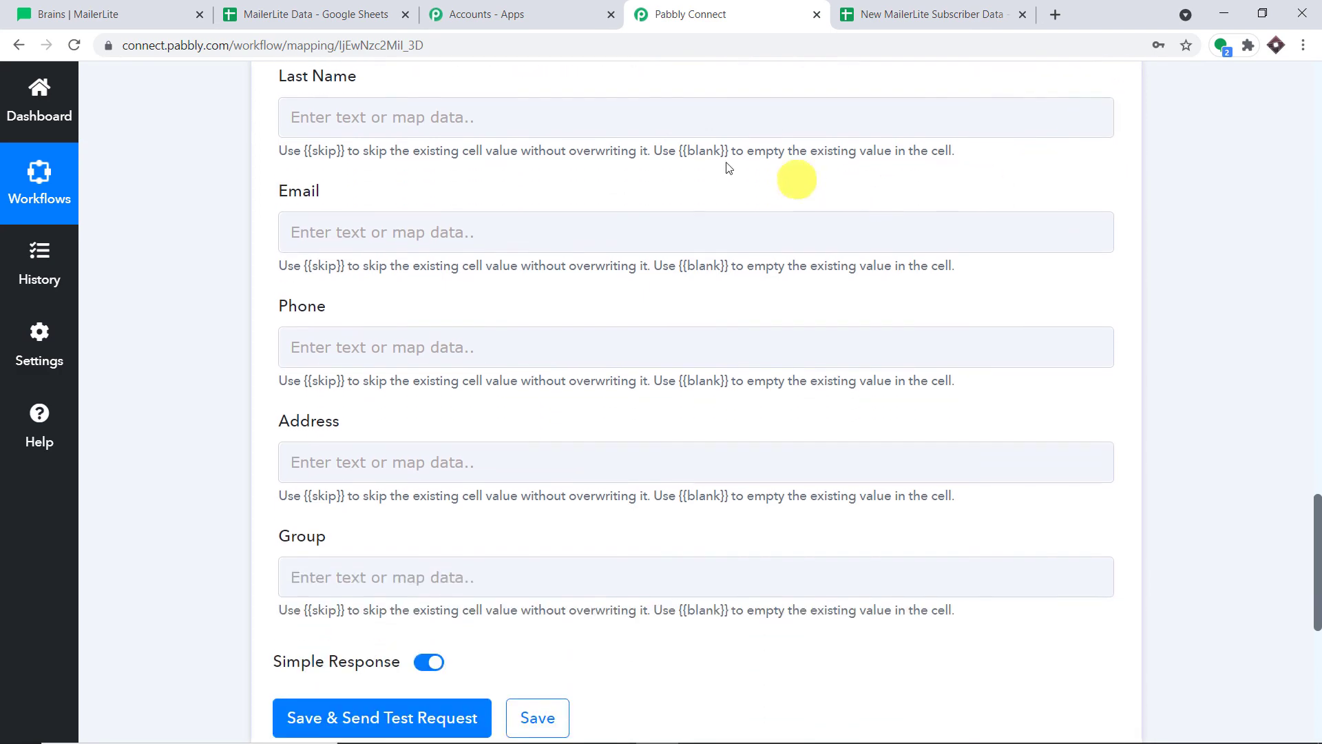
click(630, 124)
click(481, 278)
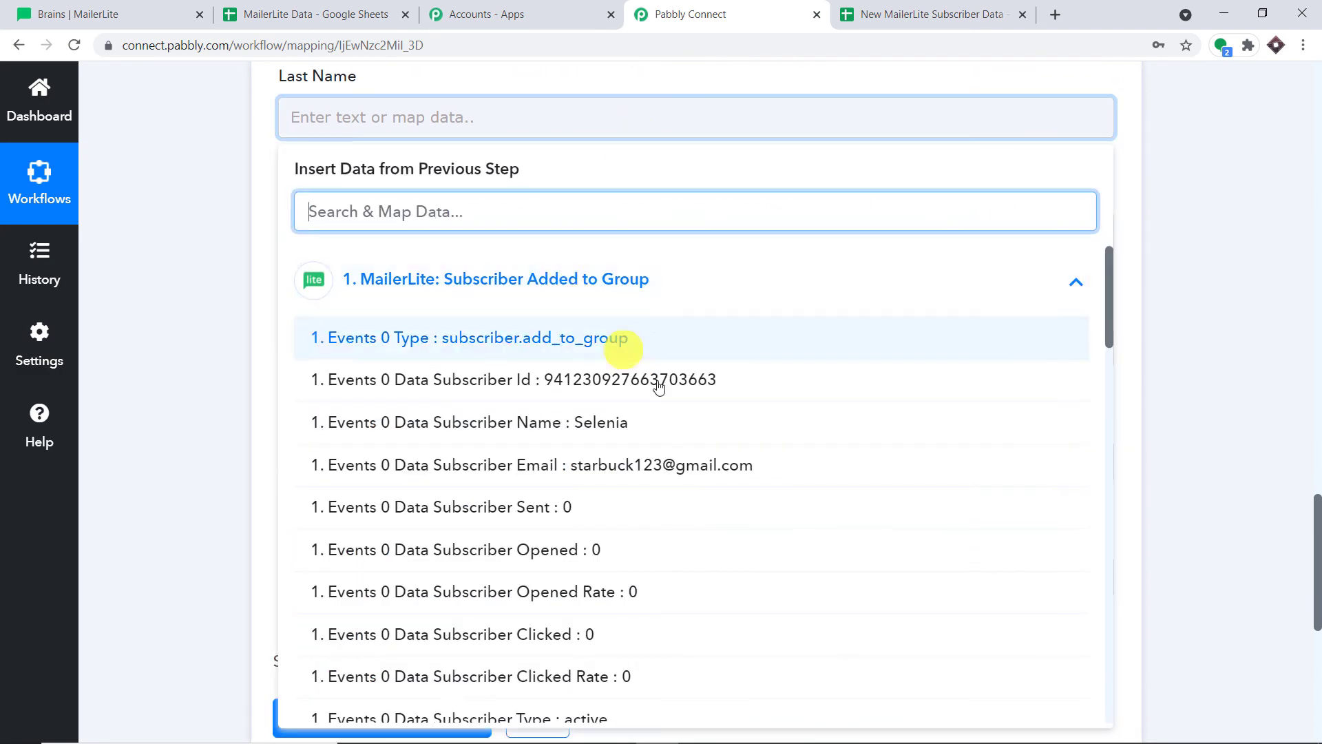
scroll(740, 464, down, 6)
scroll(735, 464, down, 6)
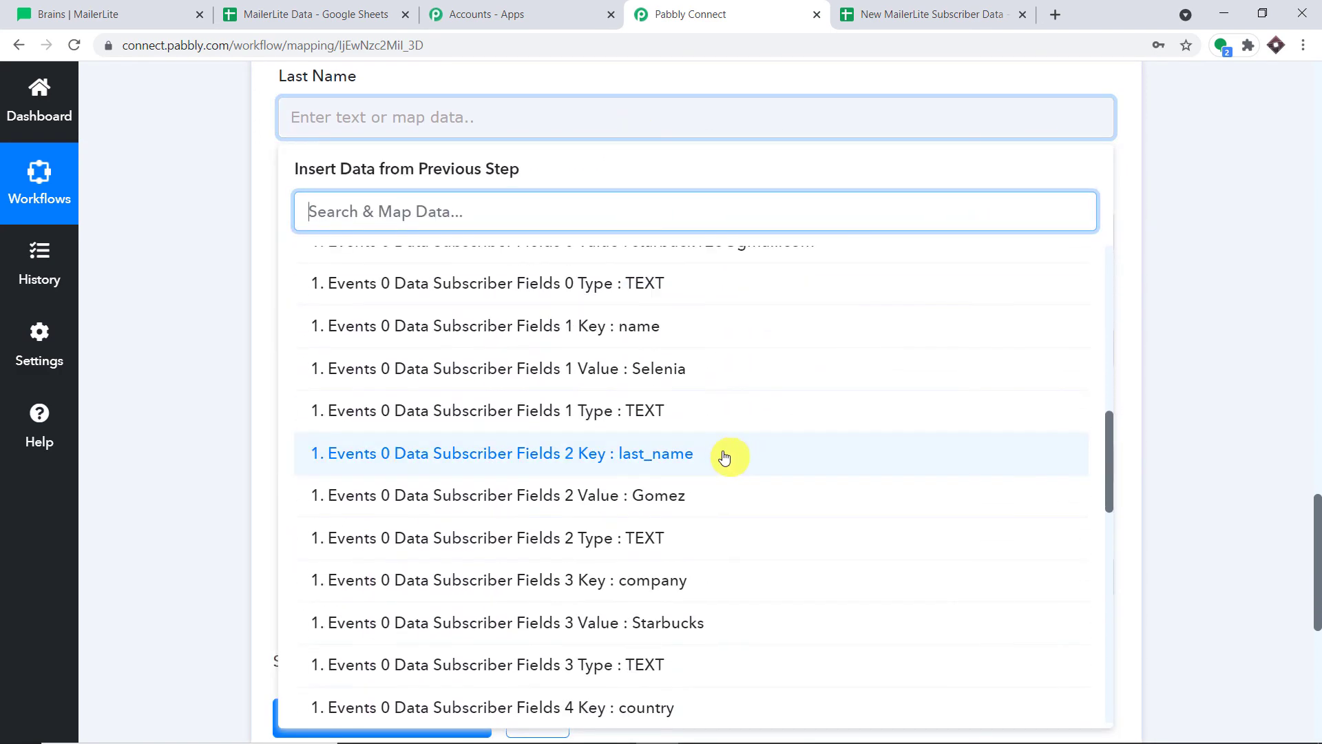
click(711, 416)
scroll(1149, 227, down, 1)
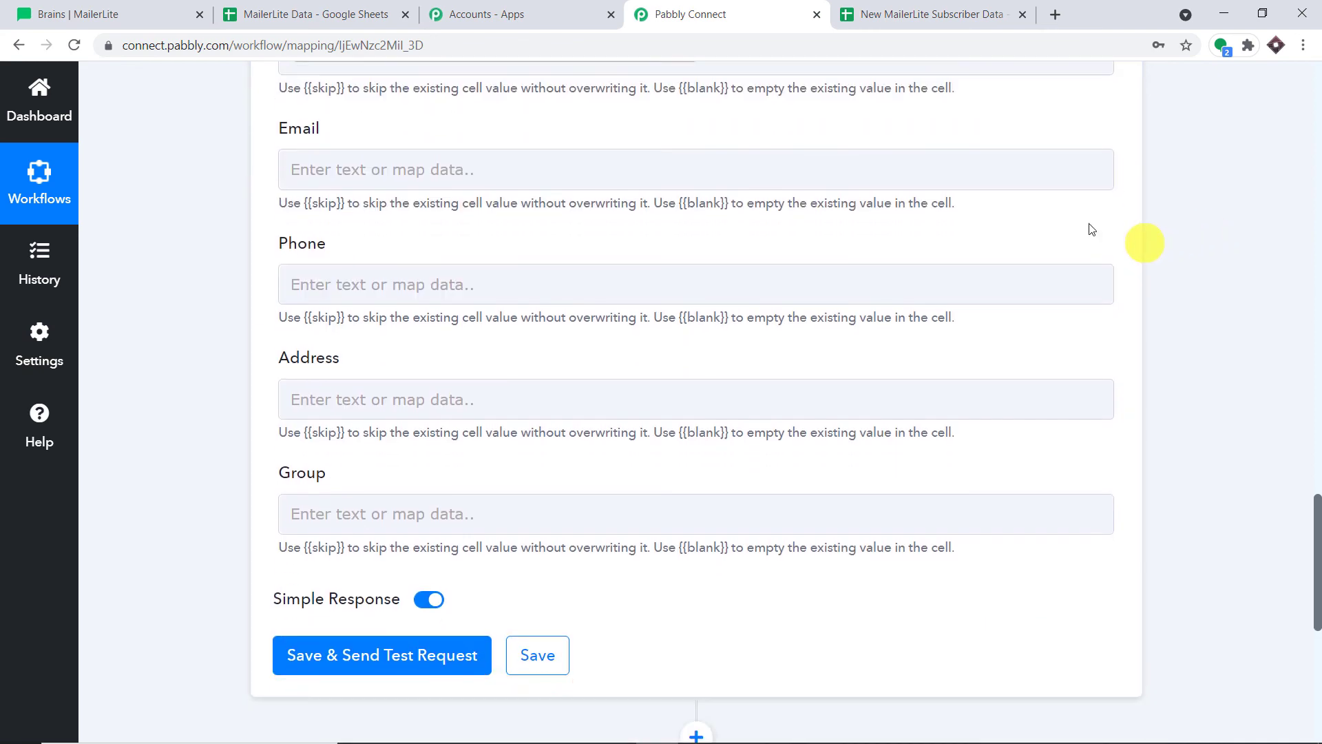
click(514, 166)
Map Fields 0 Value into Email and Fields 6 Value into Phone
click(472, 310)
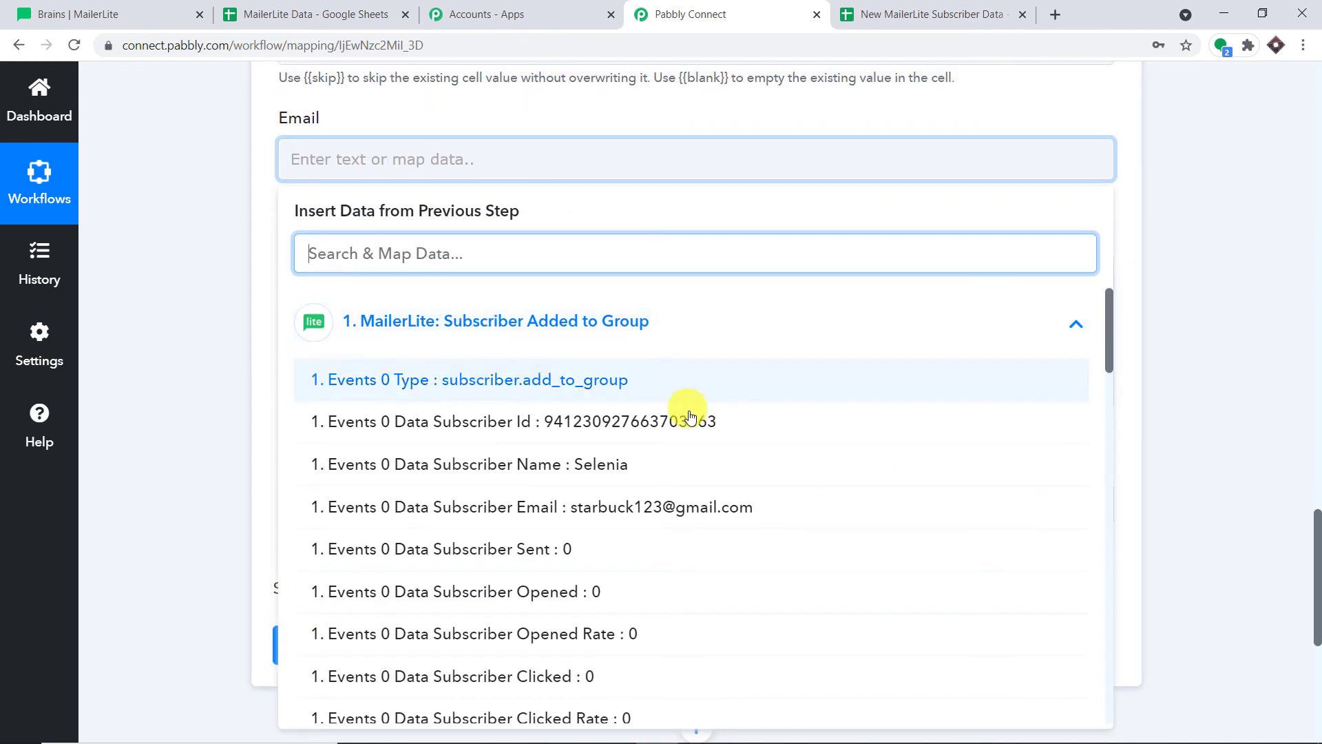
scroll(709, 427, down, 7)
scroll(710, 427, down, 2)
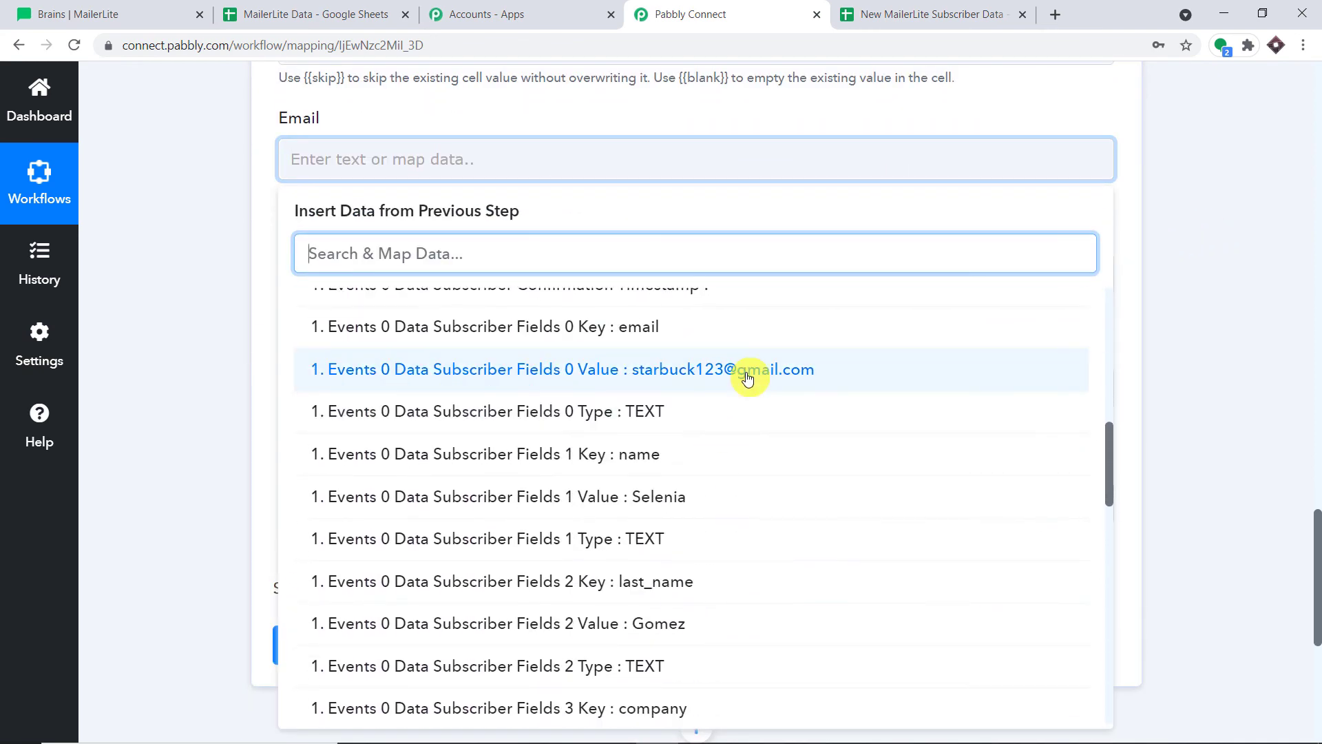
click(746, 374)
click(1220, 234)
scroll(1107, 257, down, 1)
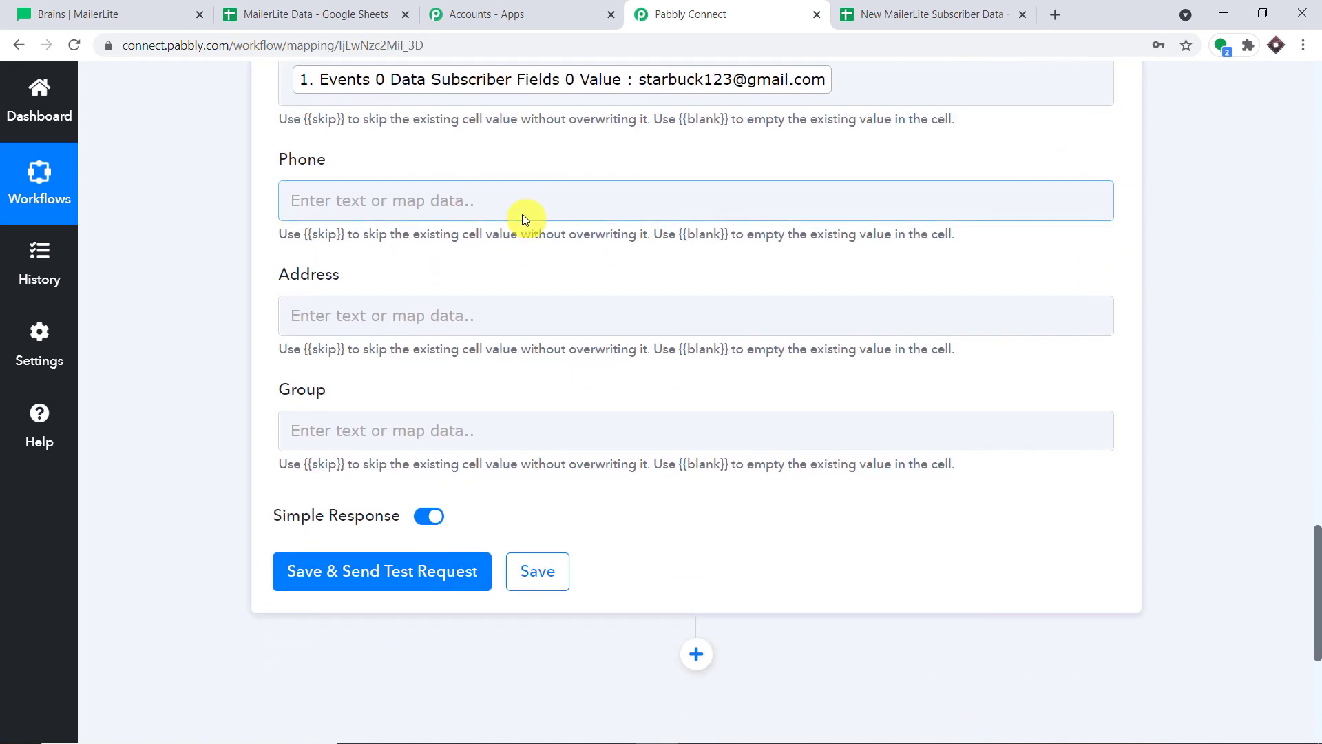
click(522, 206)
click(647, 372)
scroll(826, 446, down, 13)
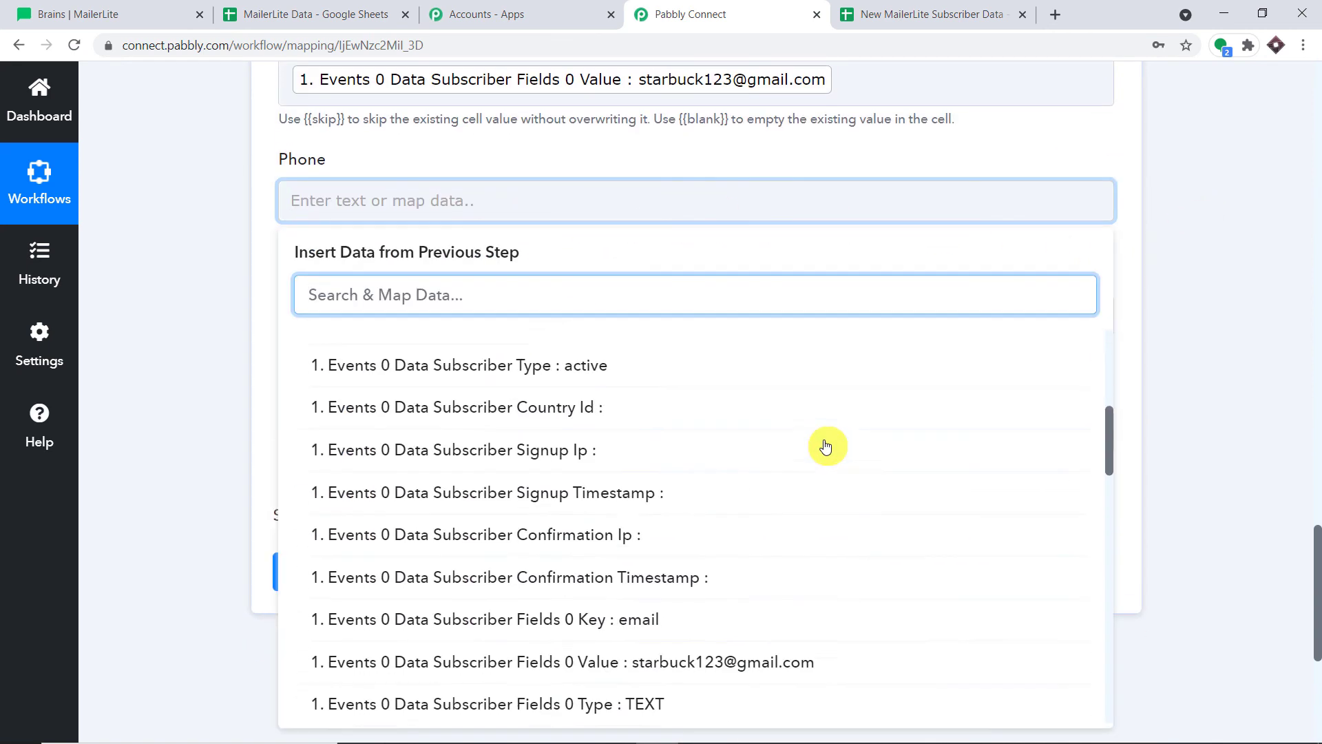
scroll(811, 440, down, 8)
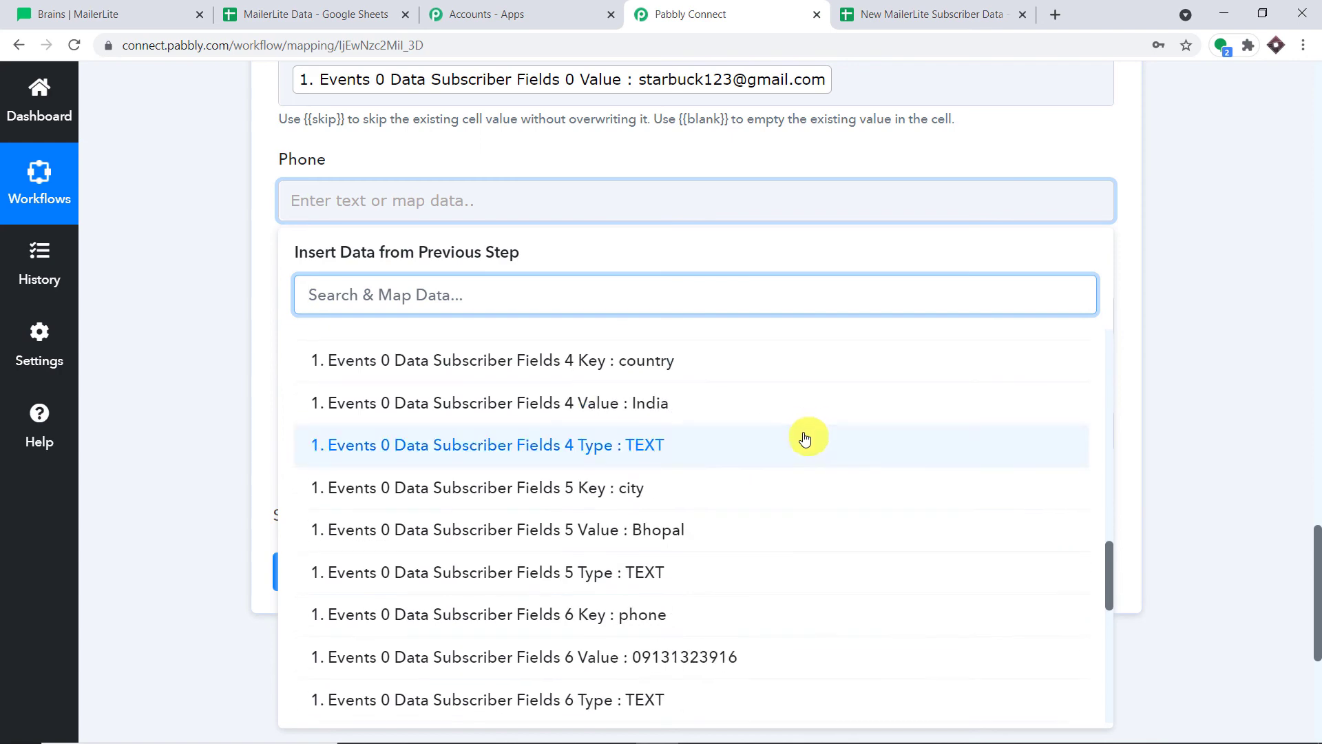
click(727, 398)
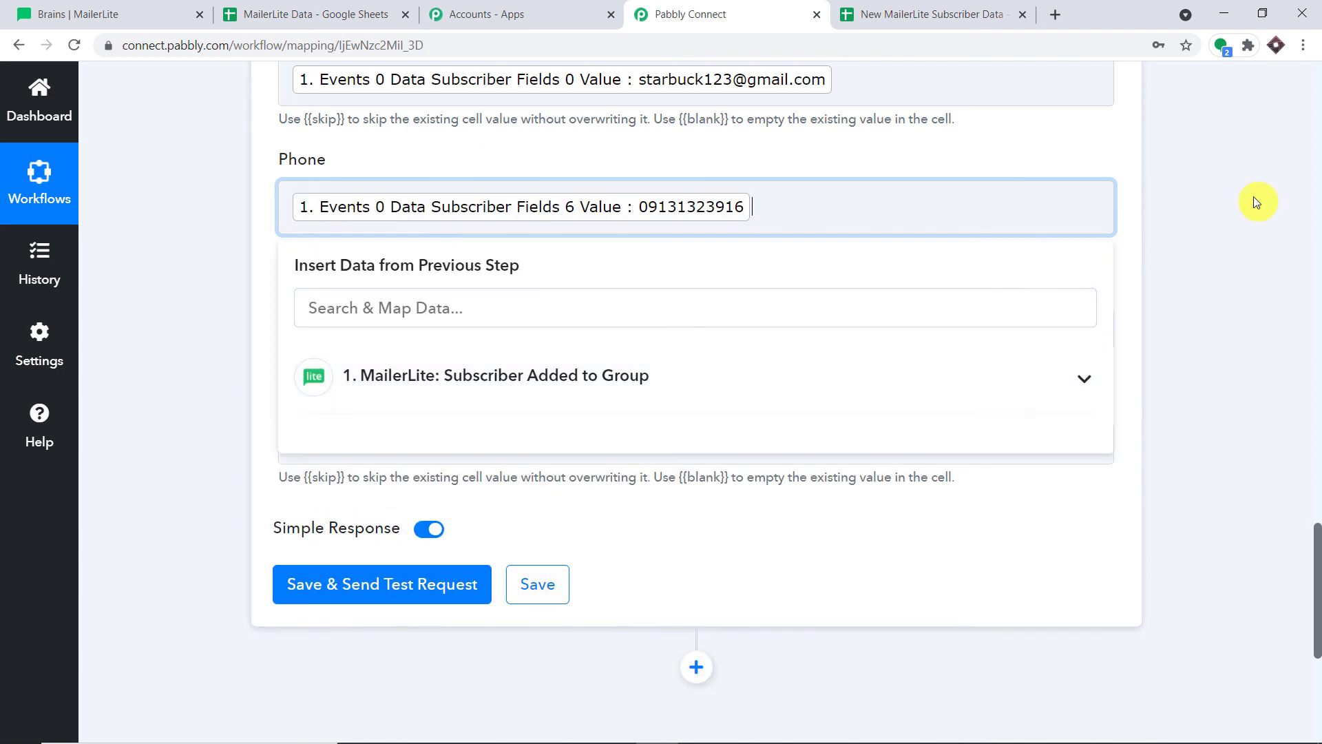
click(1253, 197)
scroll(1172, 211, down, 2)
Map the city (Fields 5 Value) into Address and the group name Bull run into Group
click(369, 242)
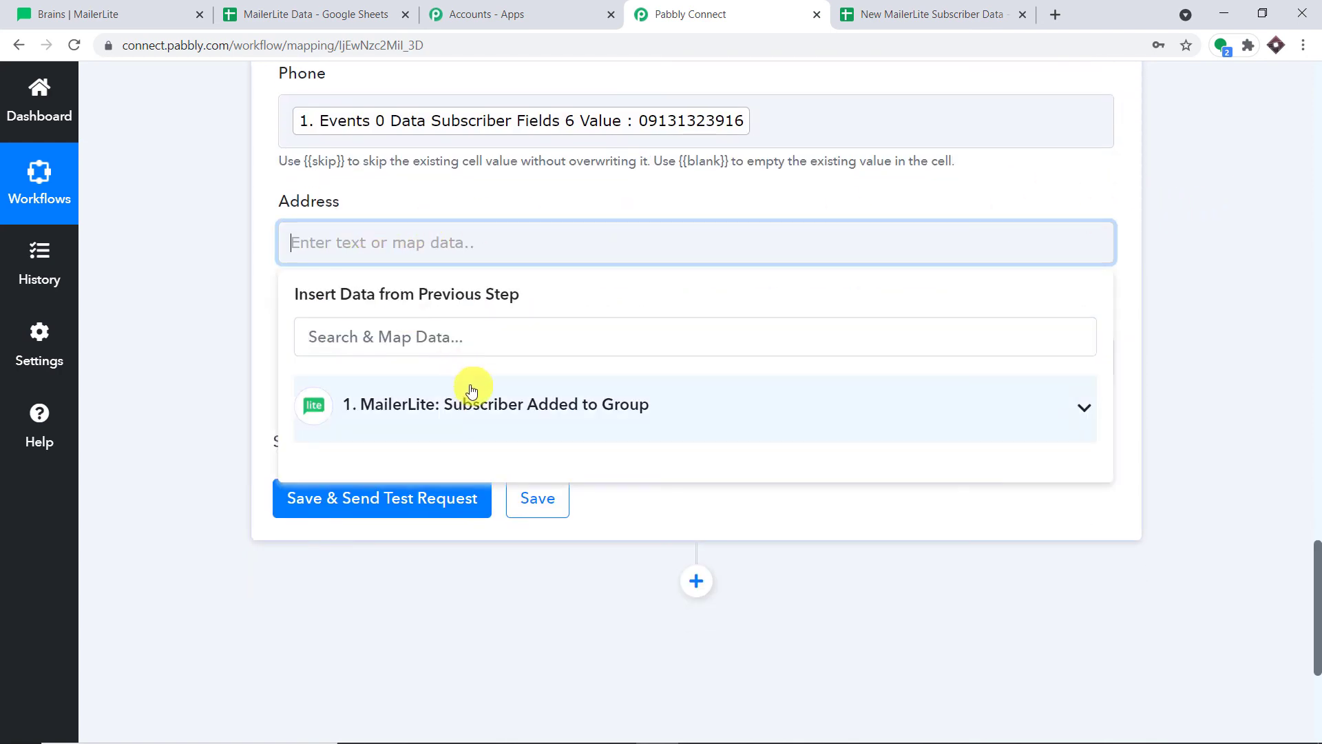
click(549, 389)
scroll(926, 434, down, 3)
scroll(926, 434, down, 12)
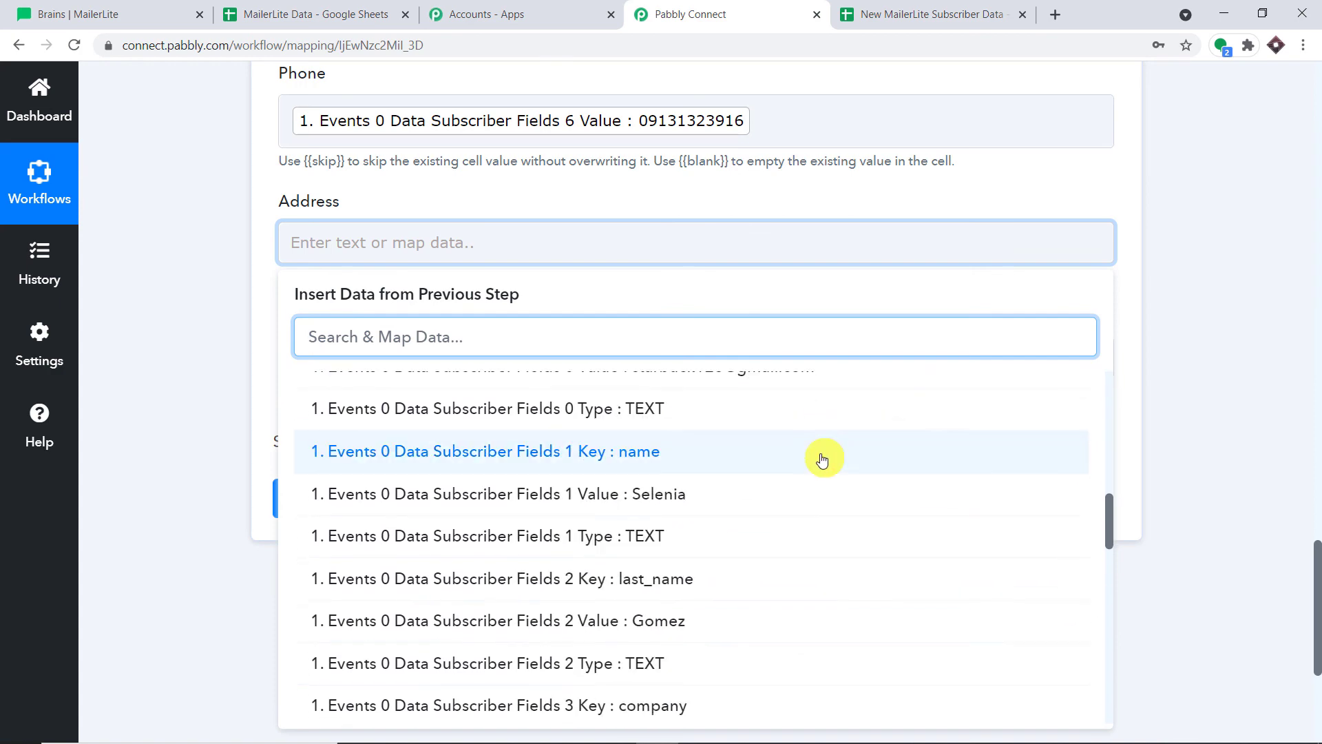
scroll(817, 460, down, 4)
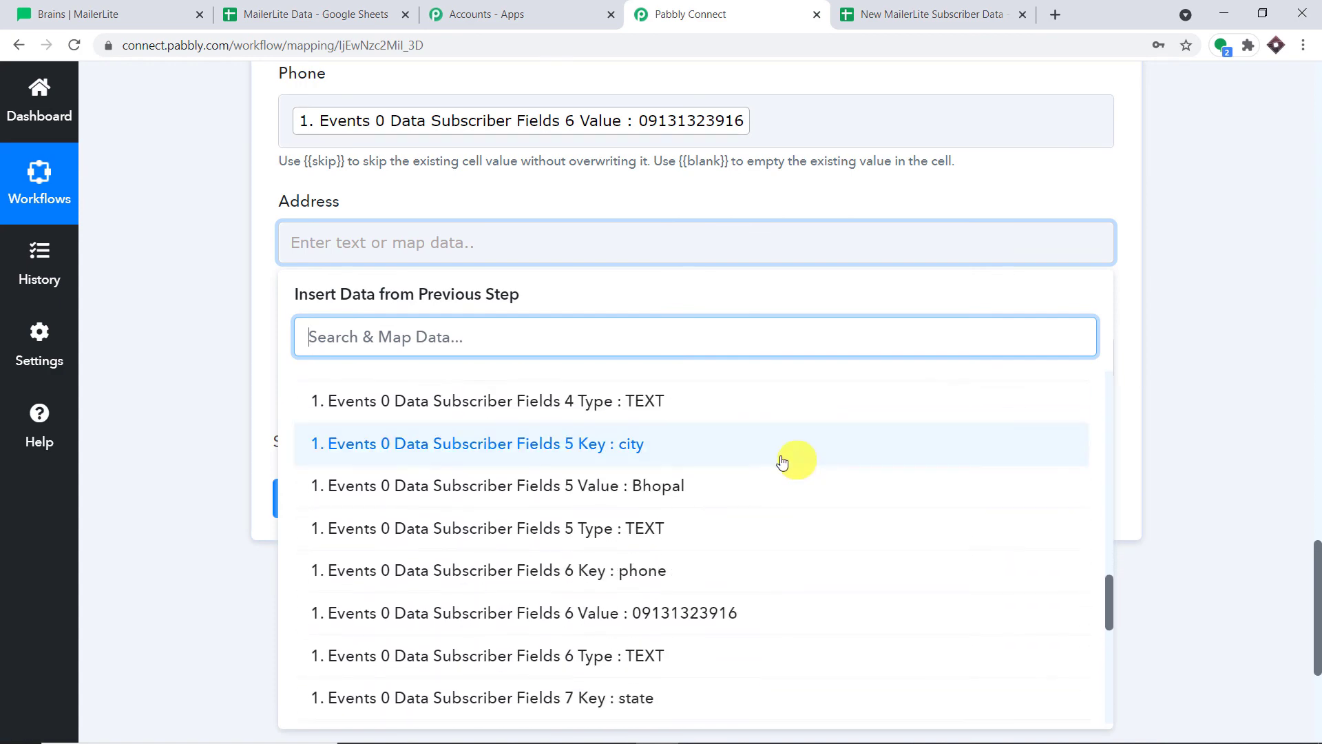
click(711, 481)
click(1263, 186)
scroll(1068, 230, down, 1)
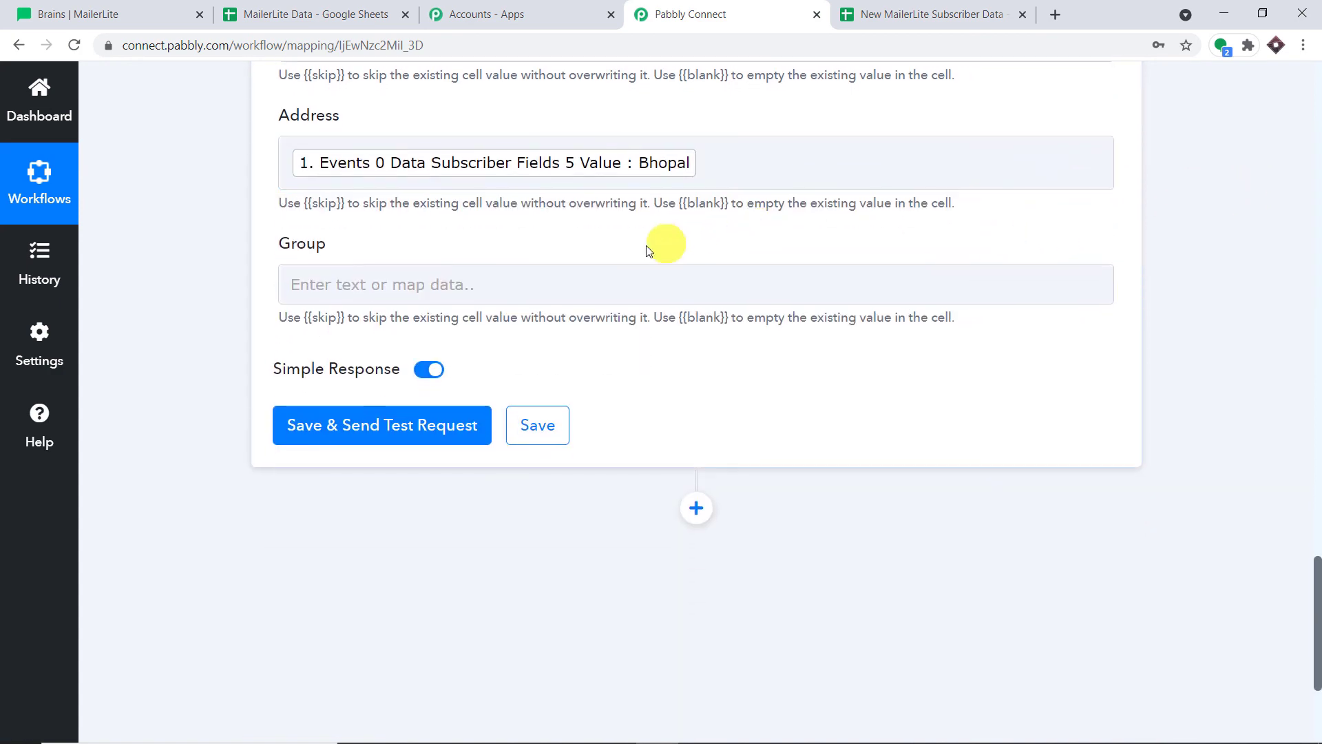
click(598, 275)
click(605, 449)
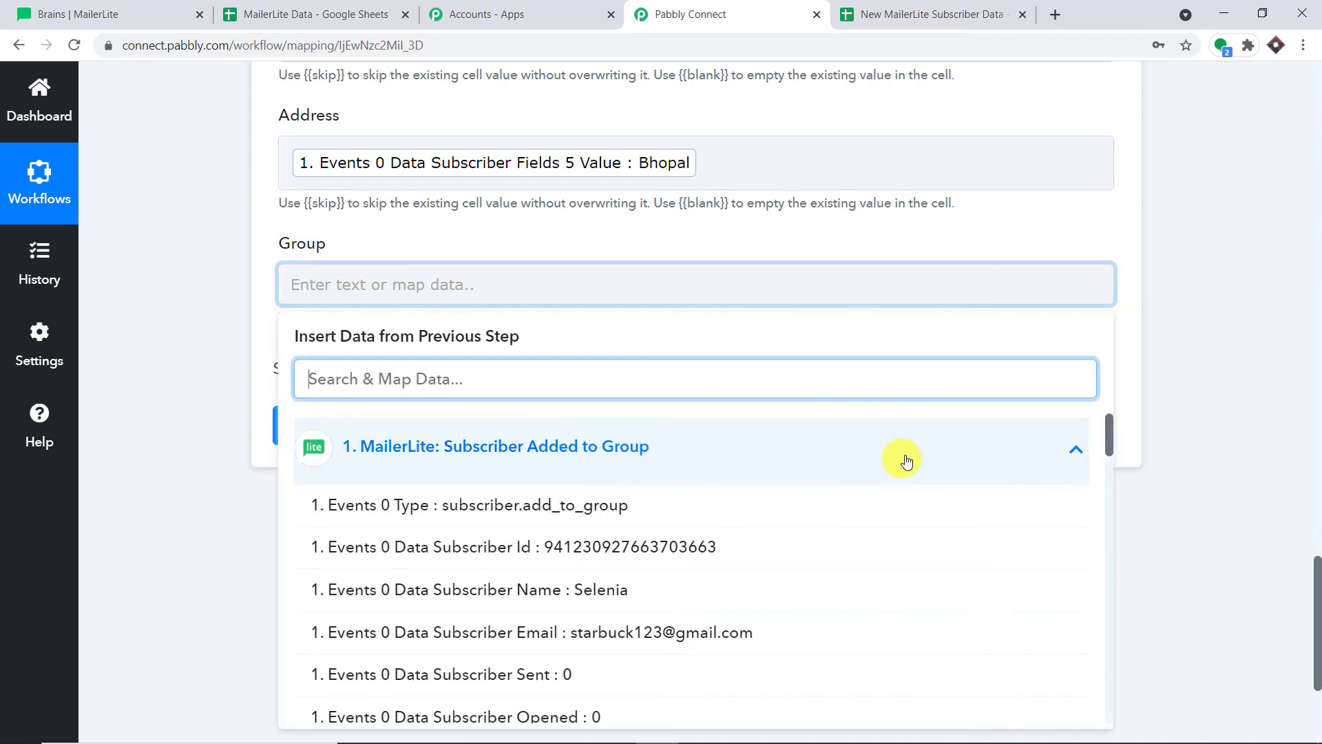
scroll(773, 481, down, 7)
scroll(761, 496, down, 14)
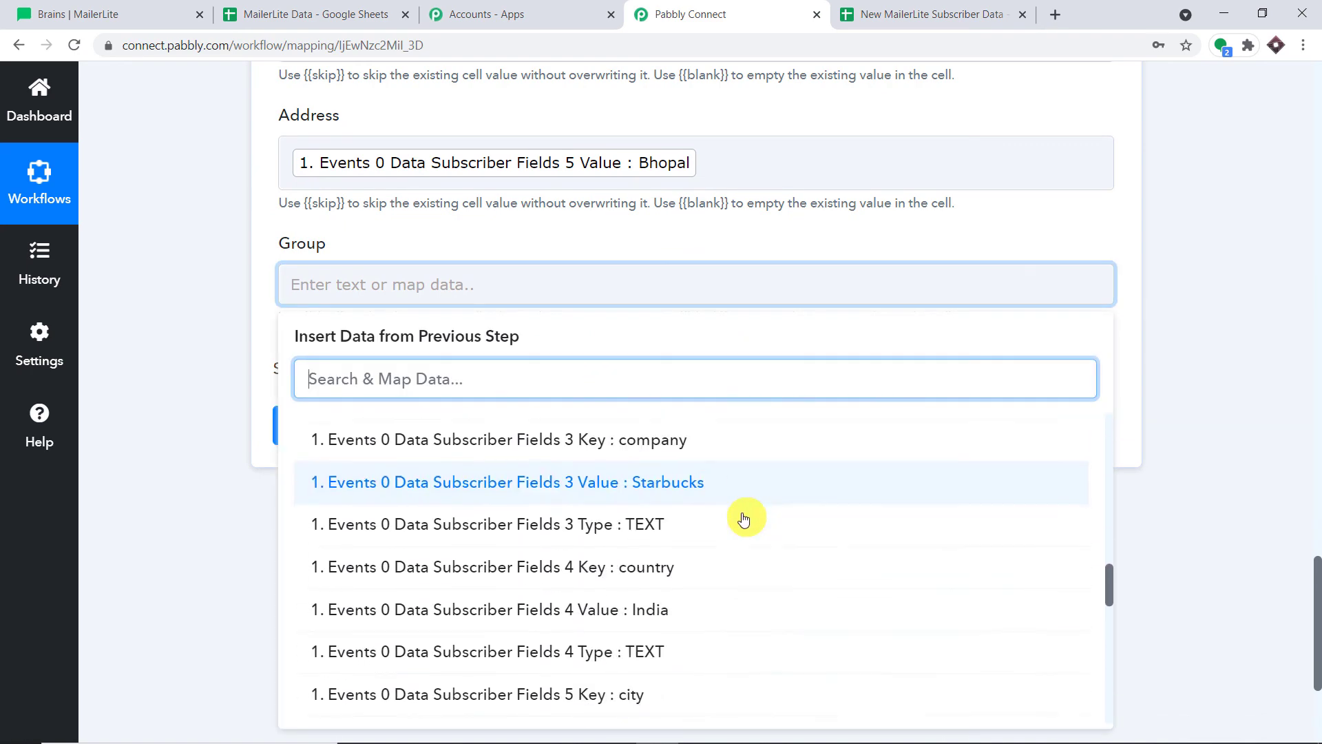
scroll(742, 519, down, 6)
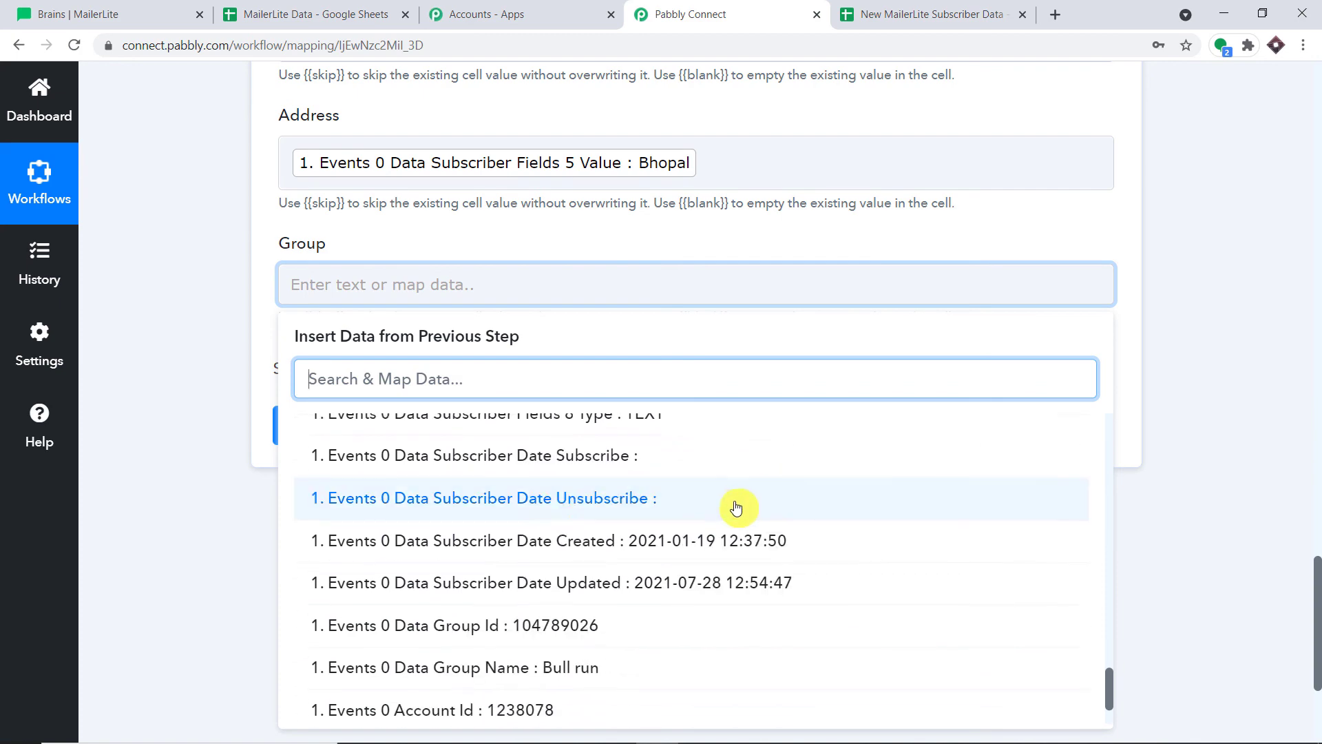
click(592, 606)
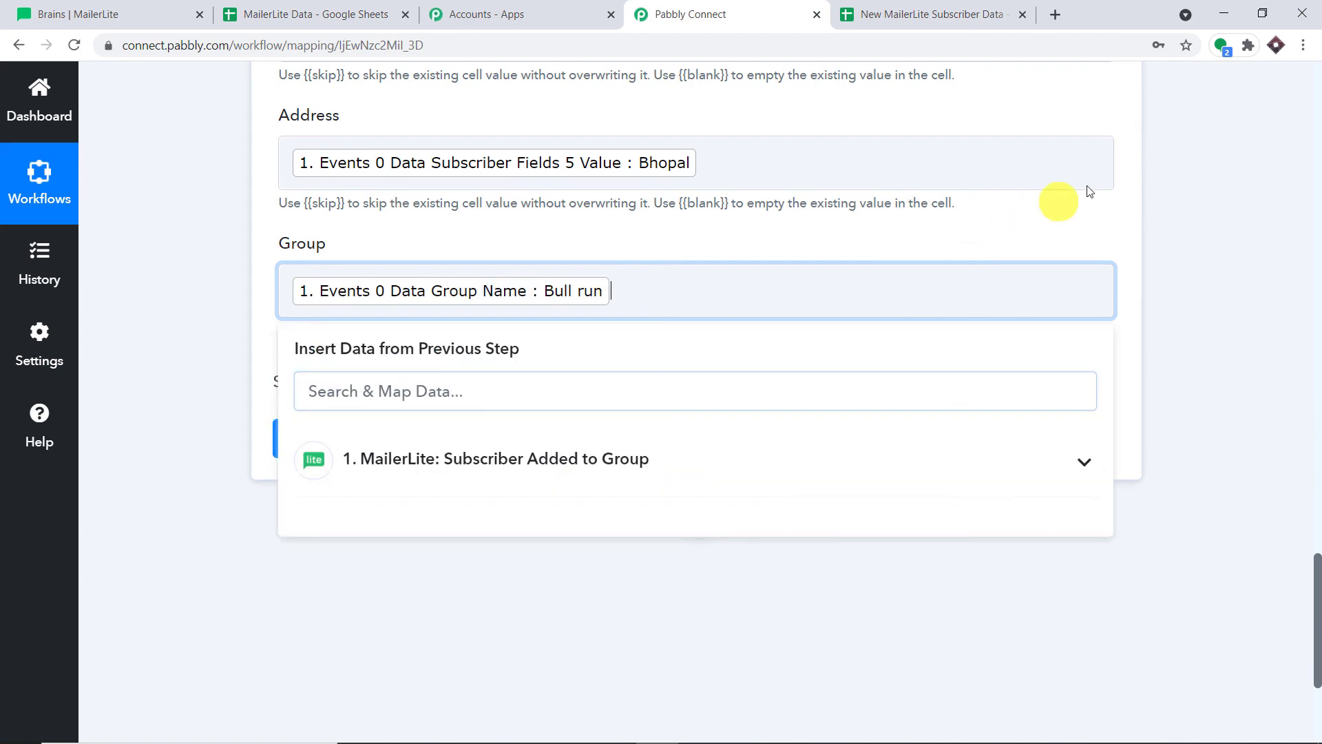
click(1179, 175)
scroll(1025, 156, up, 9)
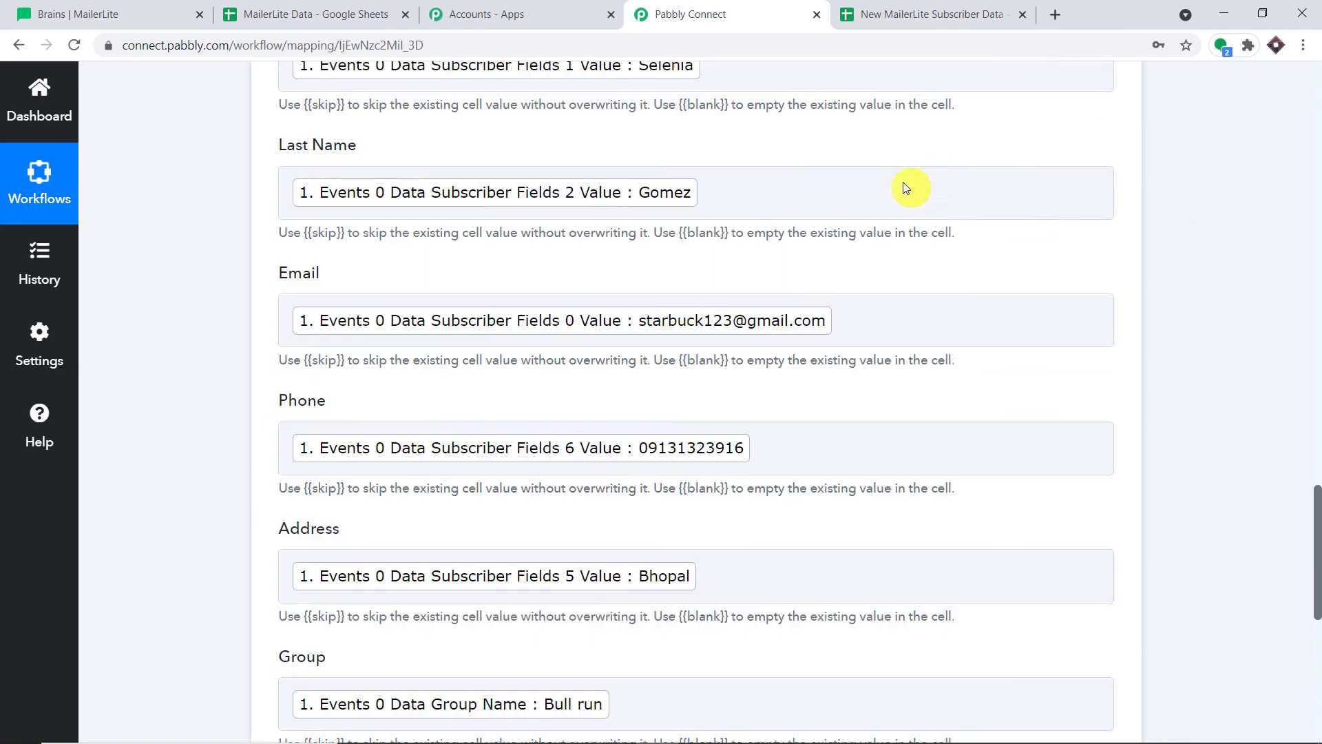
scroll(866, 156, down, 8)
scroll(866, 161, down, 2)
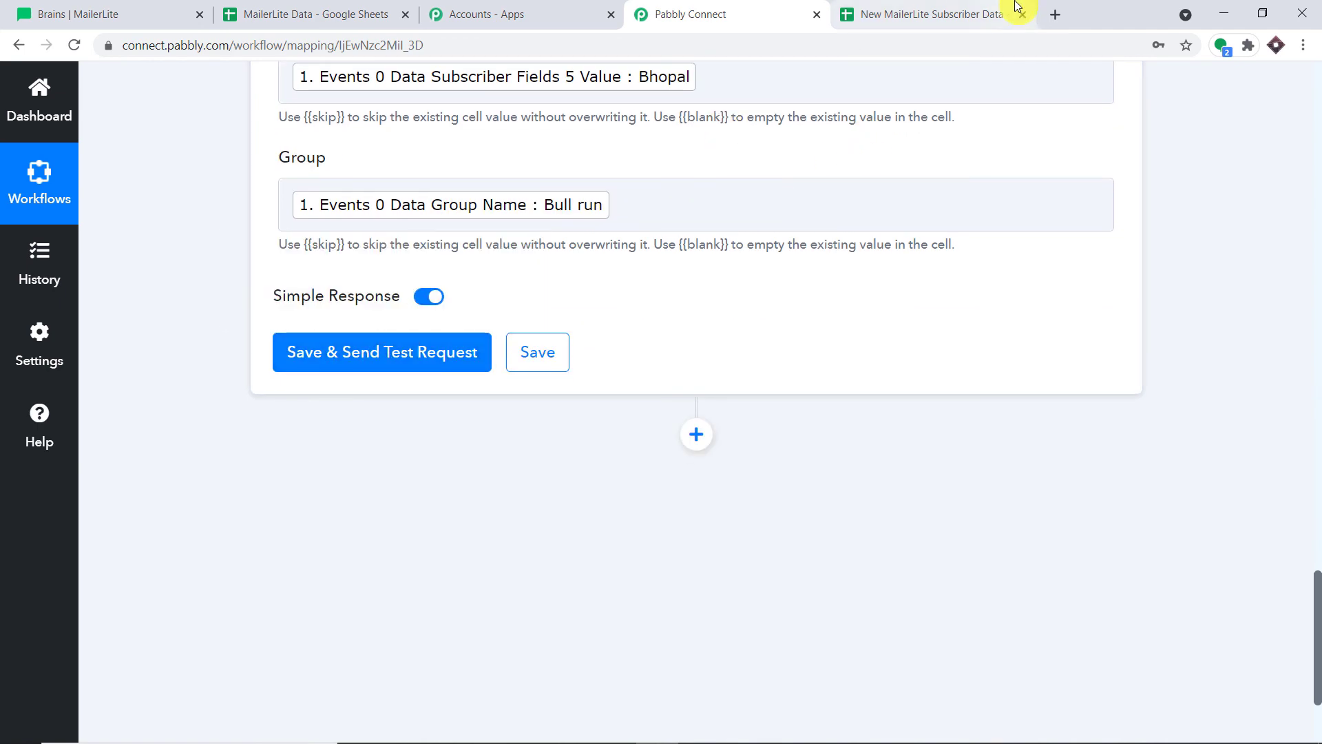
Save and send a test row, then check the new first name in cell A2 of the sheet
click(410, 362)
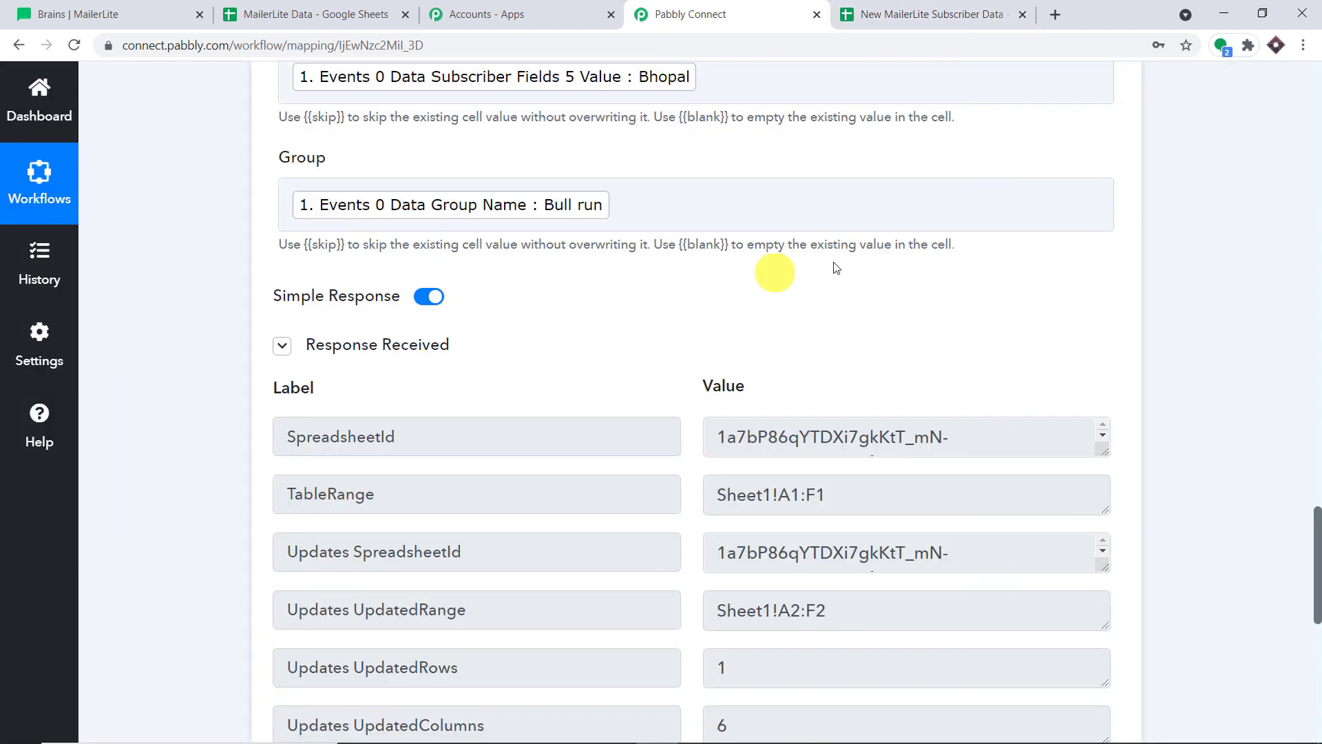
click(853, 5)
click(95, 306)
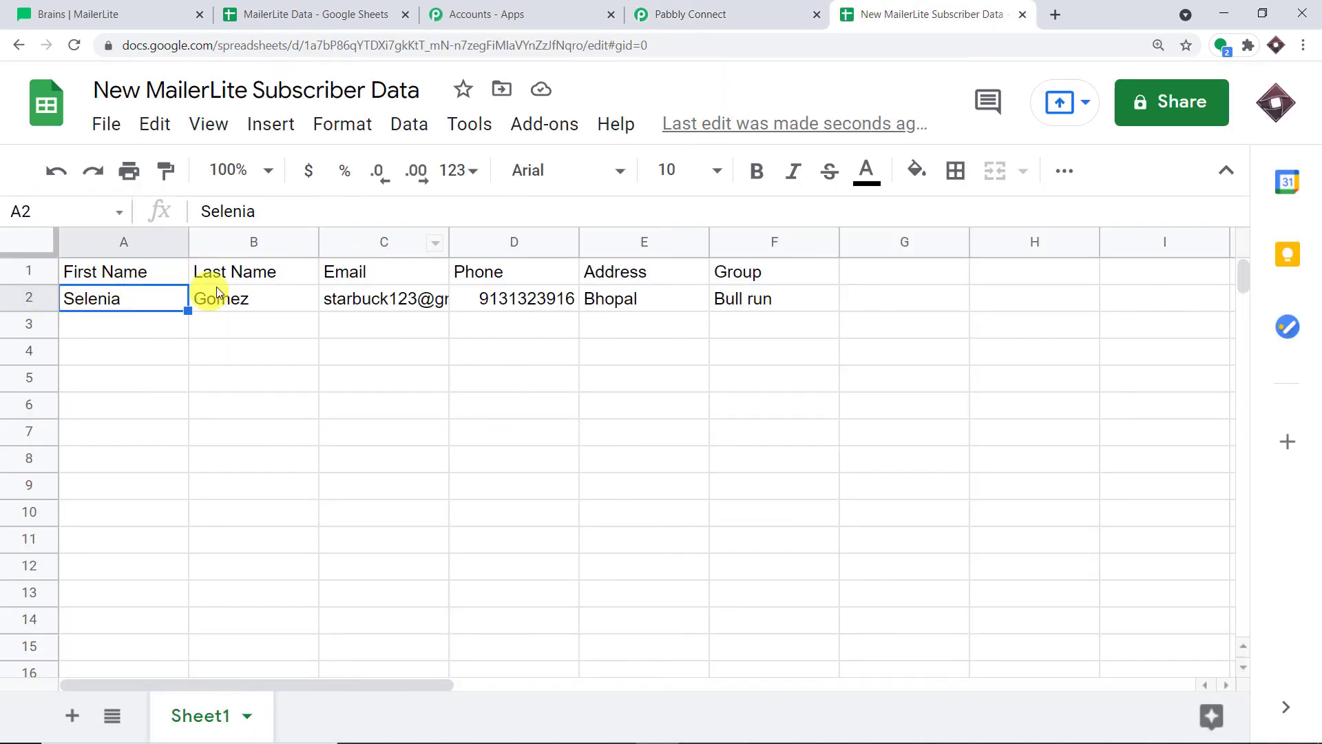
Confirm cells B2–F2 hold the last name, email, phone, address and group, then go back to Pabbly
click(271, 298)
click(387, 298)
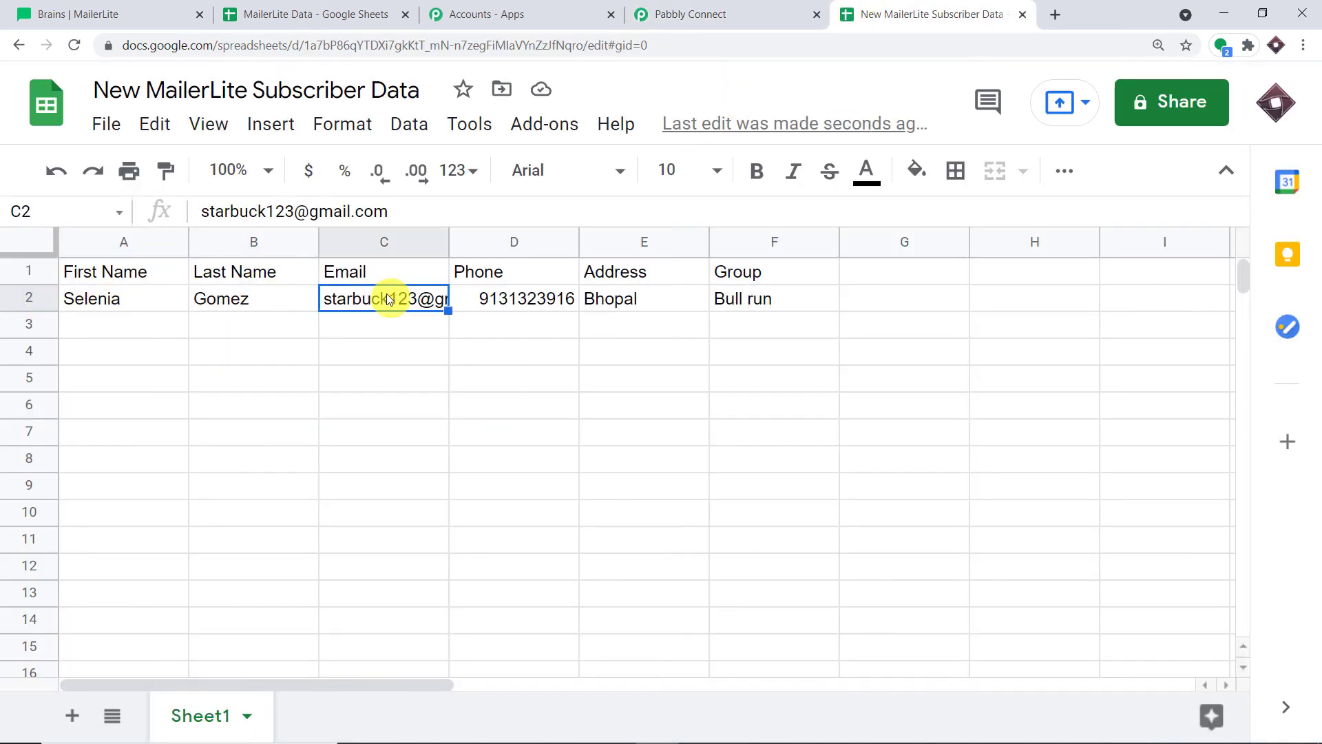
click(533, 298)
click(624, 298)
click(770, 300)
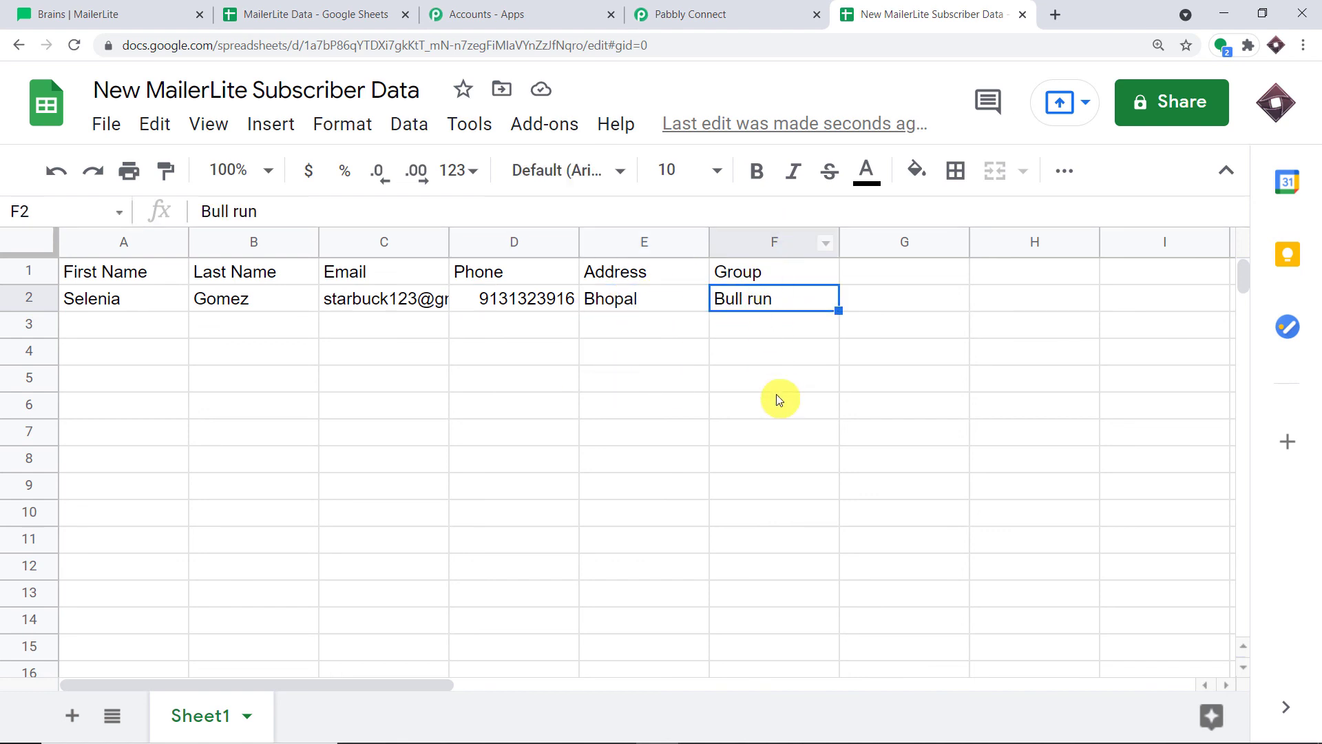
click(302, 385)
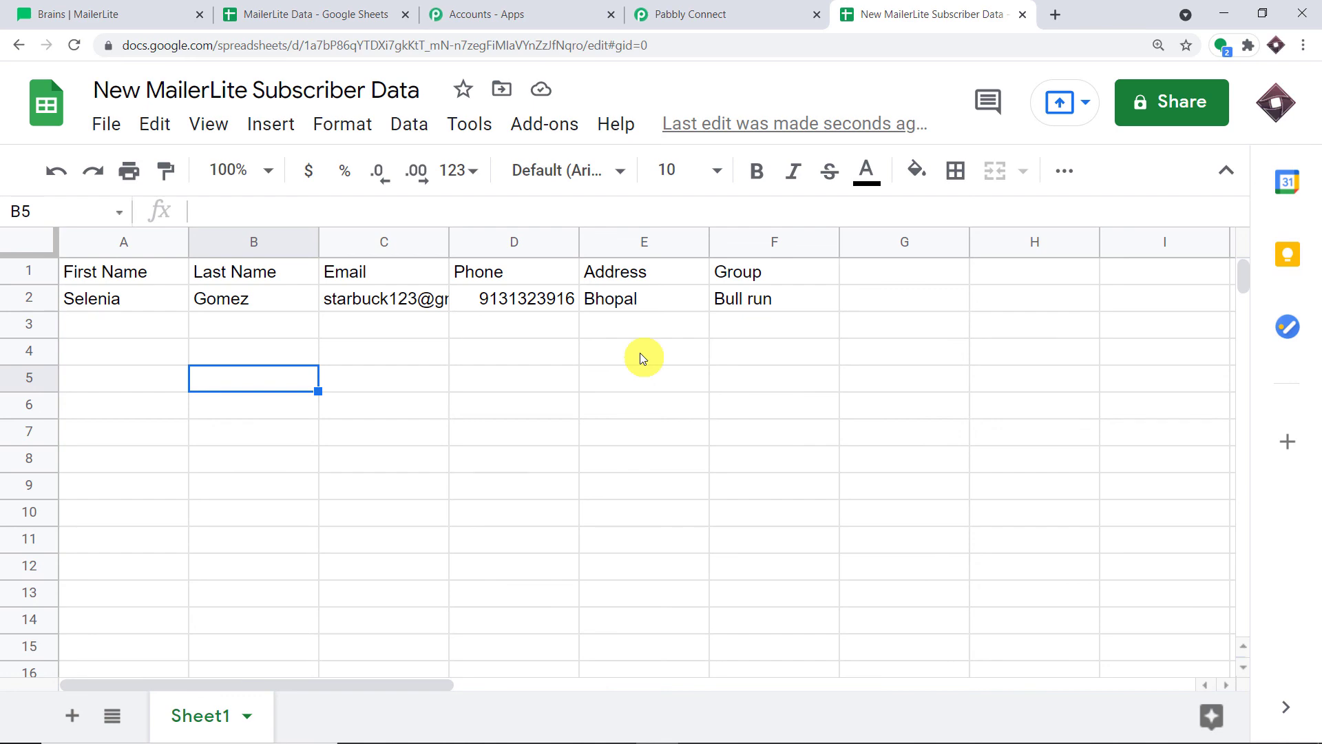
click(773, 8)
click(1320, 336)
click(1320, 336)
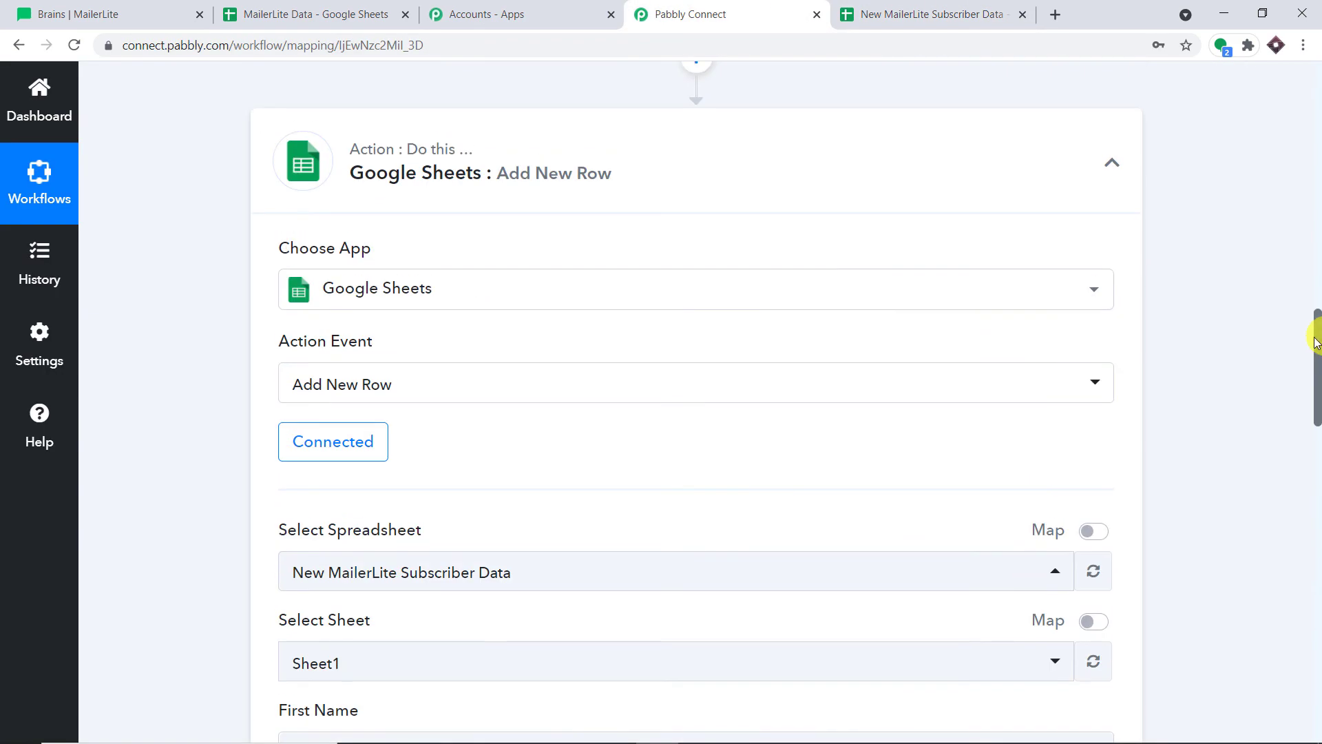
Collapse the MailerLite trigger step and select the 'MailerLite to Google Sheets' workflow title
scroll(915, 339, up, 3)
scroll(1217, 246, up, 15)
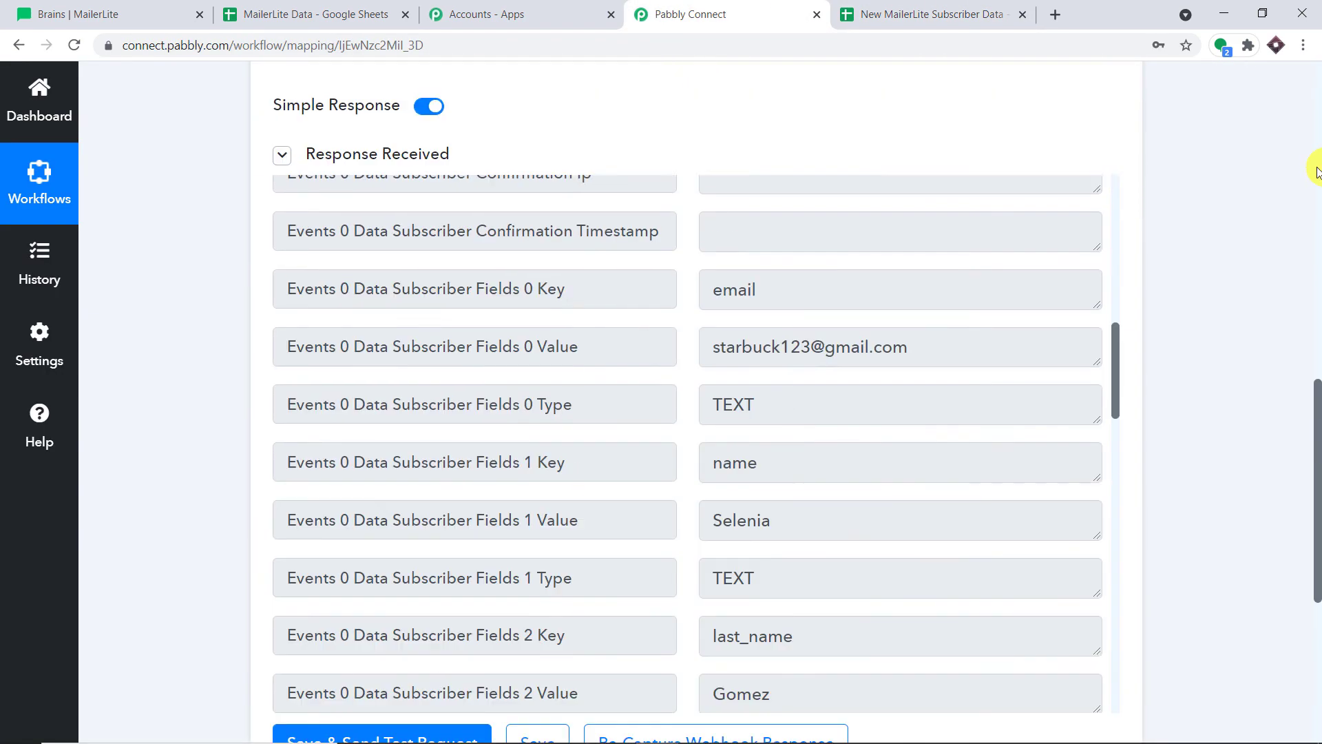
click(459, 338)
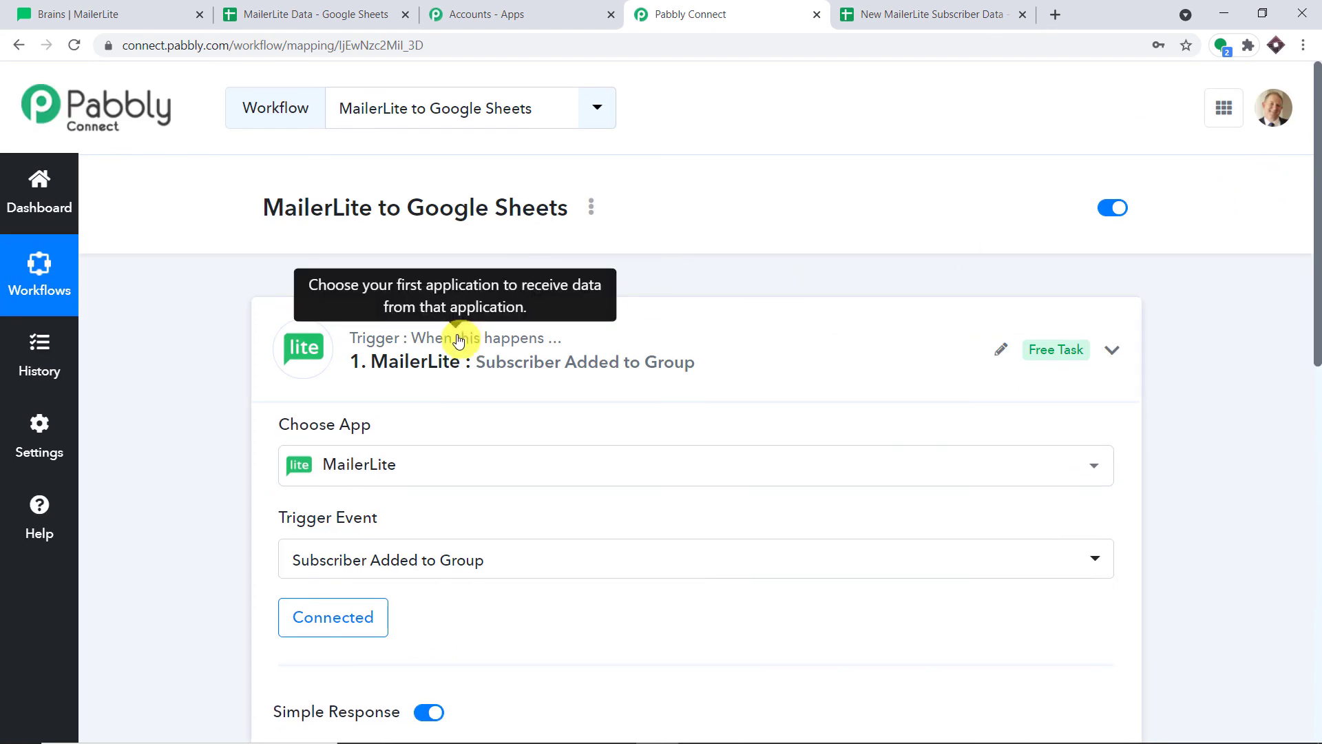
scroll(868, 218, down, 1)
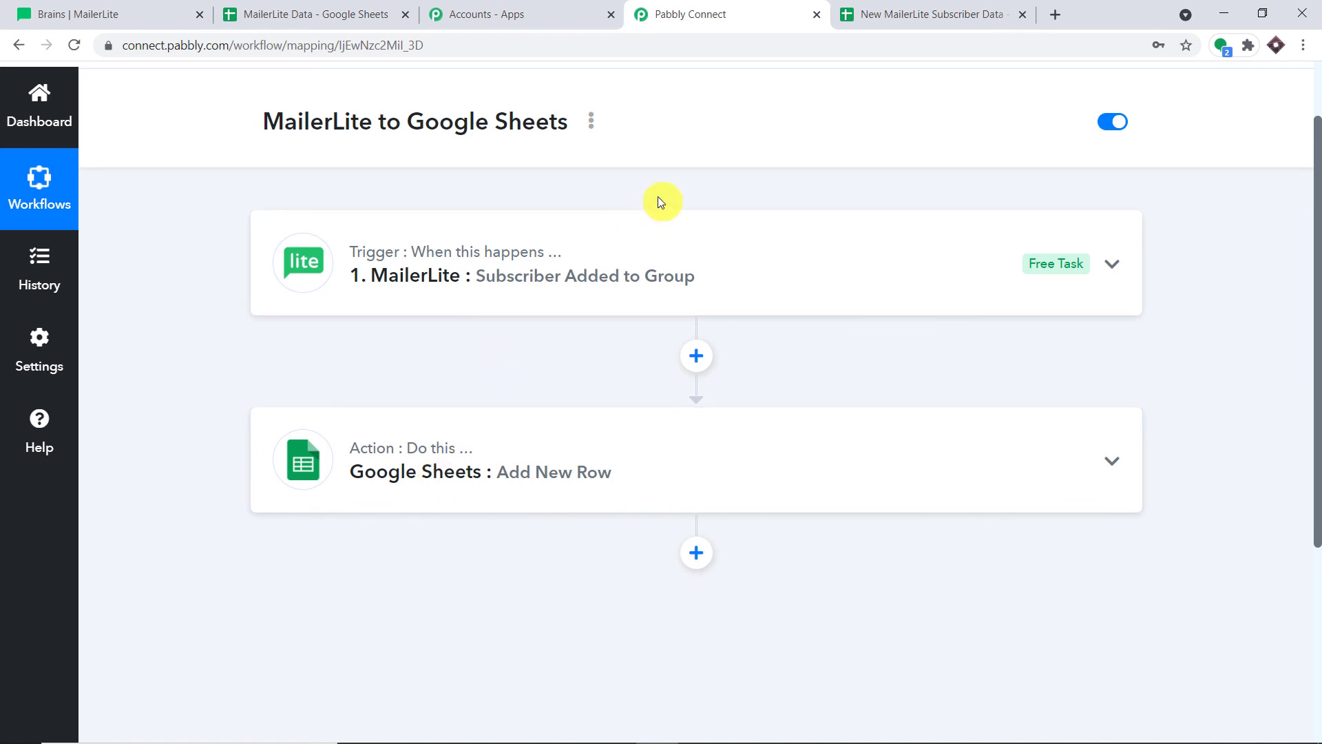
triple_click(254, 125)
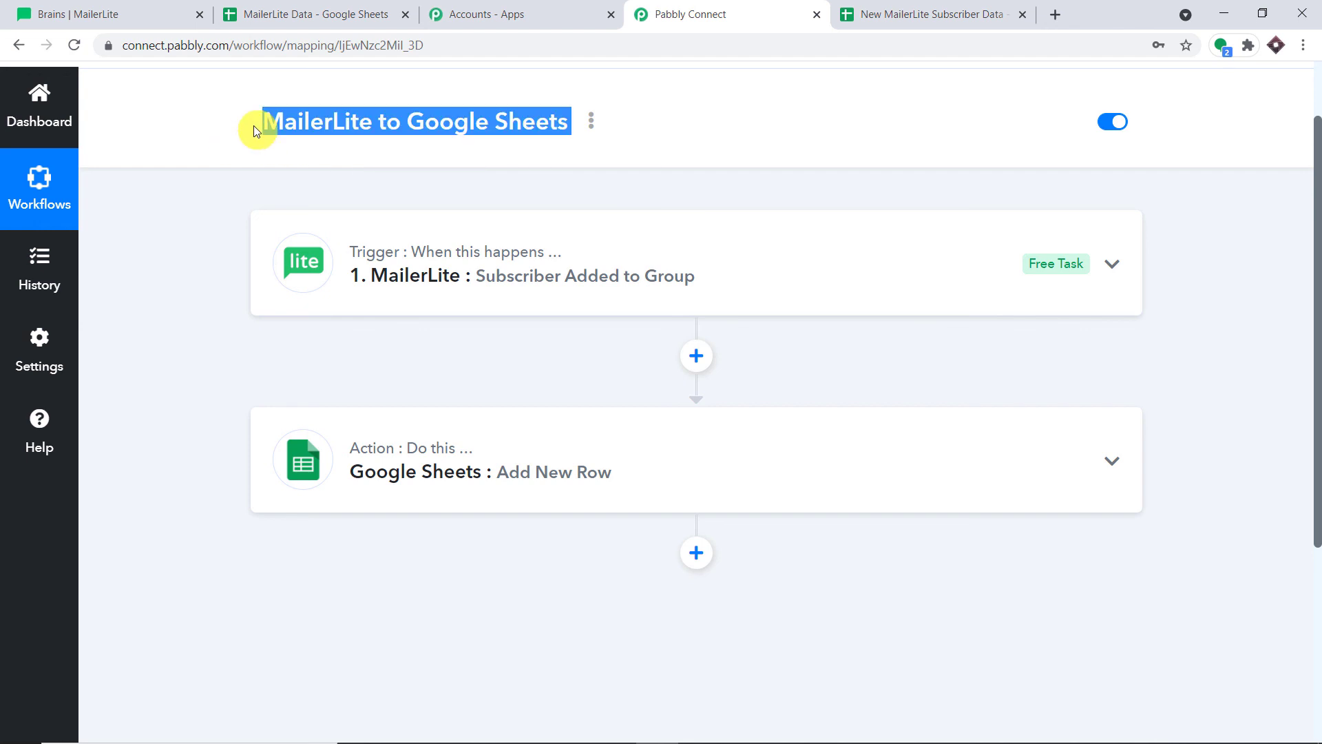